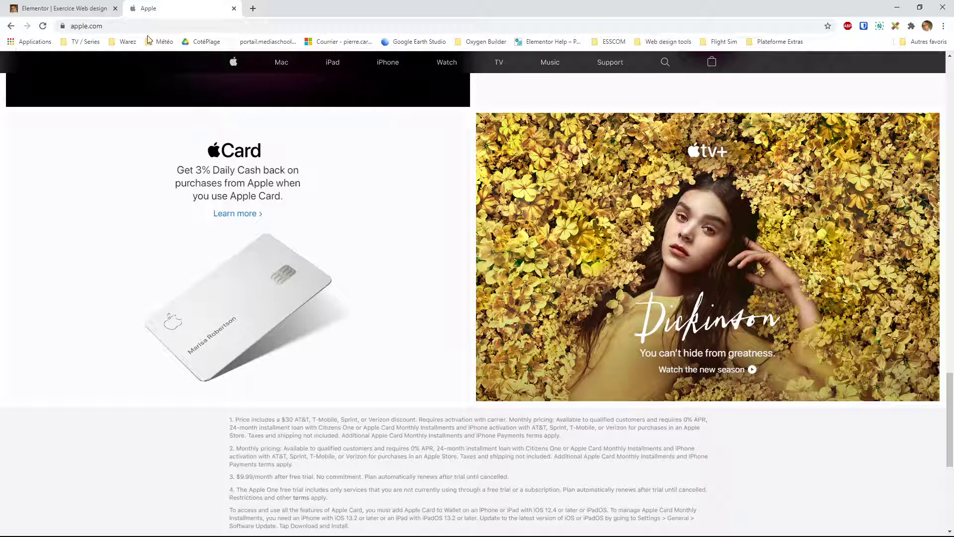
- Switch to the Elementor editor and add a new section with two equal columns
left_click(79, 8)
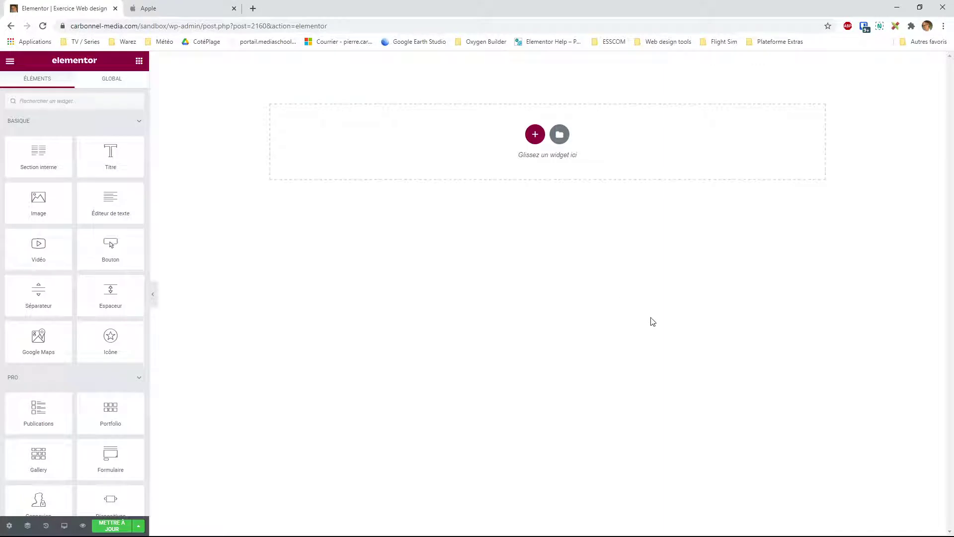
left_click(535, 135)
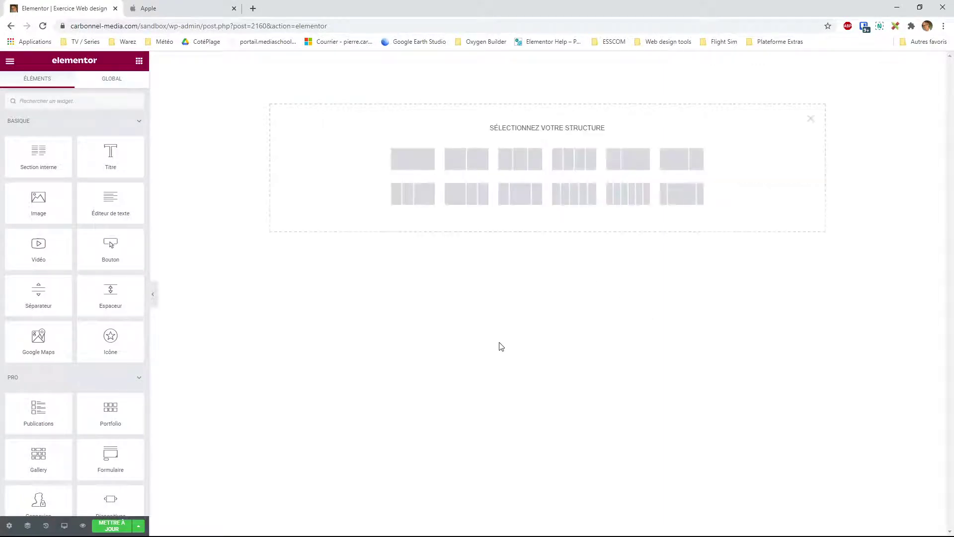
left_click(466, 164)
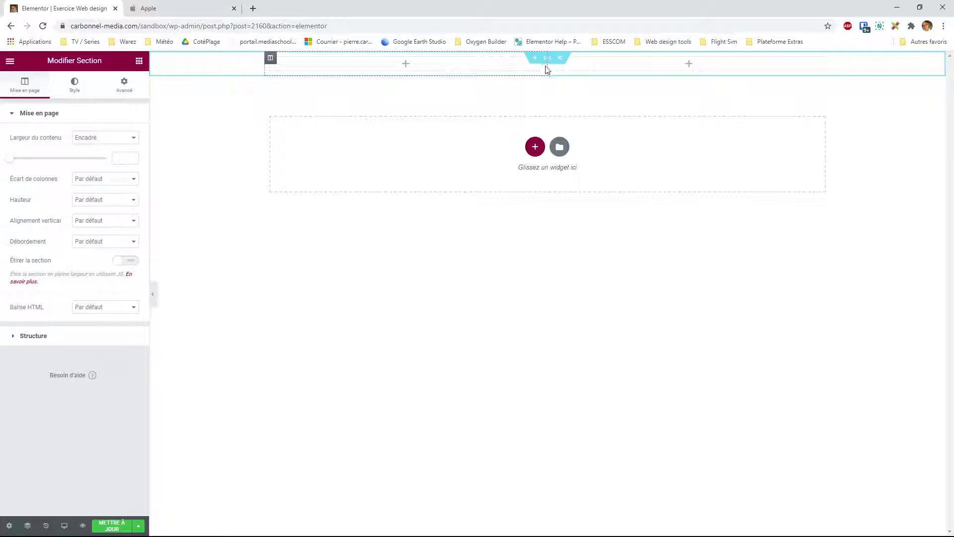
- Resize the section's columns to 25% for the left one and 75% for the right one
left_click_drag(547, 67, 485, 68)
left_click(271, 58)
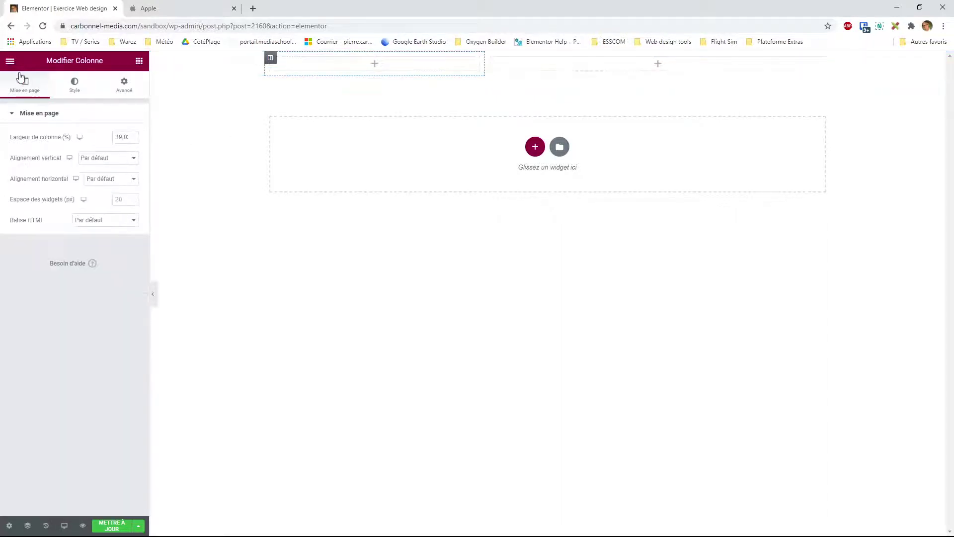
double_click(120, 135)
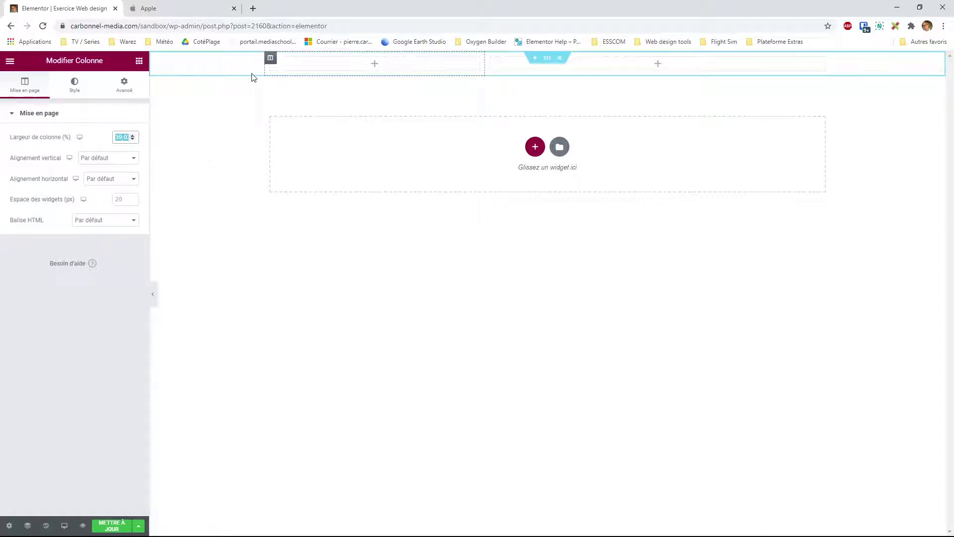
left_click(412, 59)
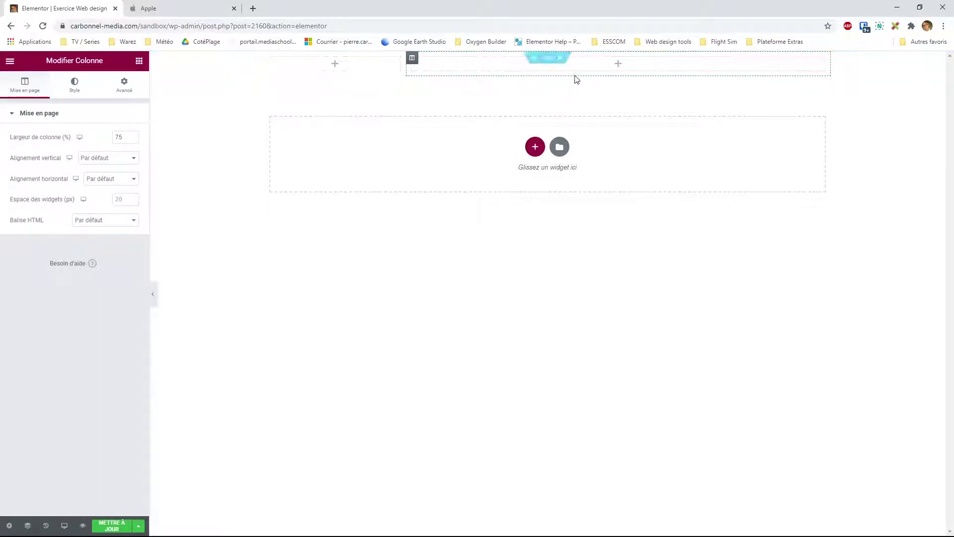
- Place an Image widget in the narrow left column
left_click(335, 65)
left_click_drag(38, 199, 338, 62)
- Fill the wide empty column with a Titre widget and an Éditeur de texte widget beneath it
left_click(618, 99)
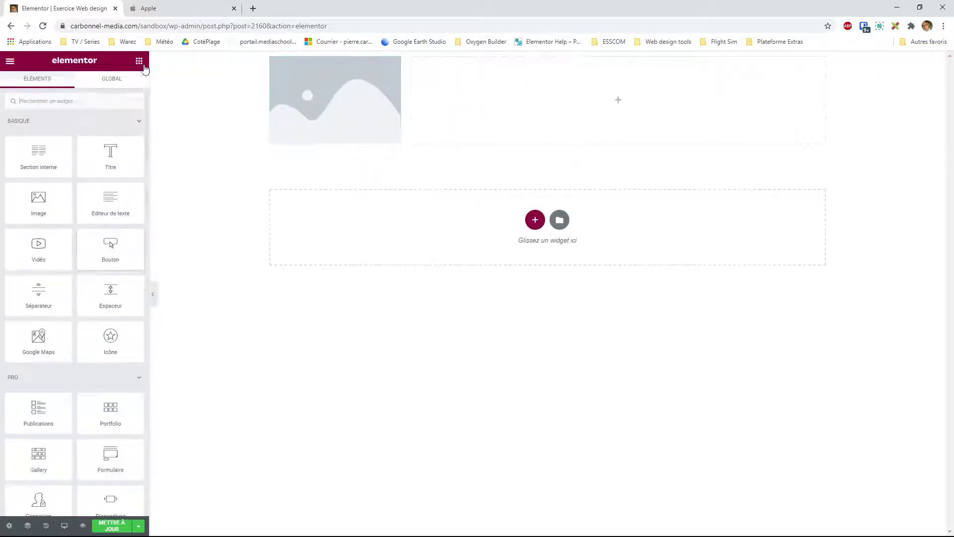
left_click_drag(109, 211, 572, 107)
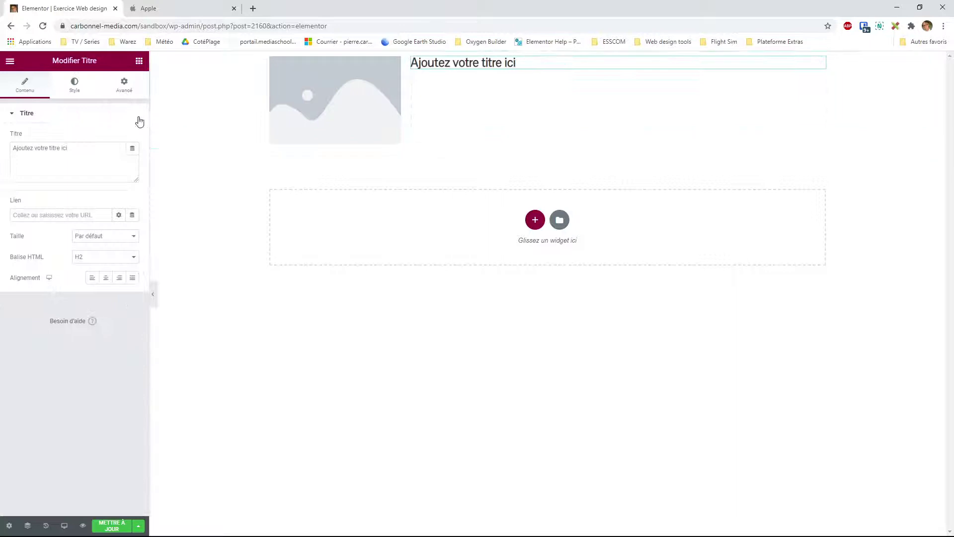
left_click(139, 60)
left_click_drag(111, 205, 264, 184)
left_click_drag(522, 72, 502, 77)
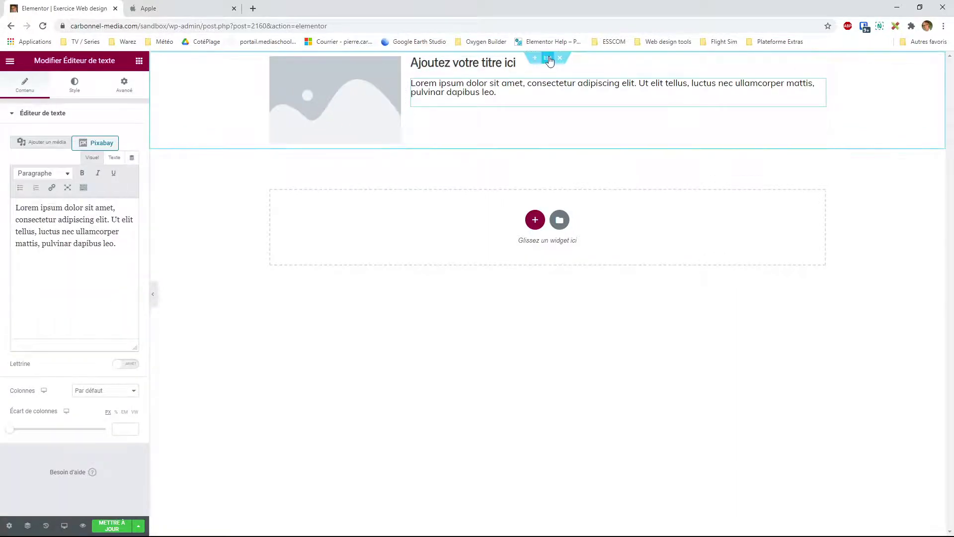
- Unlink the section's margins, switch their unit to % and set the top margin to 4
left_click(547, 59)
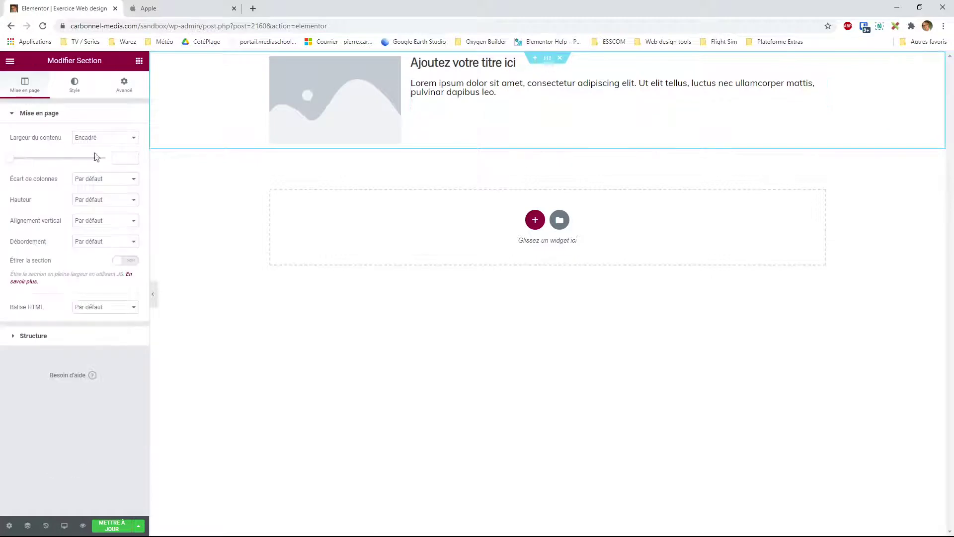
left_click(130, 81)
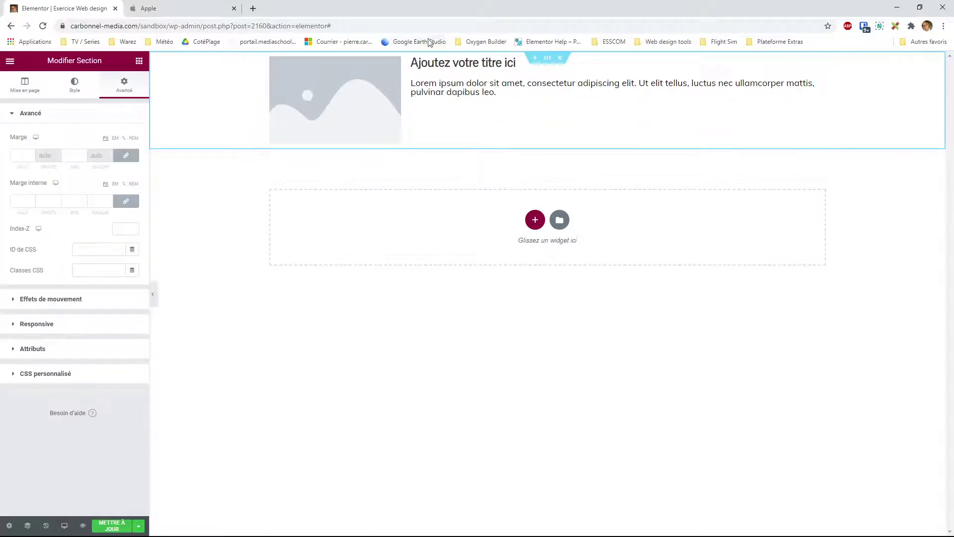
left_click(130, 158)
left_click(123, 139)
left_click(32, 153)
left_click(32, 154)
left_click(32, 154)
left_click(32, 154)
left_click(32, 154)
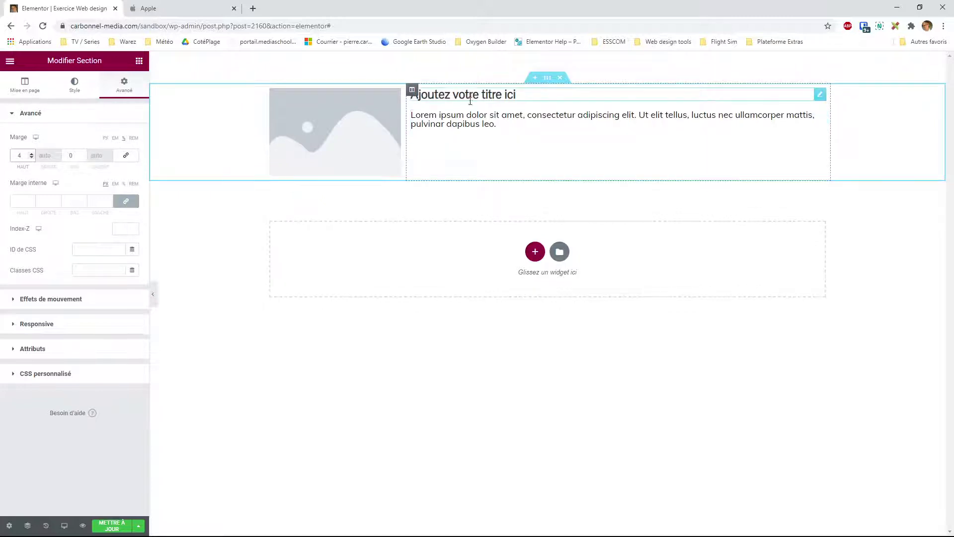
- Check the Apple page for reference and move the title and text column to the left of the image column
left_click(187, 9)
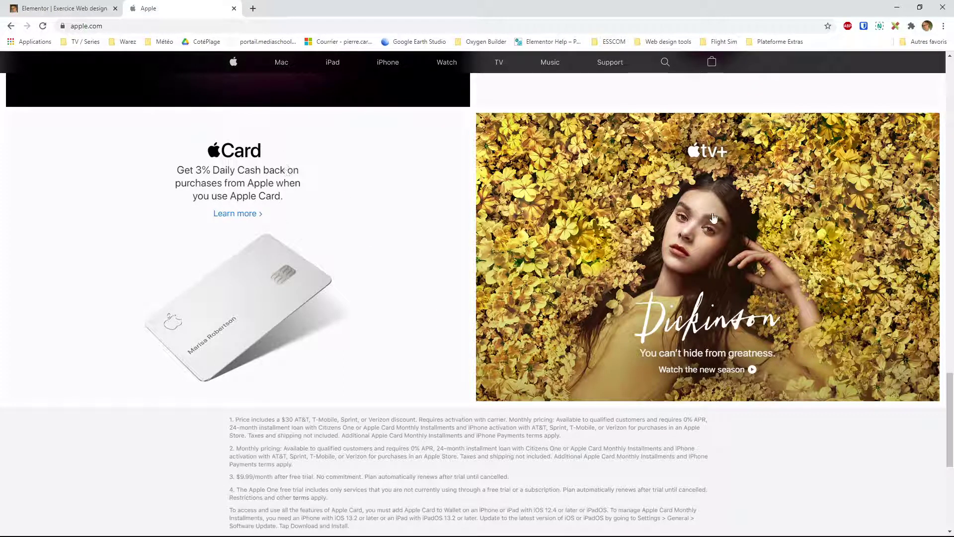
left_click(98, 14)
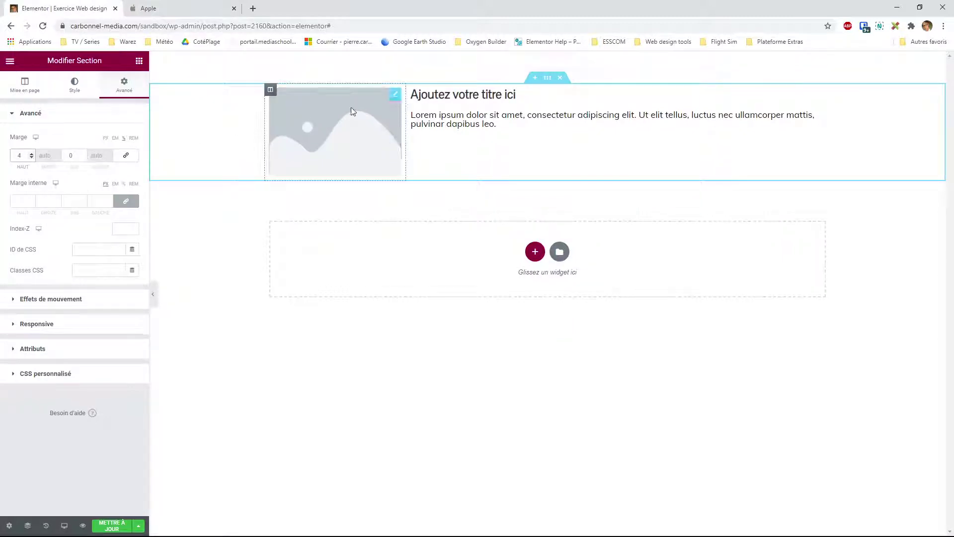
left_click_drag(414, 94, 295, 102)
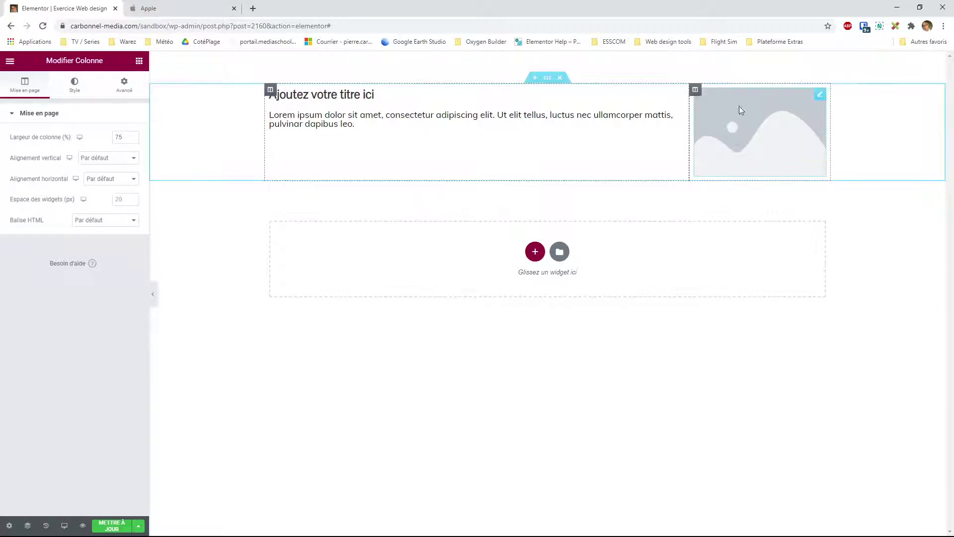
- Widen the image column to 75% of the section and check the text column's width
left_click_drag(695, 90, 405, 136)
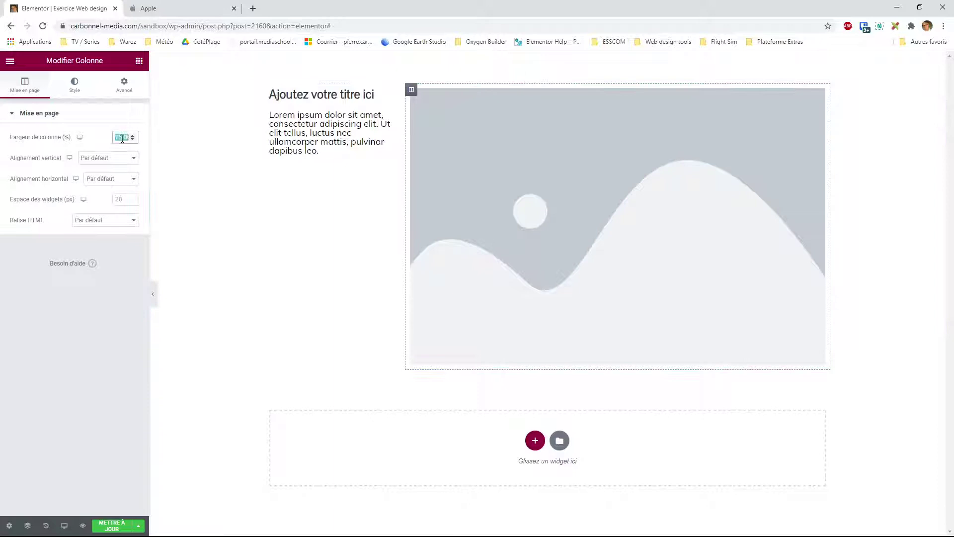
type("75")
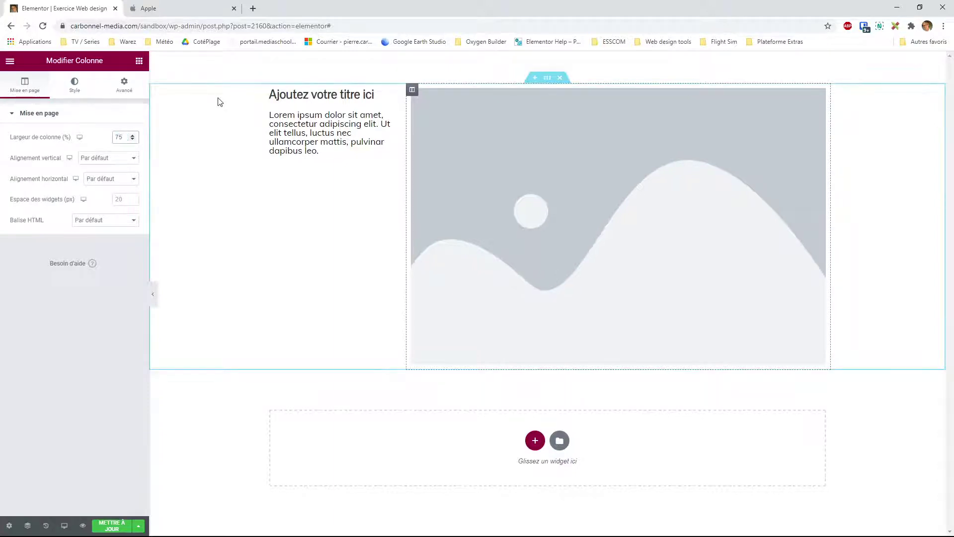
left_click(270, 89)
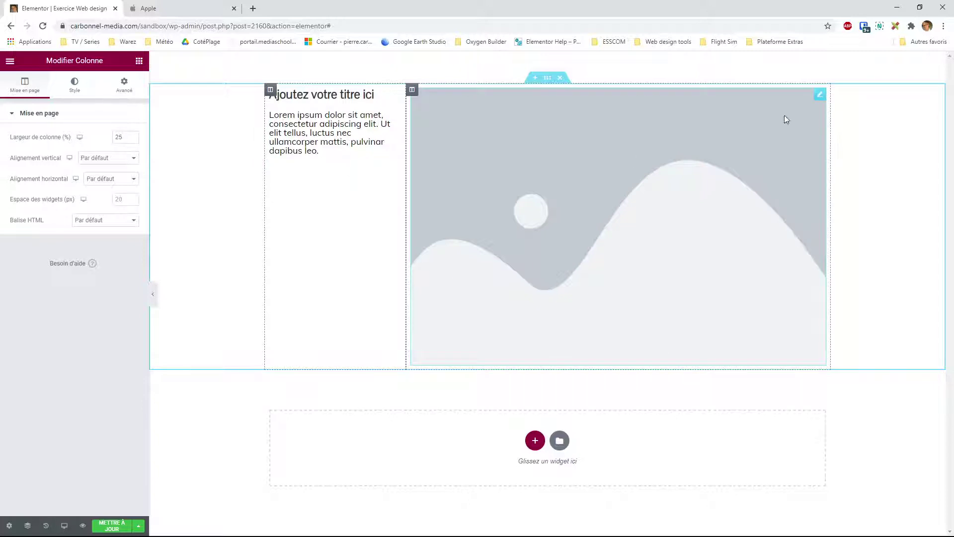
- Replace the placeholder image with the media library's overhead photo of a person in black holding a camera
left_click(785, 128)
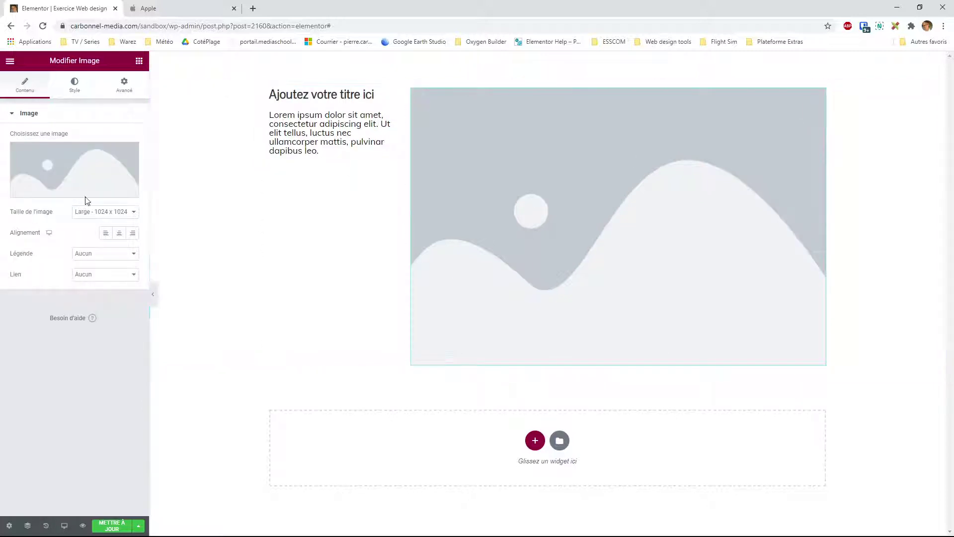
left_click(69, 176)
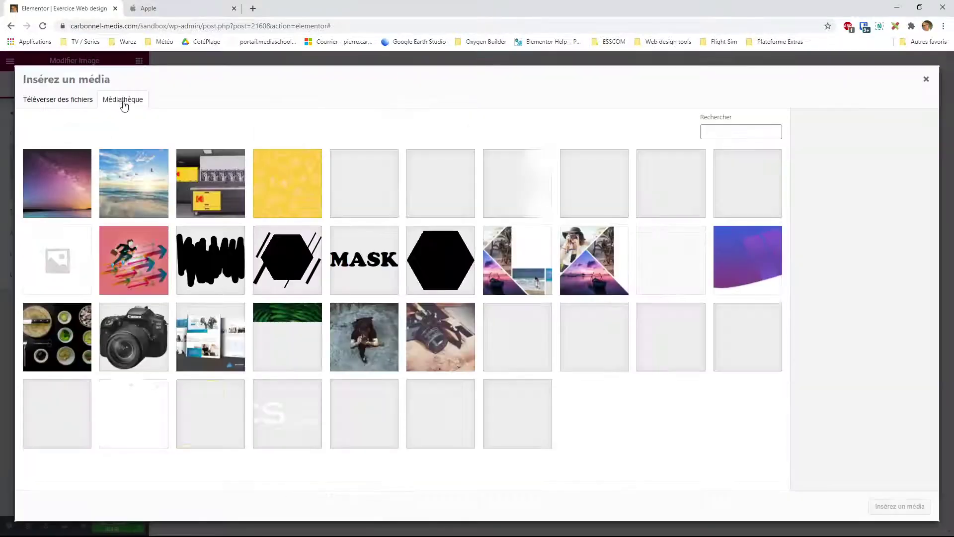
left_click(354, 349)
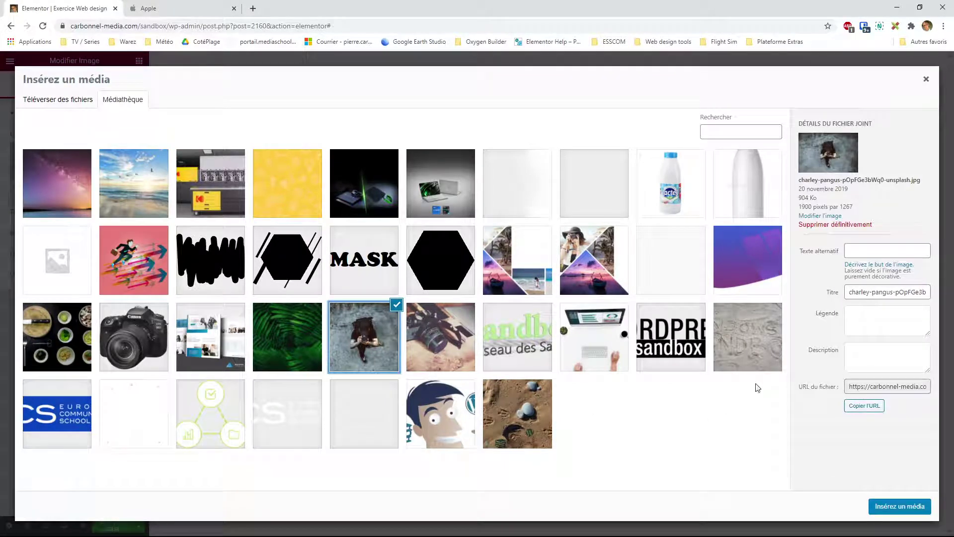
left_click(901, 507)
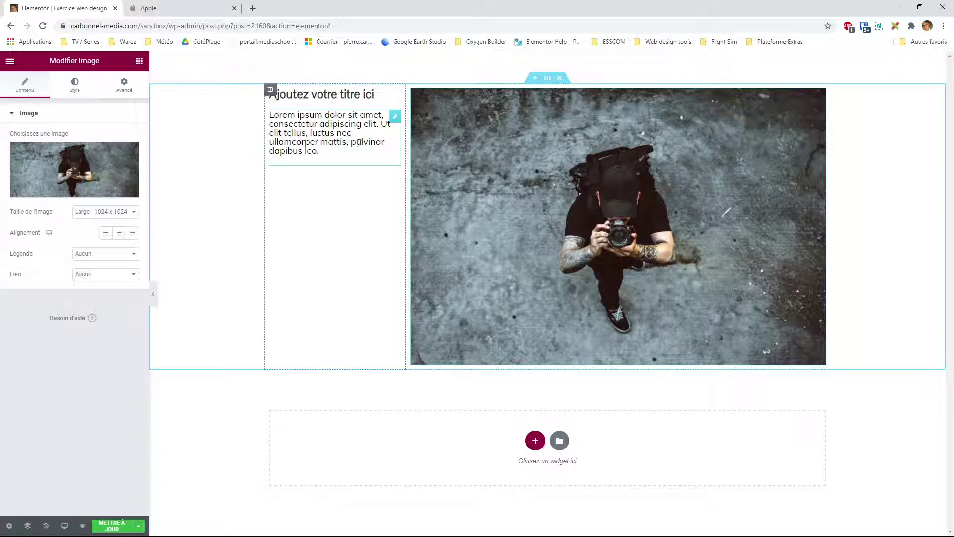
- Compare the layout with the Apple page and widen the text column to nearly half of the section
left_click(203, 9)
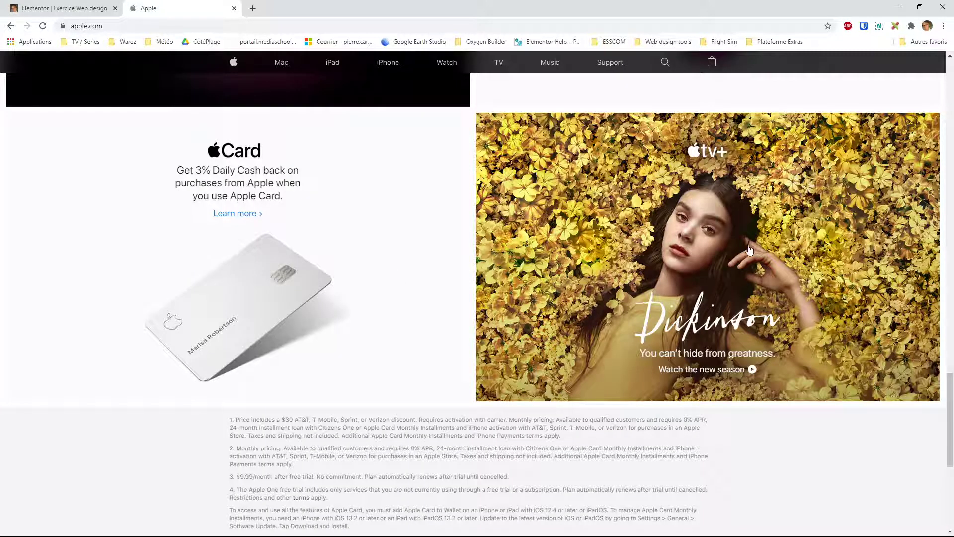
left_click(65, 9)
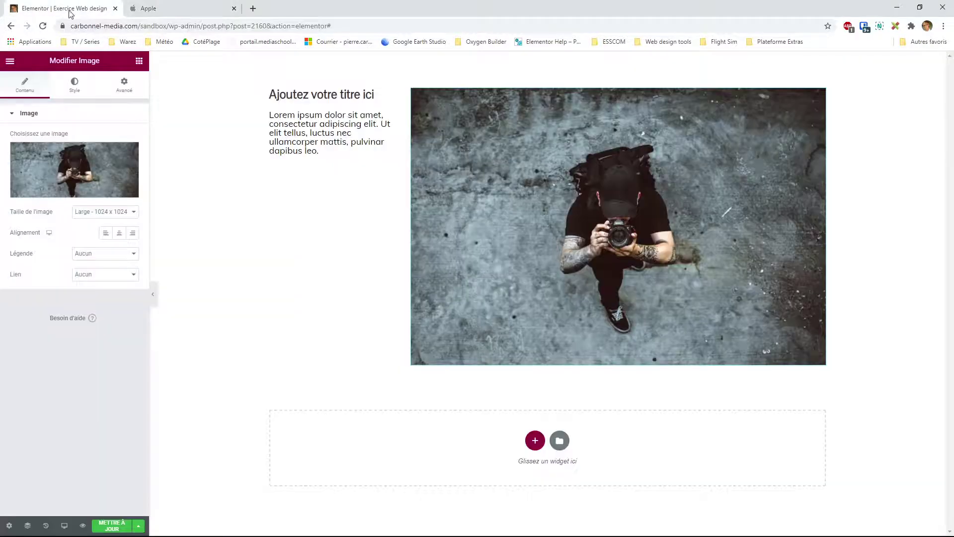
left_click(198, 7)
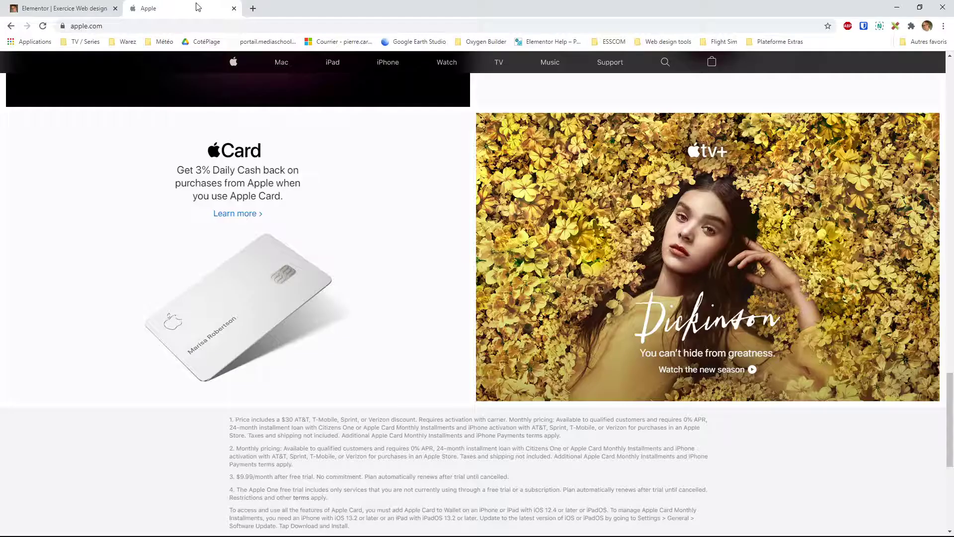
left_click(65, 9)
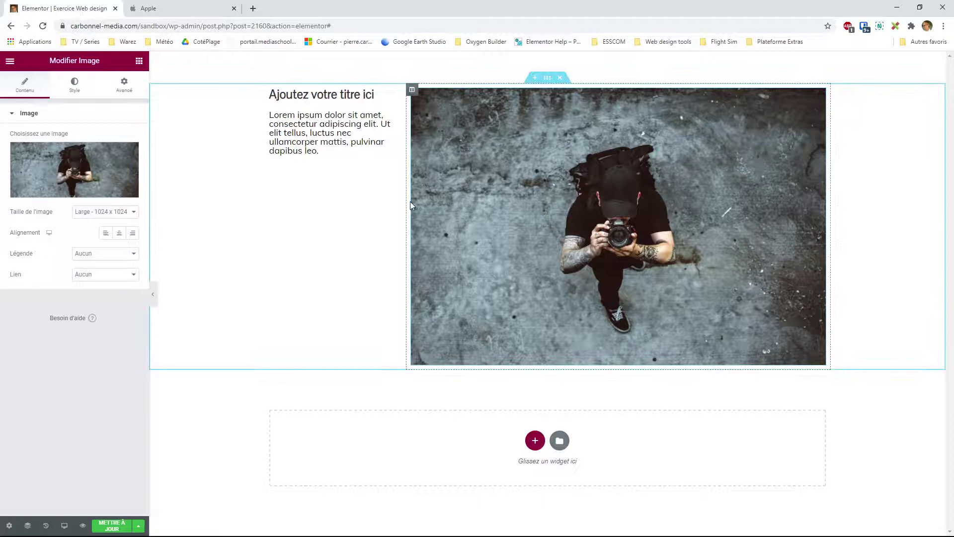
left_click_drag(406, 201, 518, 206)
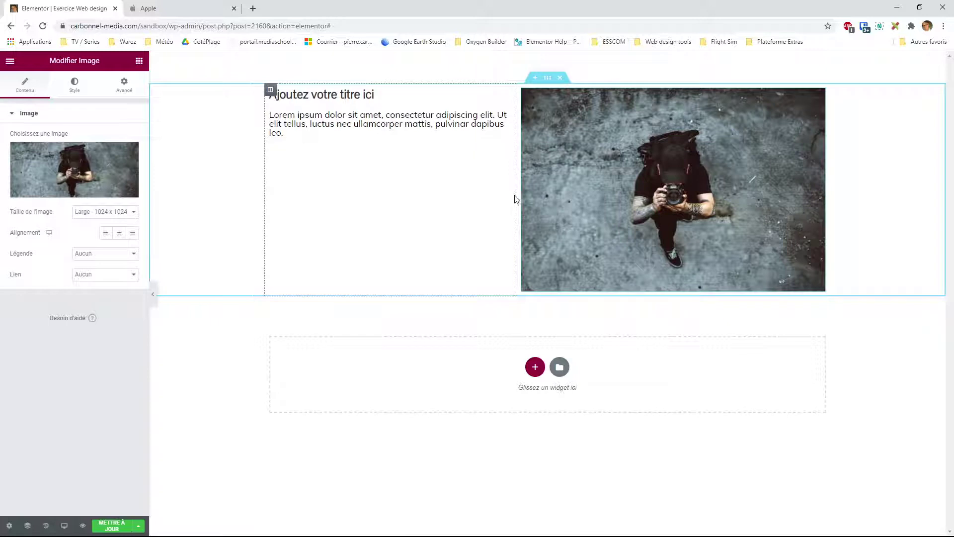
mouse_move(517, 197)
left_mouse_down()
mouse_move(477, 199)
mouse_move(565, 206)
mouse_move(500, 204)
mouse_move(534, 203)
left_mouse_up()
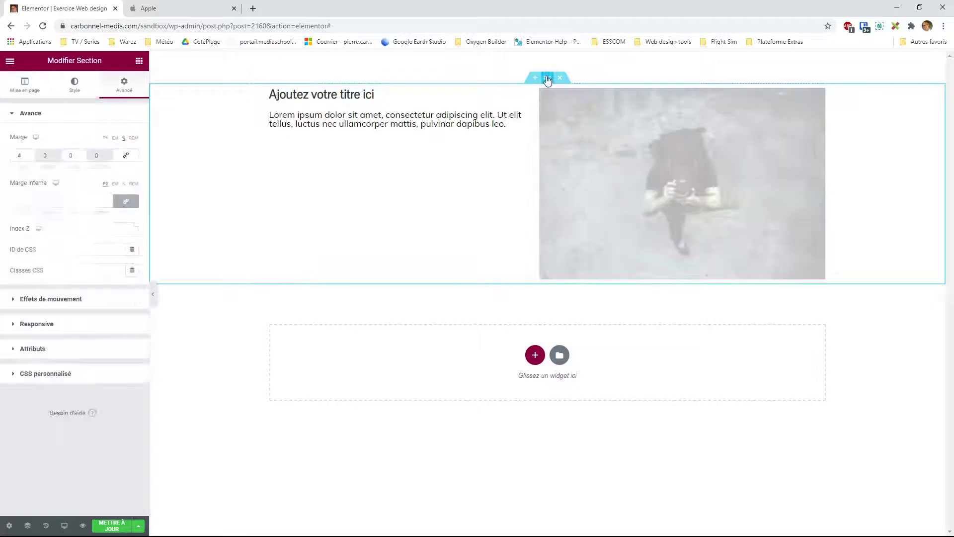
- Reset the section's column structure to the equal 50, 50 split
left_click(26, 87)
left_click(33, 337)
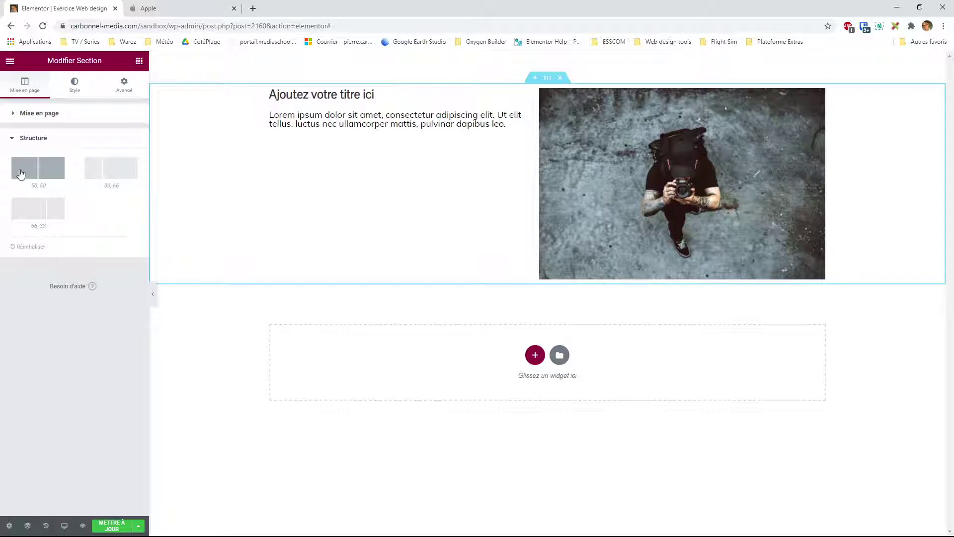
left_click(31, 247)
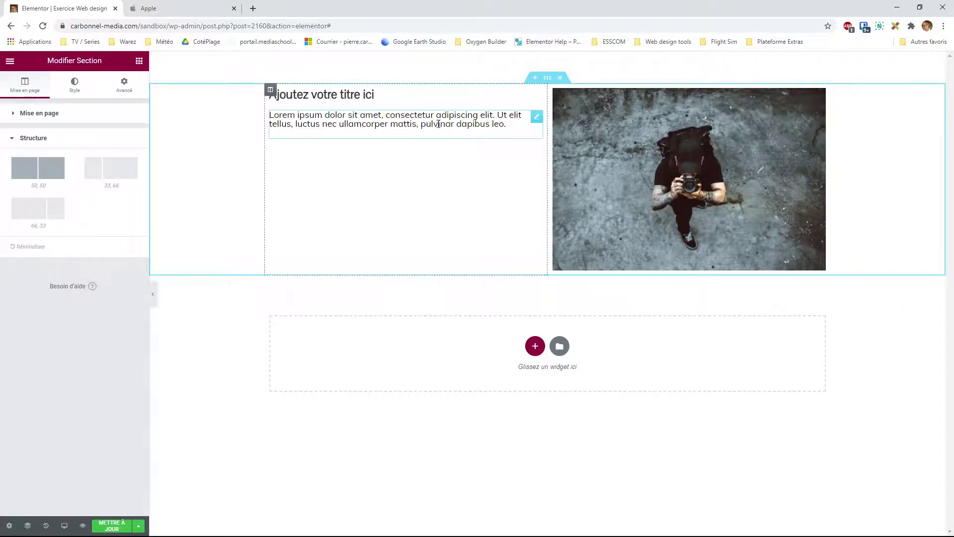
- Consult the Apple page again and set the text column's vertical alignment to Milieu
left_click(192, 12)
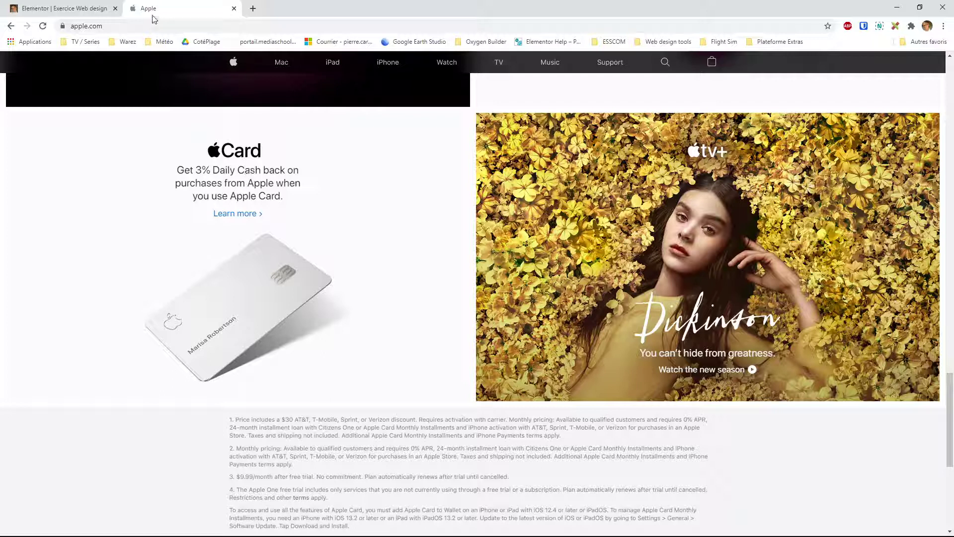
left_click(86, 11)
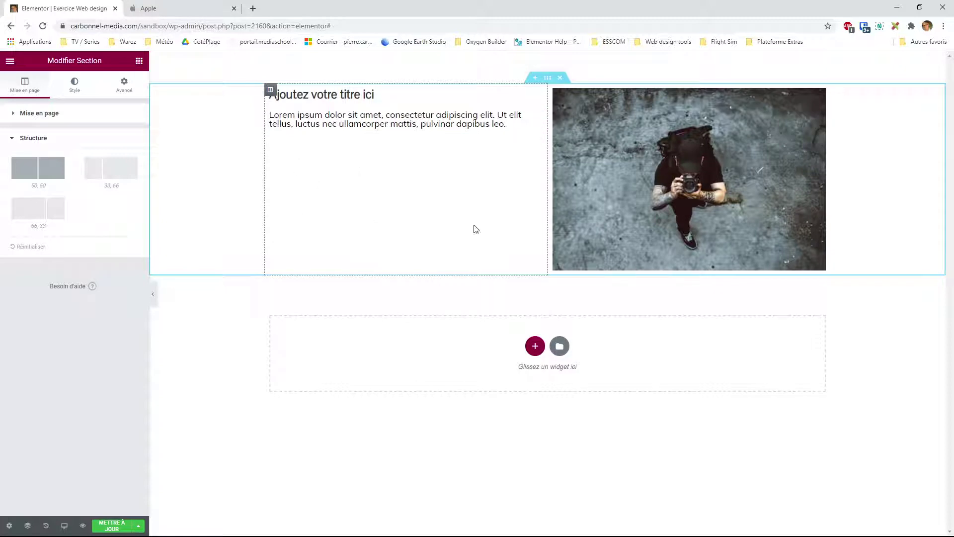
left_click(270, 89)
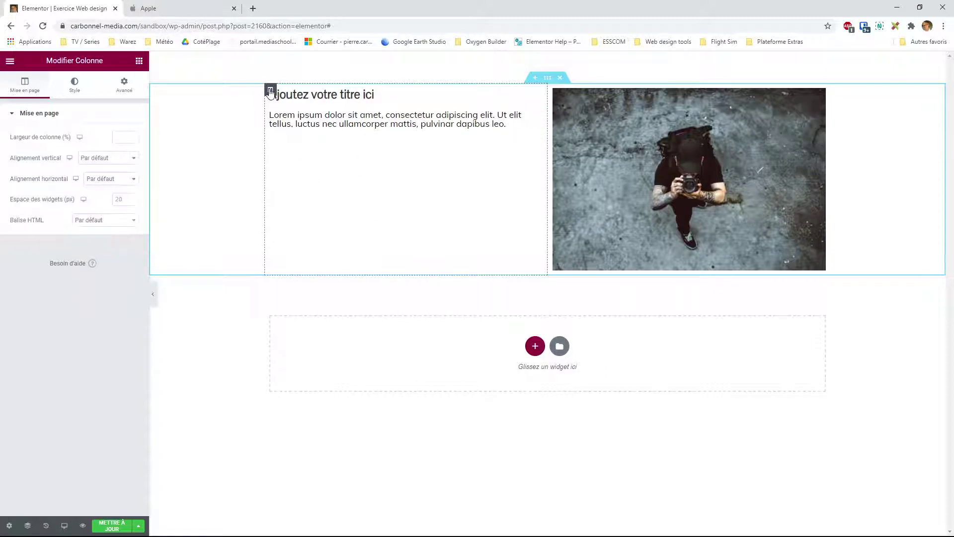
left_click(116, 186)
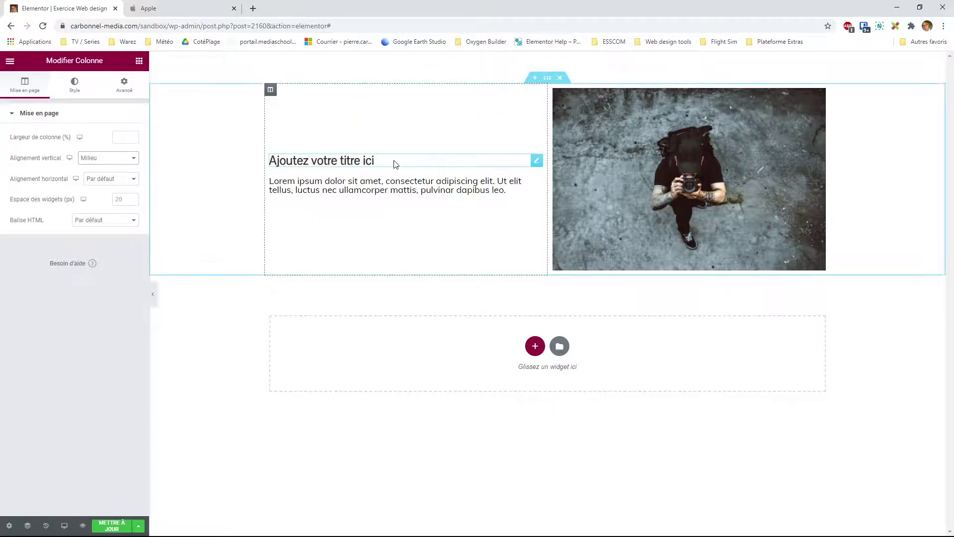
left_click(364, 160)
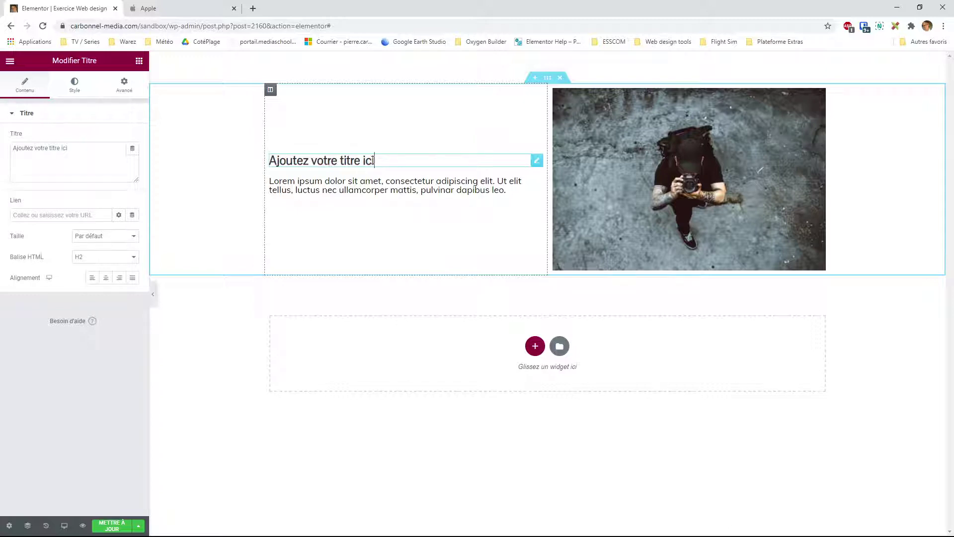
left_click(391, 181)
left_click(372, 160)
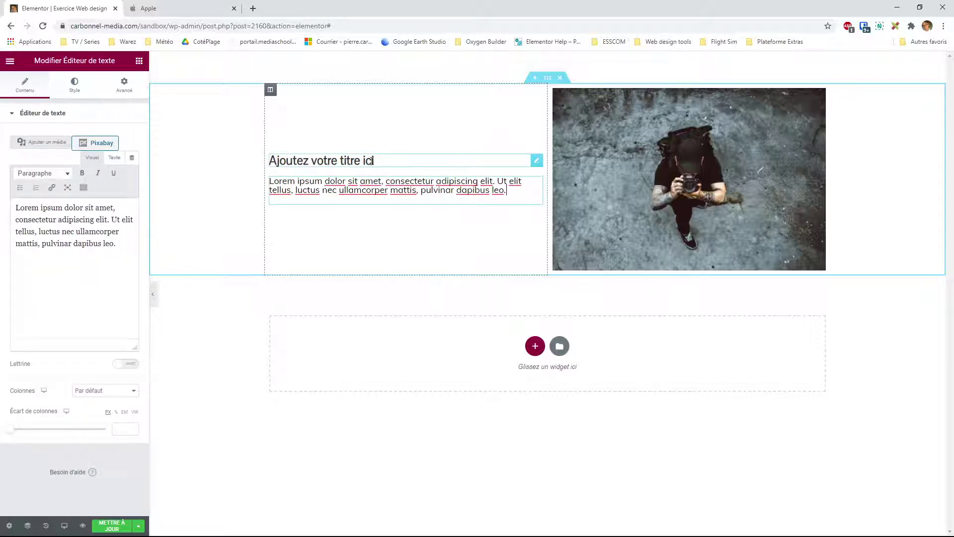
left_click(371, 165)
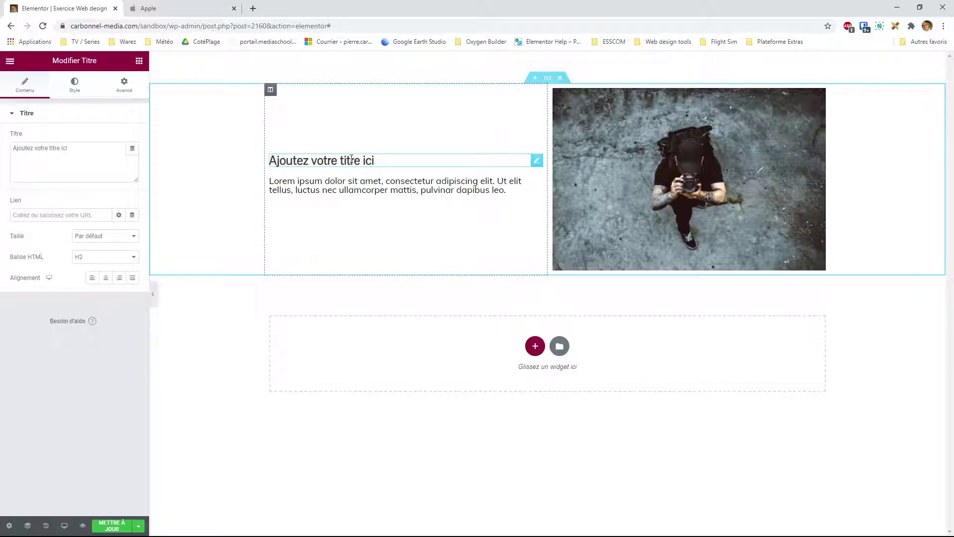
left_click(330, 187)
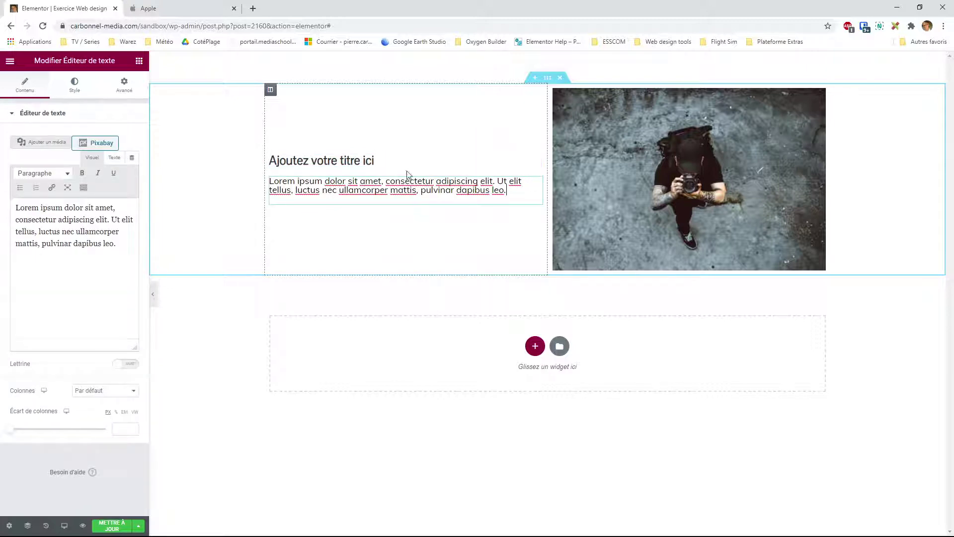
- Centre the title and the paragraph below it horizontally within the text column
left_click(358, 159)
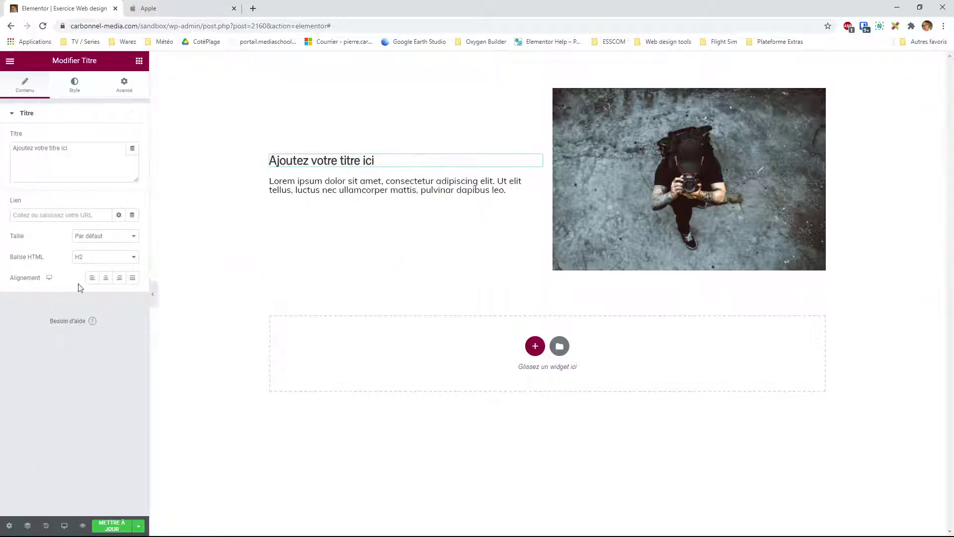
left_click(106, 277)
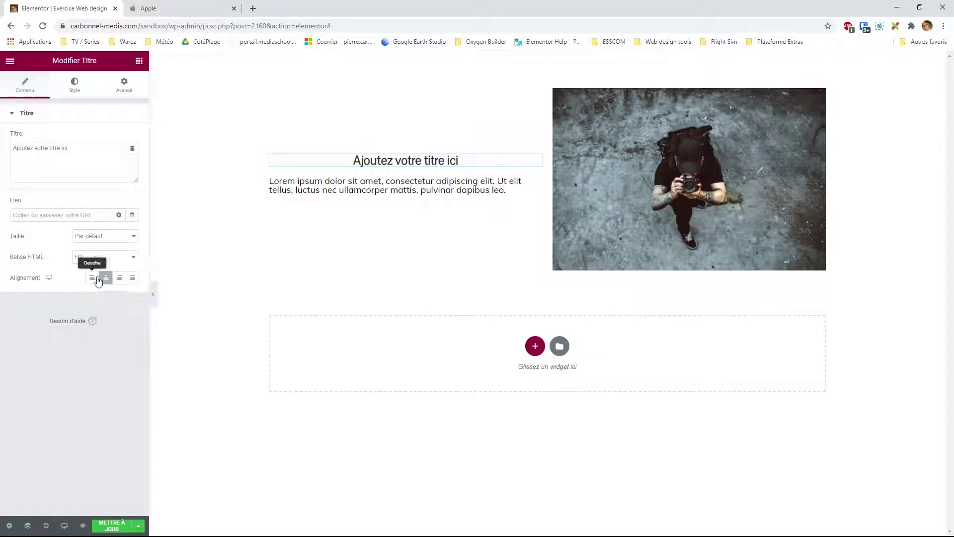
left_click(400, 186)
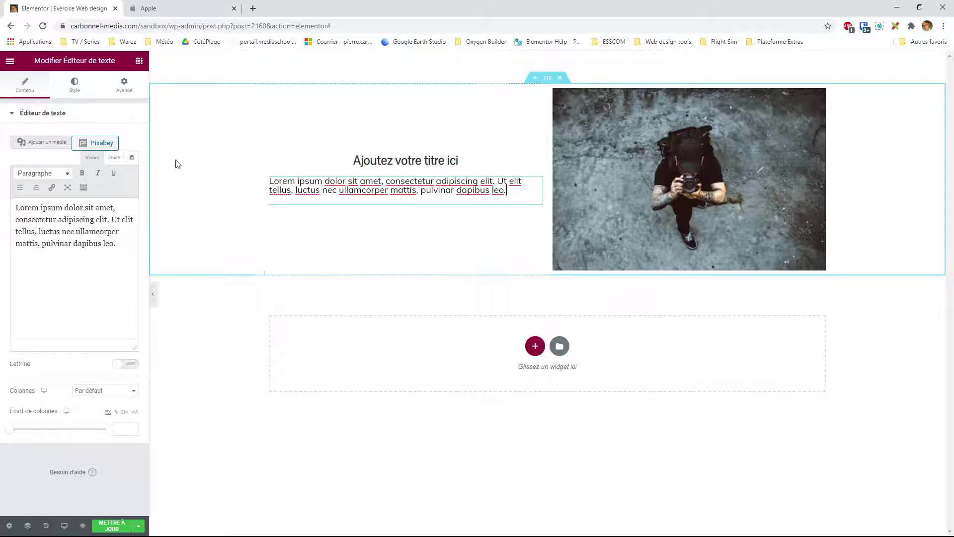
left_click(74, 84)
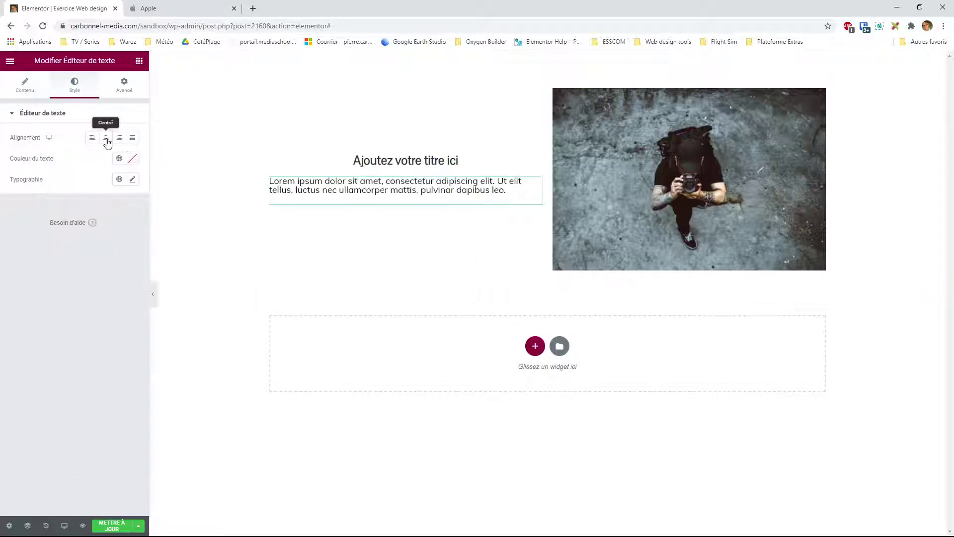
left_click(106, 141)
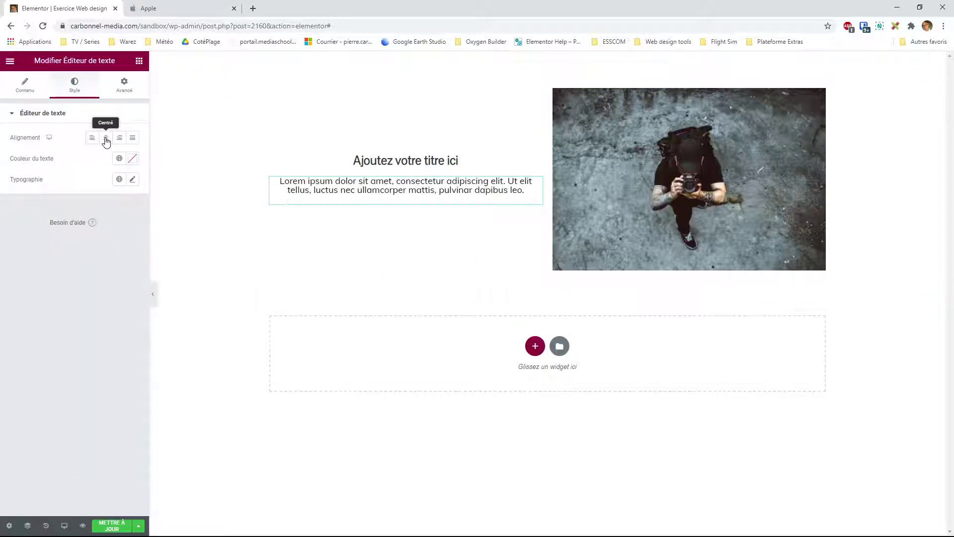
mouse_move(49, 141)
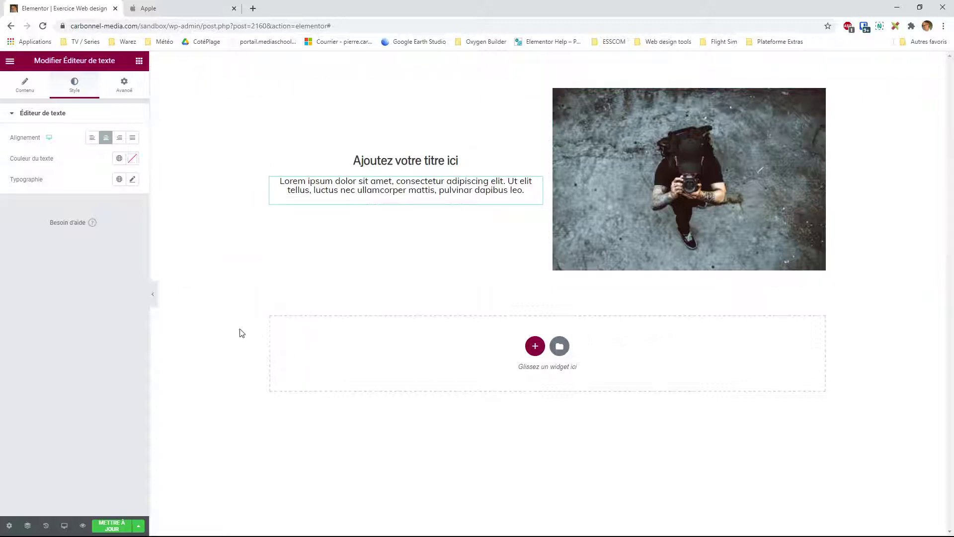
- Replace the title with "PORTFOLIO" and the paragraph with "Découvrez les travaux que j'ai réalisé avec mon appareil photo."
triple_click(426, 161)
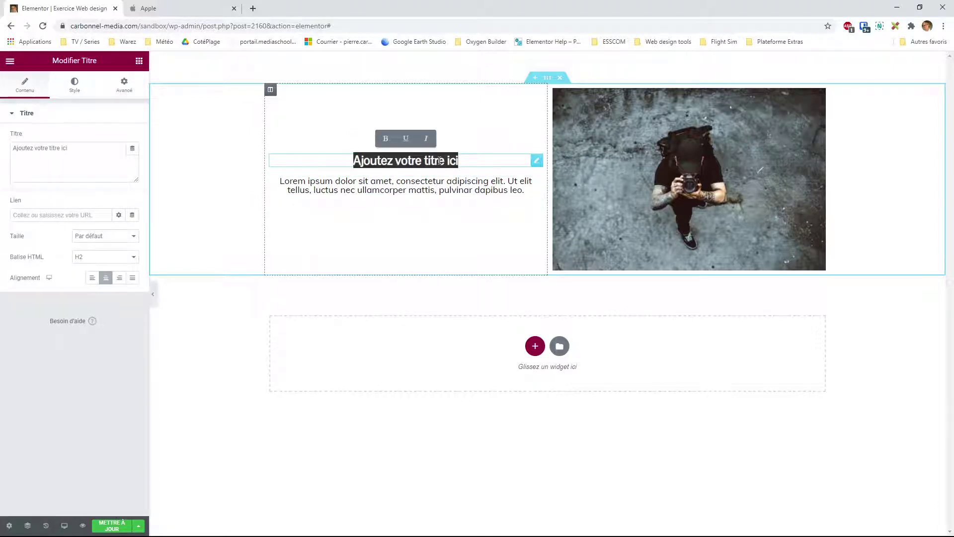
type("PORTFOLIO")
left_click(452, 184)
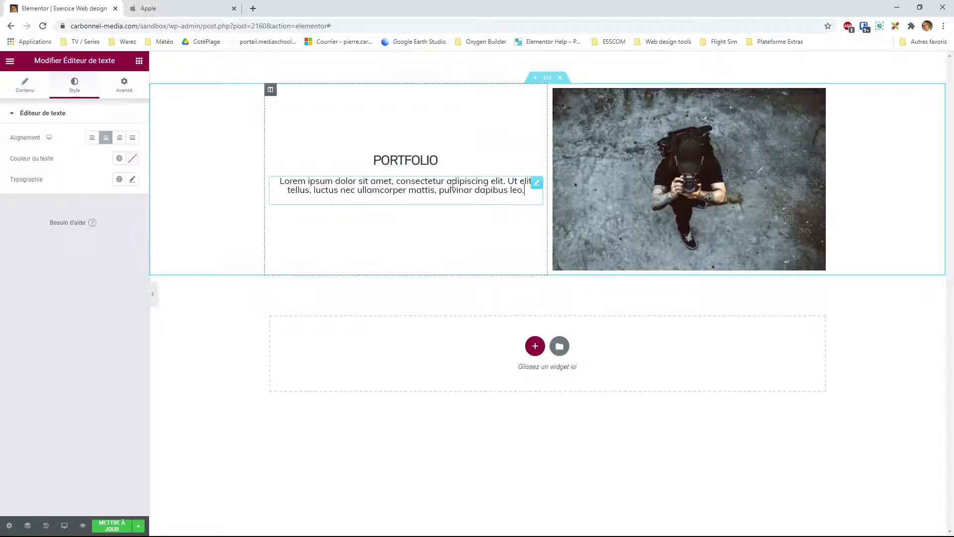
triple_click(453, 184)
type("Dé")
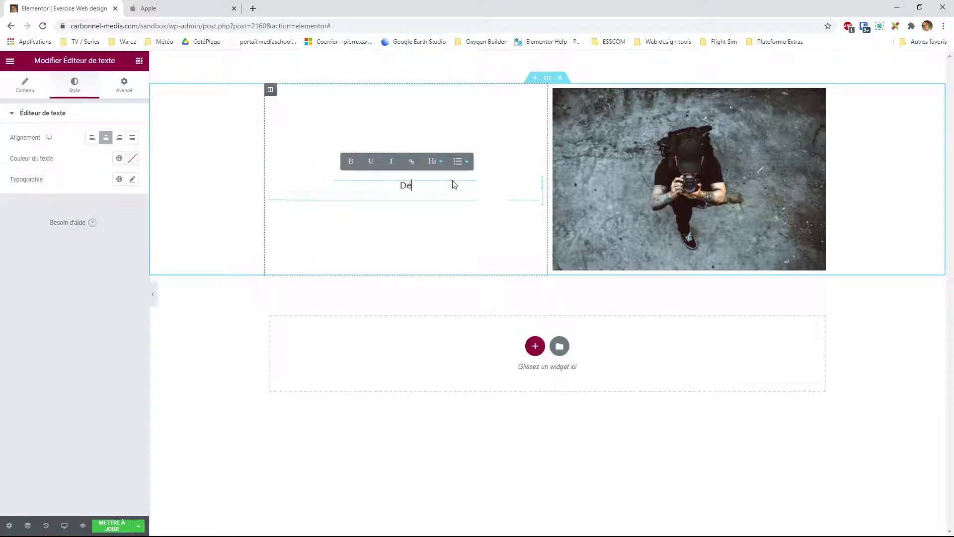
type("couvrez les tra")
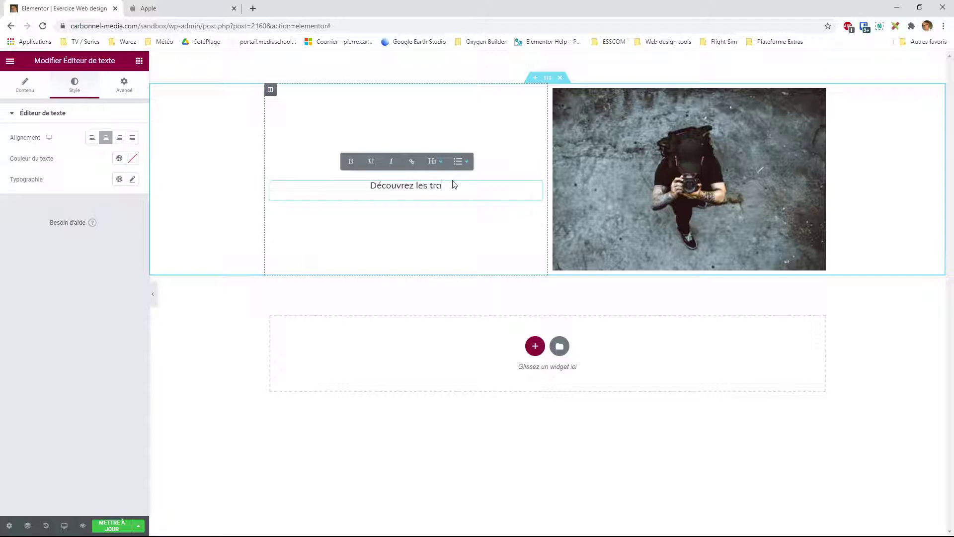
type("vaux que j'a iré")
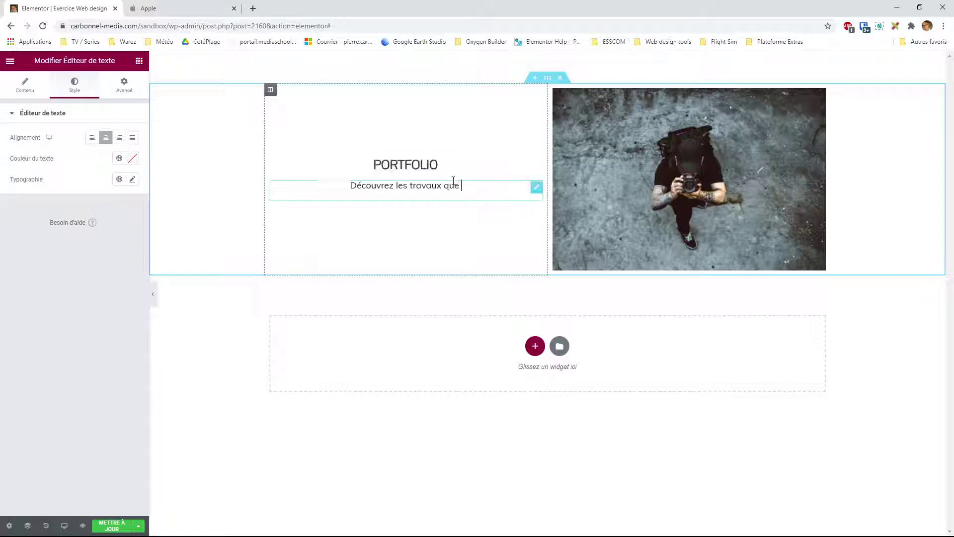
key("BackSpace")
key("BackSpace")
key("BackSpace")
key("BackSpace")
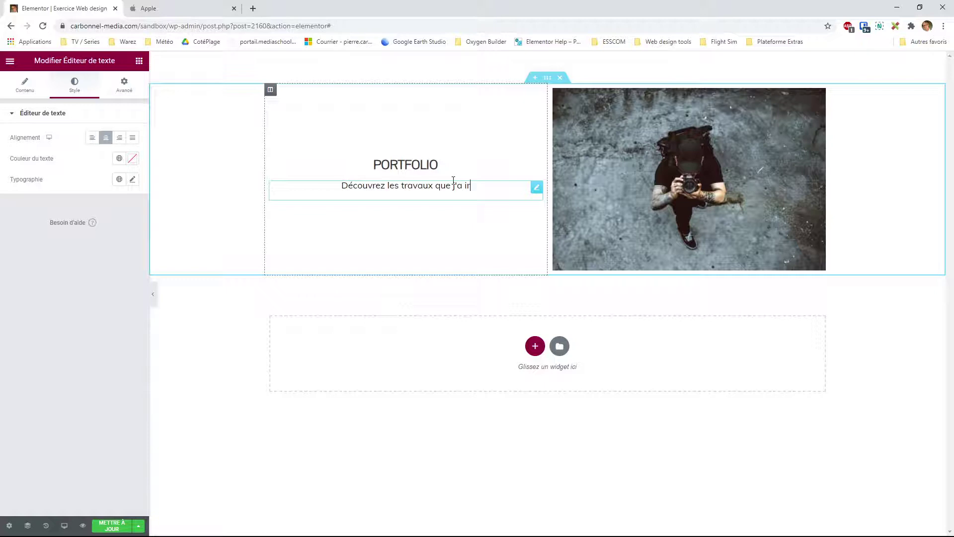
type("i")
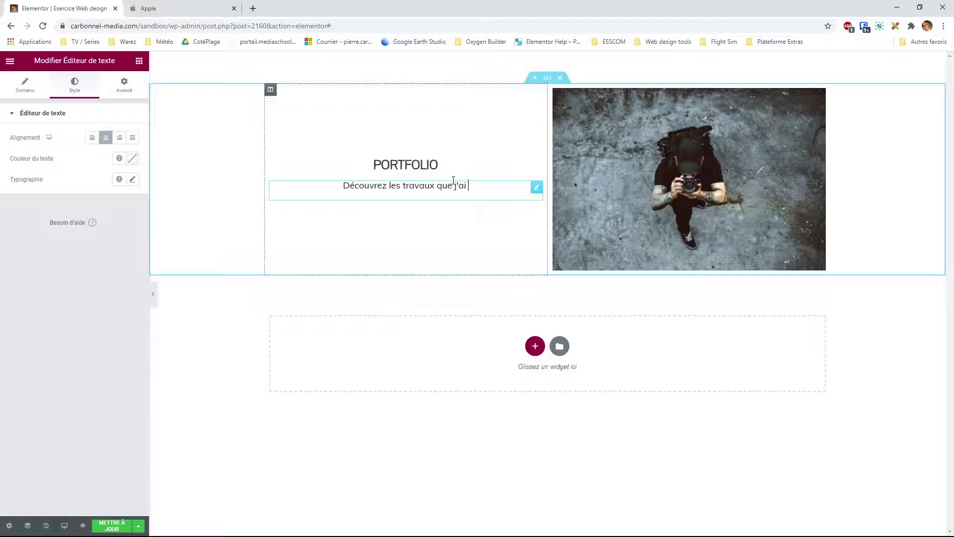
type(" réalisé avec mon appareil photo.")
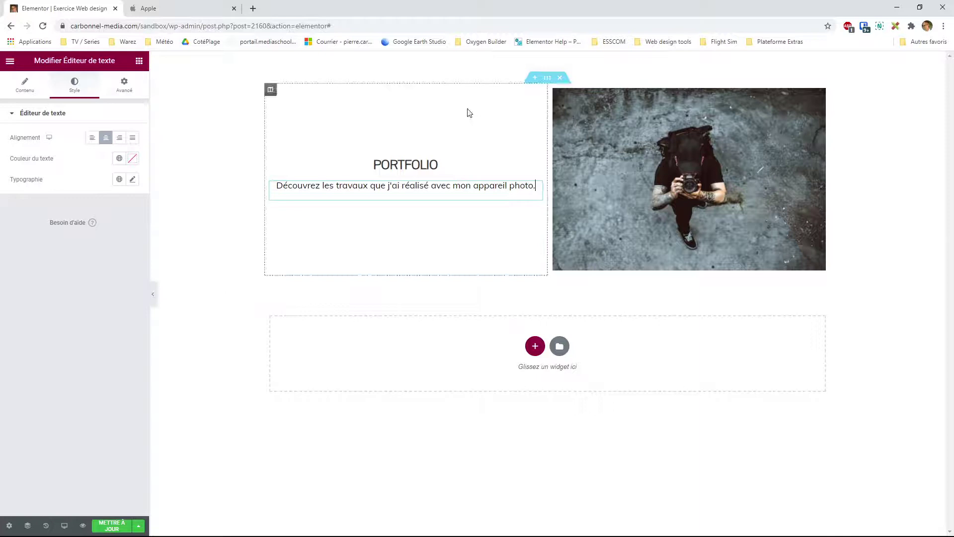
- Preview the page, check its layout in a smaller, resized browser window, and return to the Elementor editor with the window maximized
left_click(83, 527)
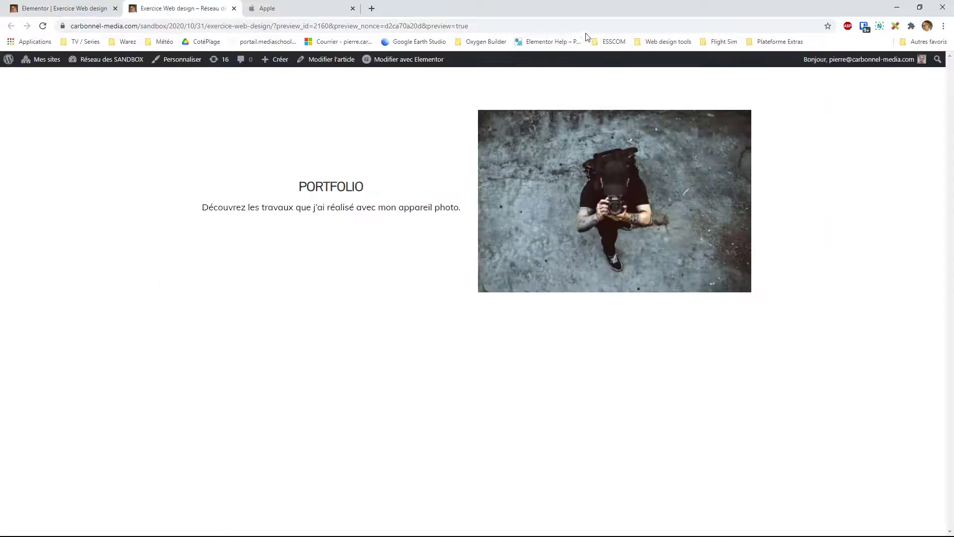
double_click(583, 12)
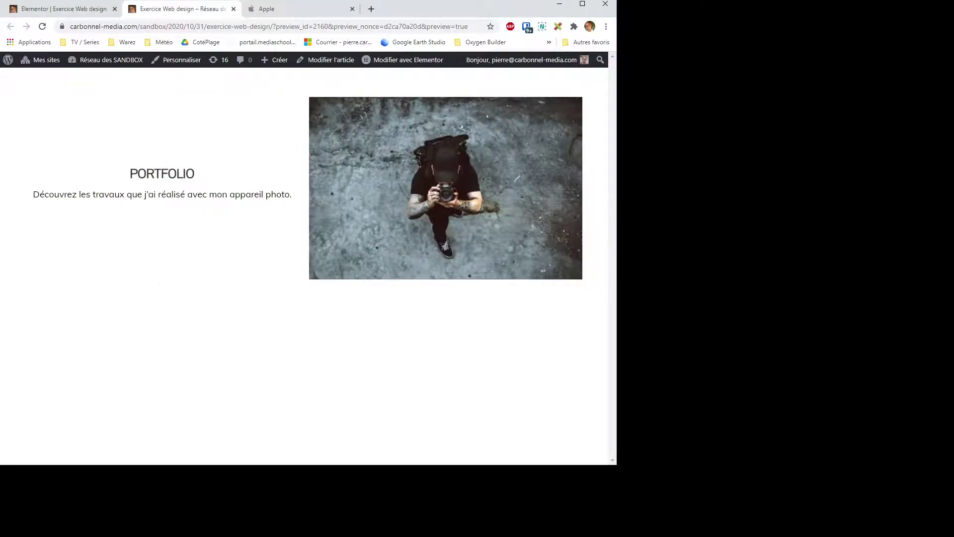
left_click_drag(615, 202, 700, 149)
left_click(677, 4)
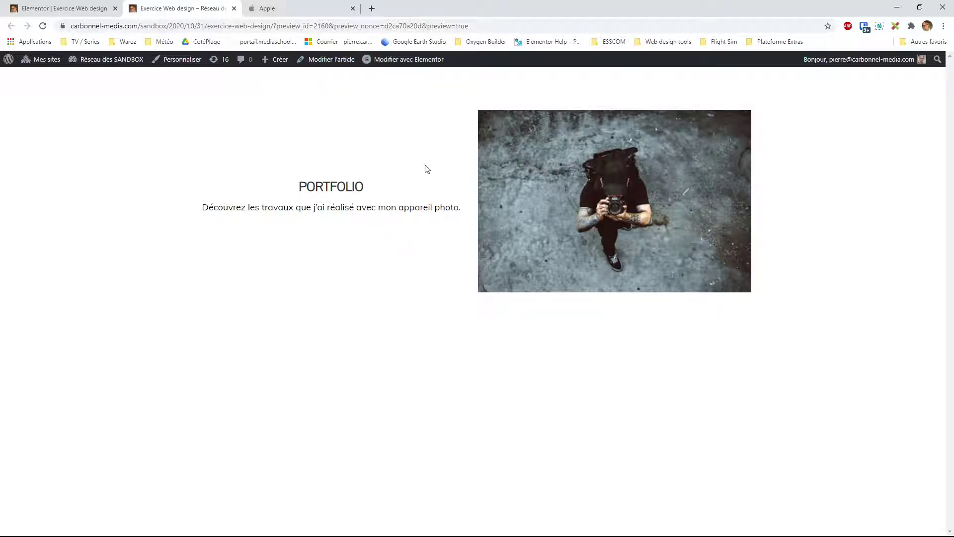
left_click(83, 15)
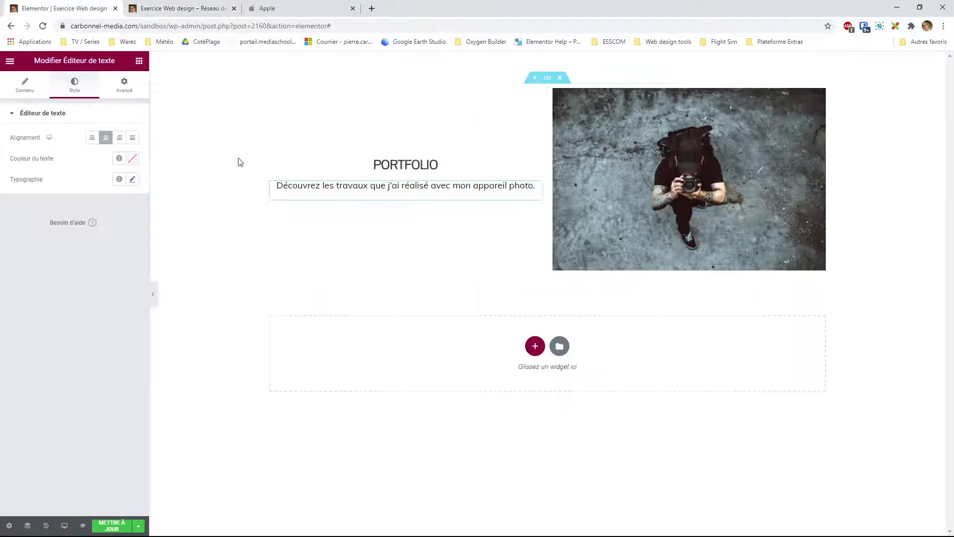
- Duplicate the PORTFOLIO section and move the copy's image column ahead of its text column
right_click(545, 79)
left_click(574, 98)
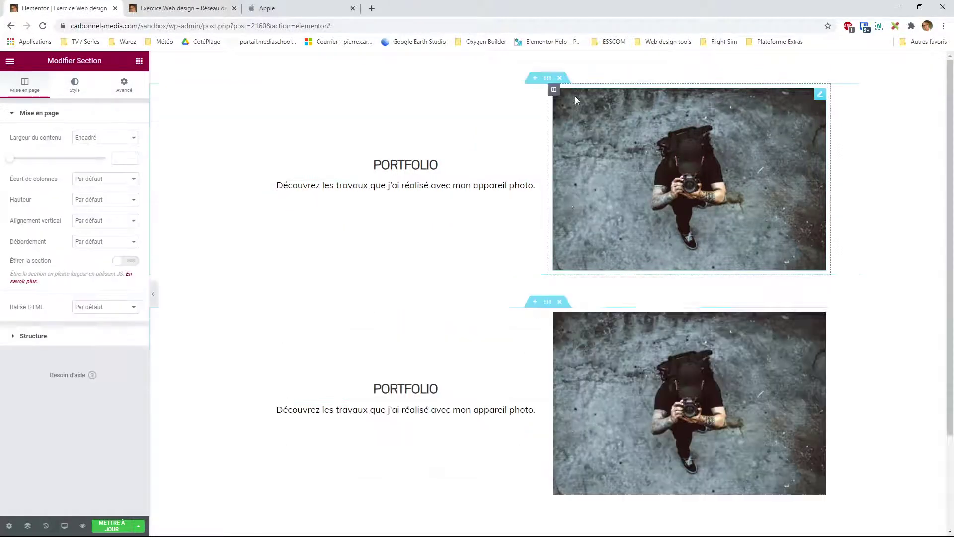
left_click_drag(553, 313, 273, 332)
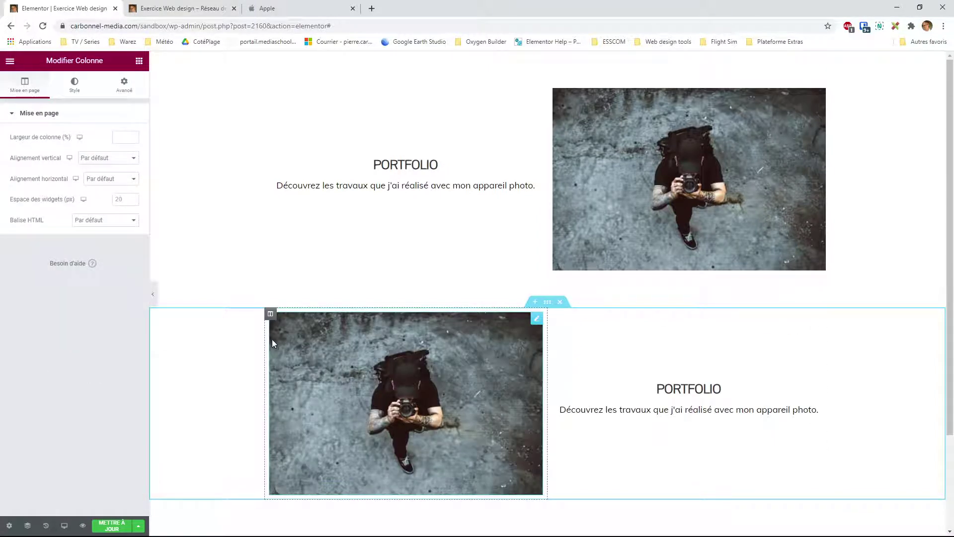
- Replace the duplicated section's image with the media library photo of a vintage camera on a wooden table
left_click(493, 365)
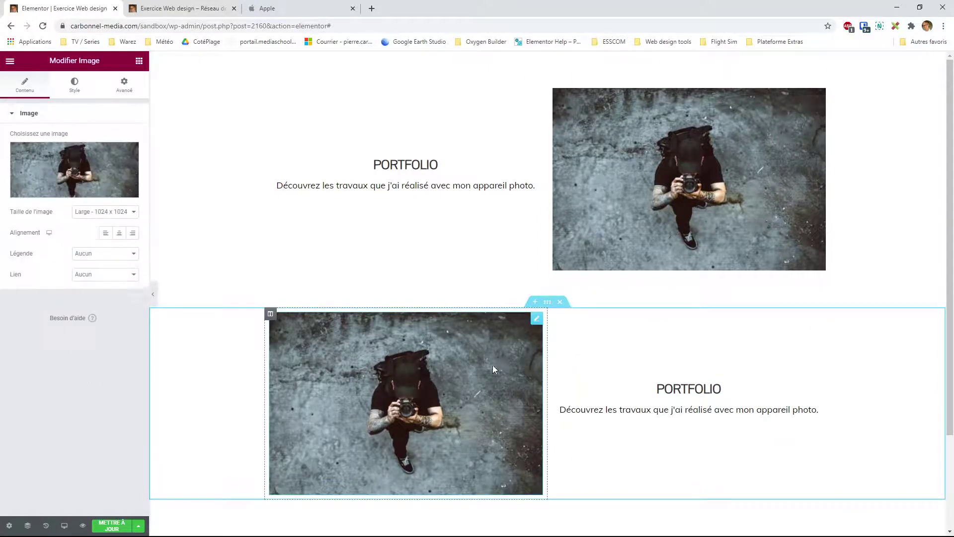
left_click(101, 179)
left_click(131, 191)
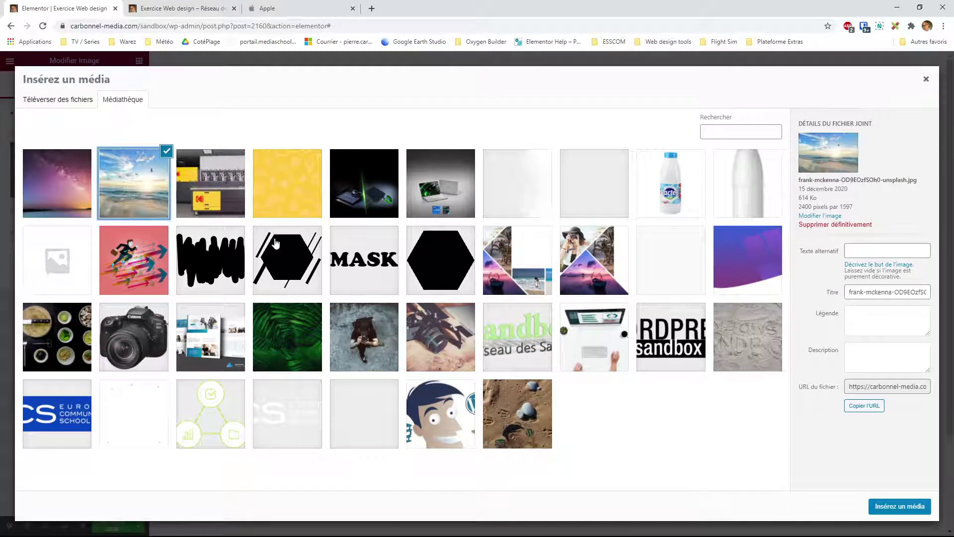
left_click(364, 337)
left_click(899, 507)
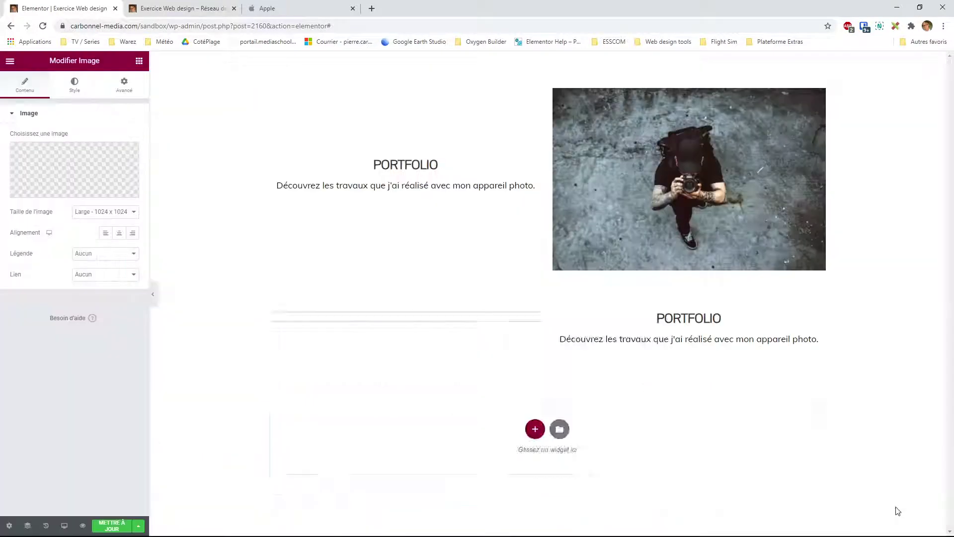
- Change the duplicated section's title to "réalisations" with a lowercase initial
double_click(714, 388)
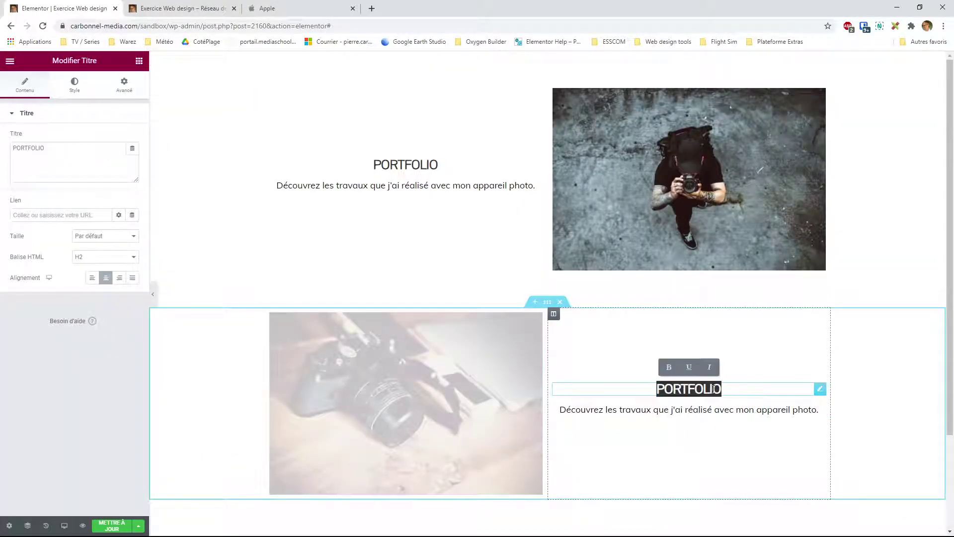
type("Réalisations")
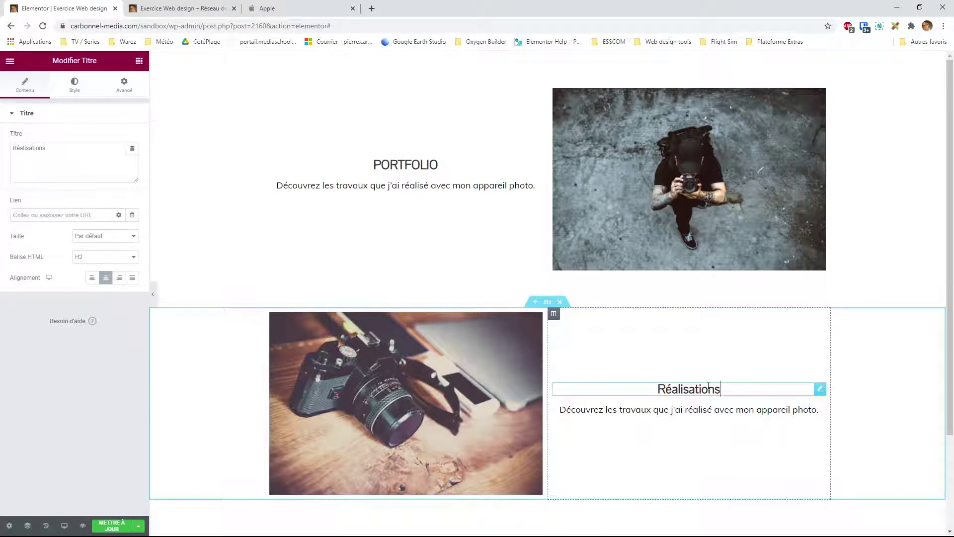
left_click_drag(668, 386, 656, 387)
type("r")
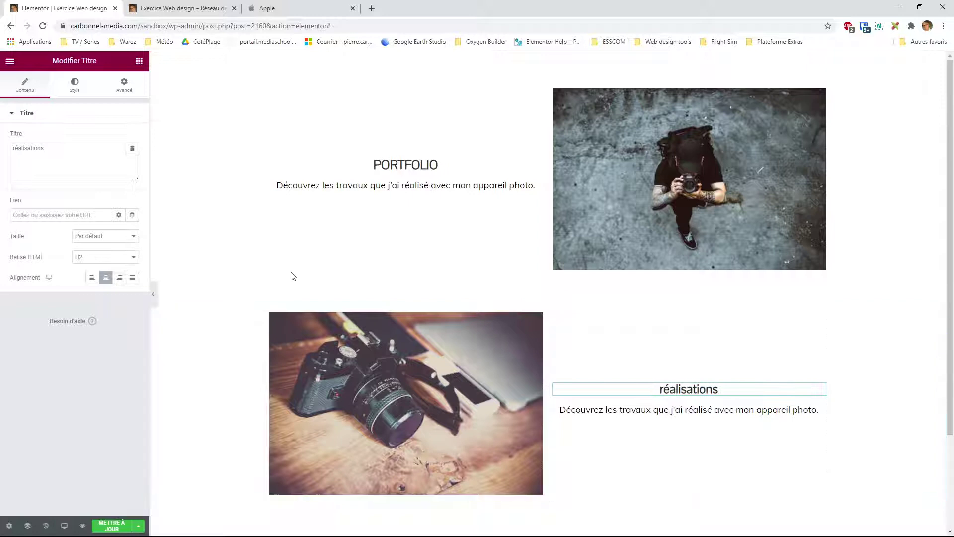
- Try the Majuscule and Minuscule text transformations on the "réalisations" title and set its typography to Capitaliser
left_click(74, 88)
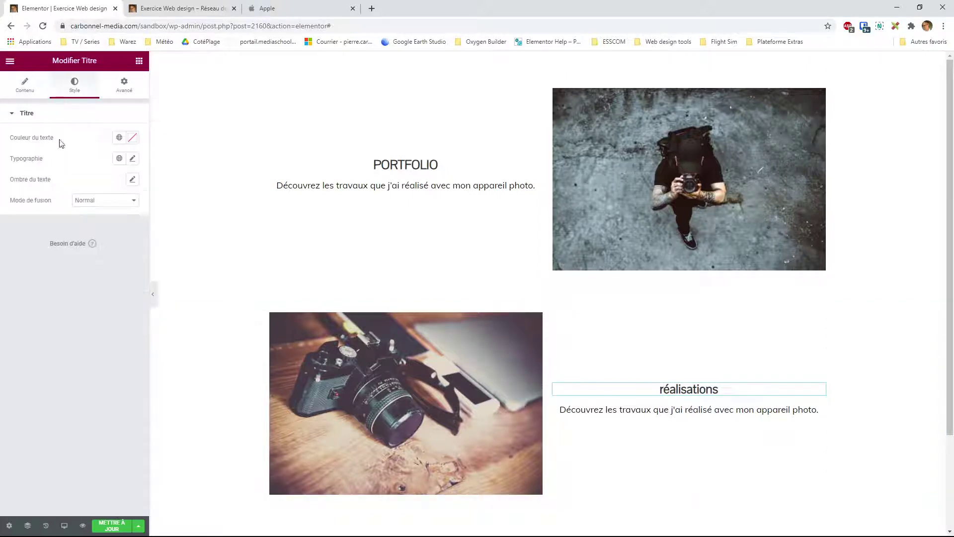
left_click(132, 159)
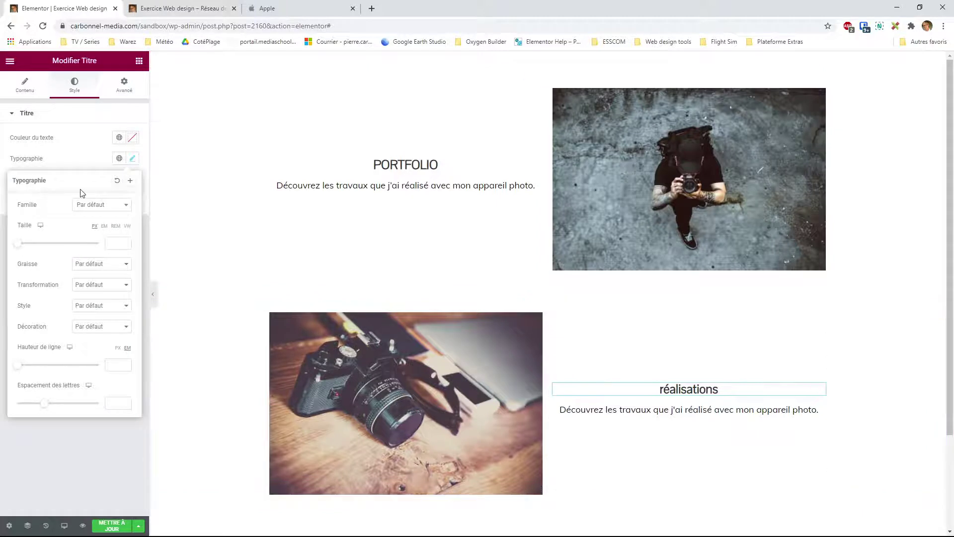
left_click(97, 306)
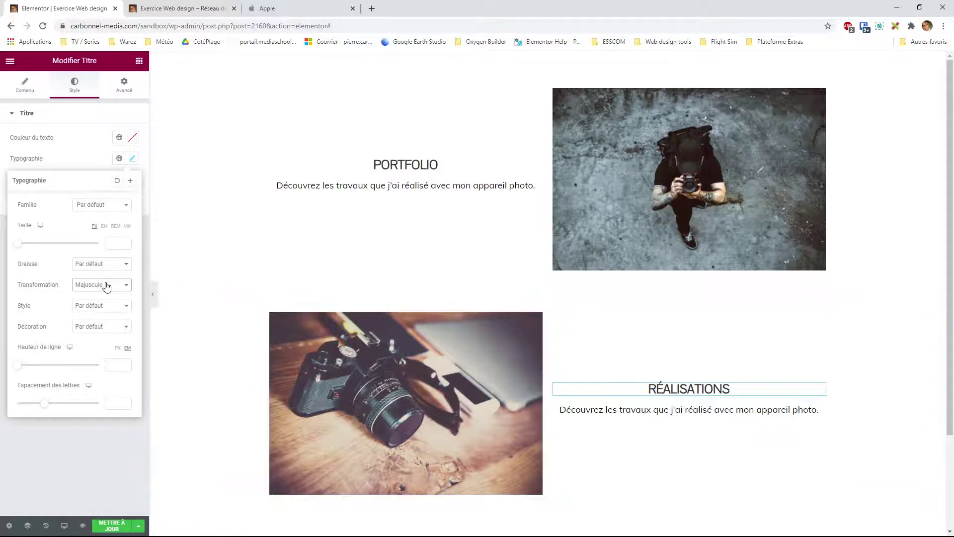
left_click(106, 315)
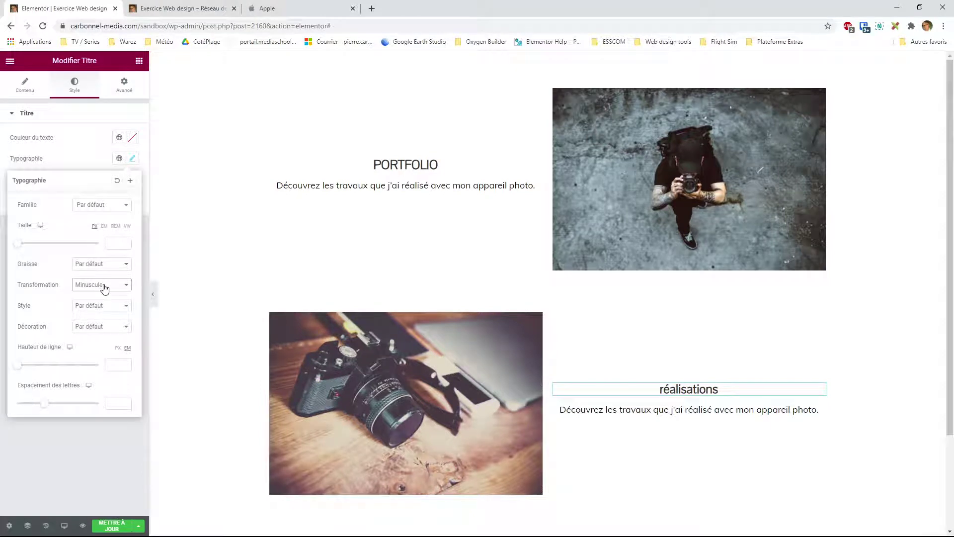
left_click(103, 322)
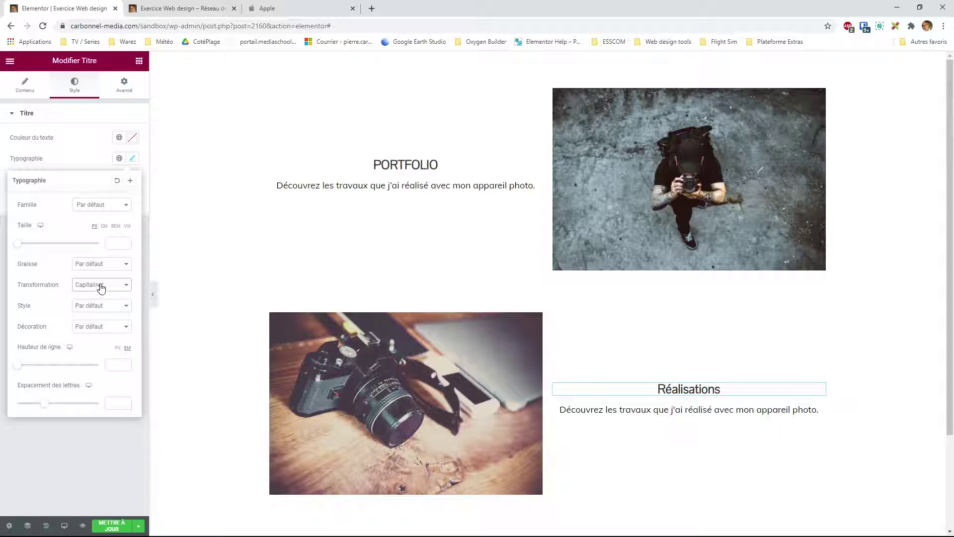
- Try the Normal text transformation on the "réalisations" title, and set its transformation to Majuscule
left_click(103, 332)
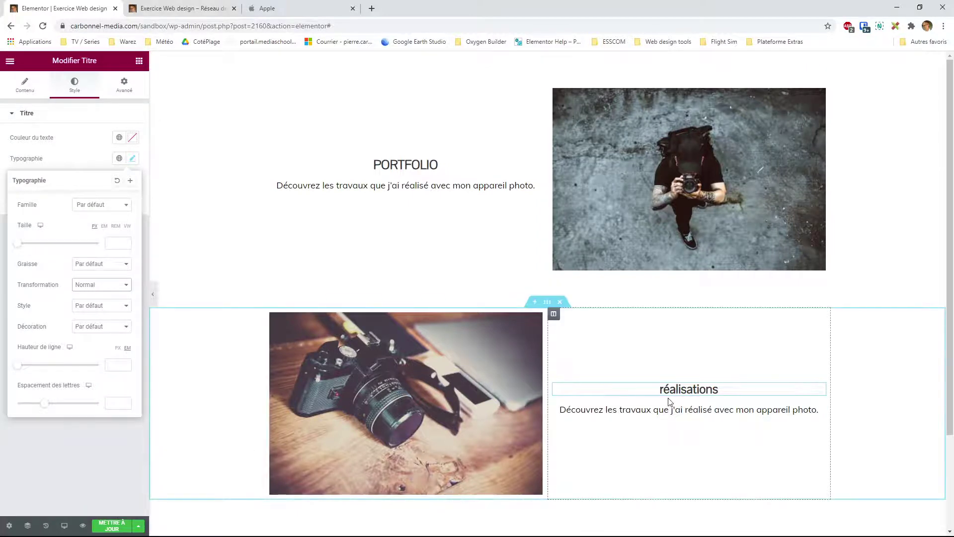
left_click(113, 287)
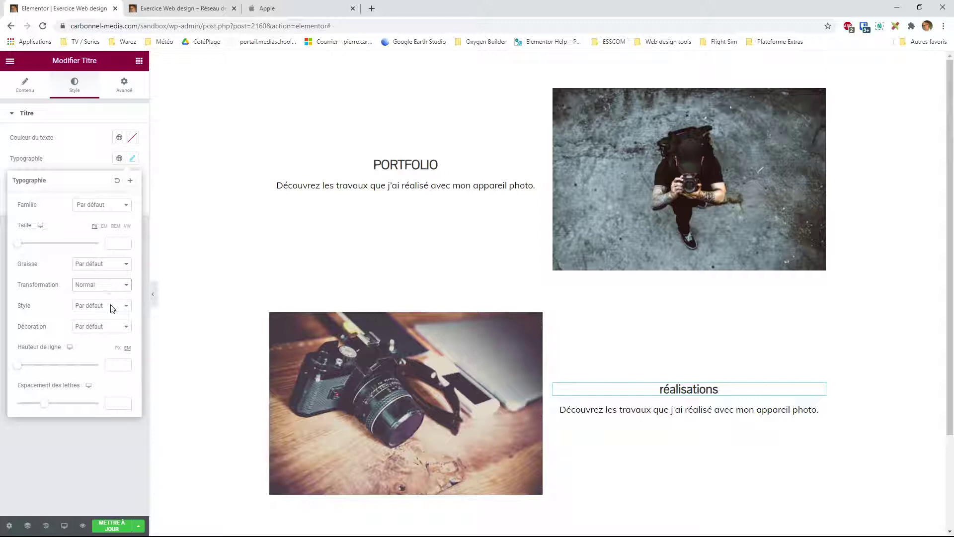
left_click(113, 304)
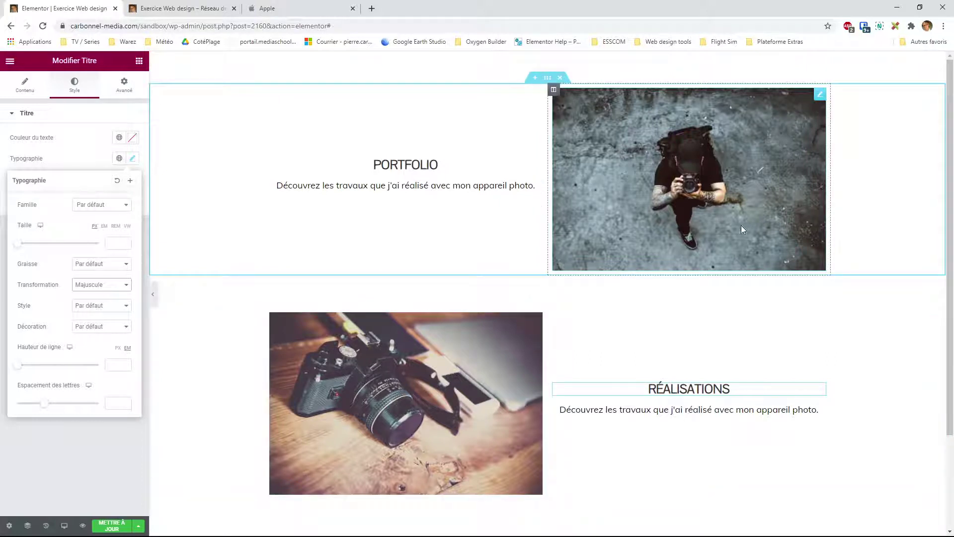
- Give the PORTFOLIO section a classic background with the light grey colour #E7E7E7
left_click(549, 80)
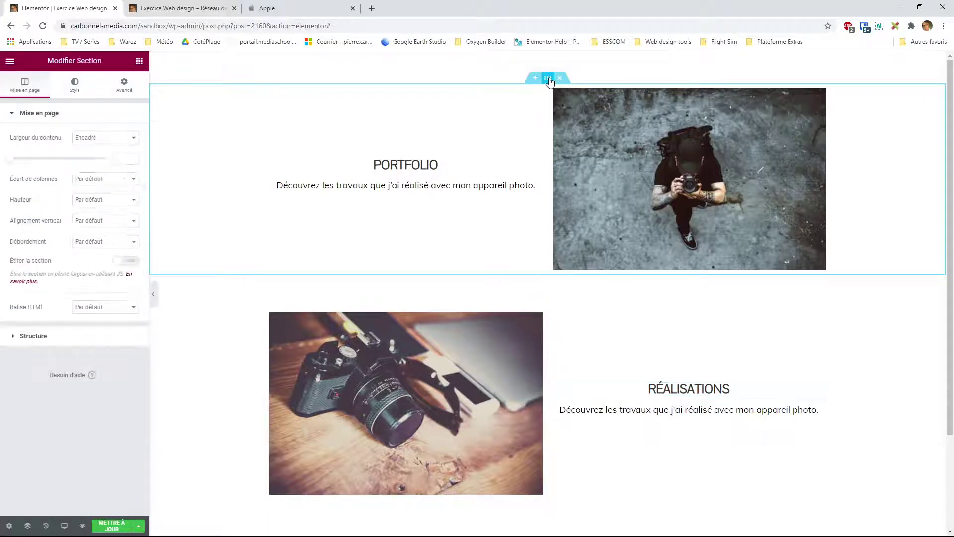
left_click(74, 84)
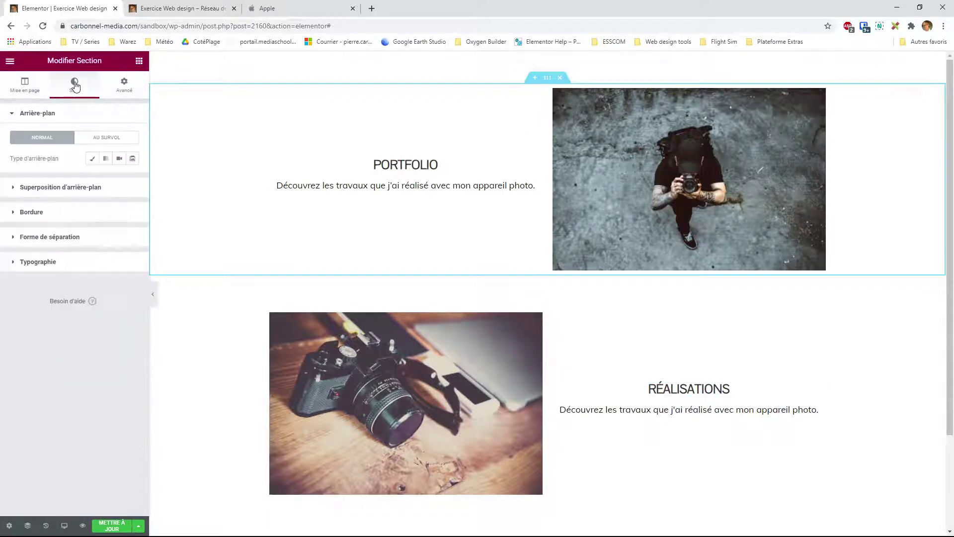
left_click(92, 158)
left_click(120, 180)
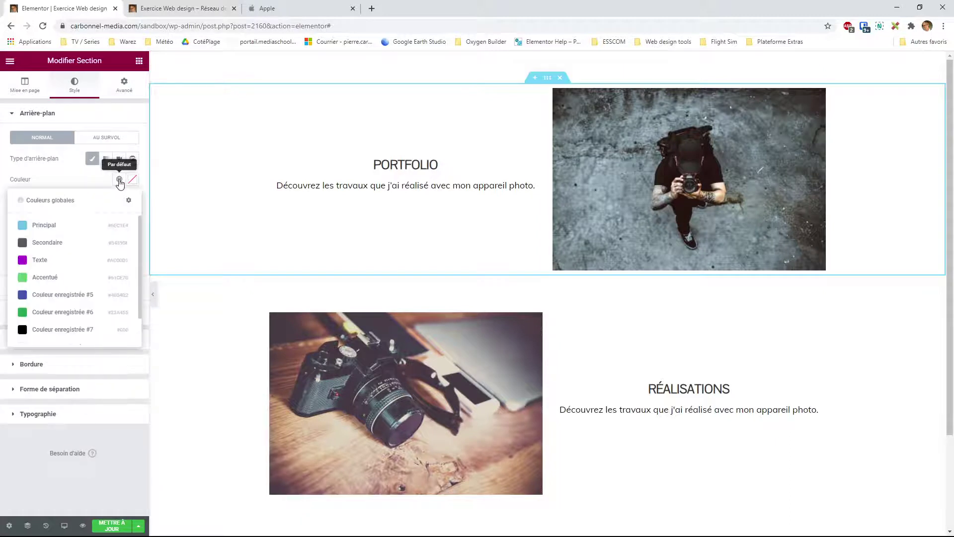
left_click(56, 179)
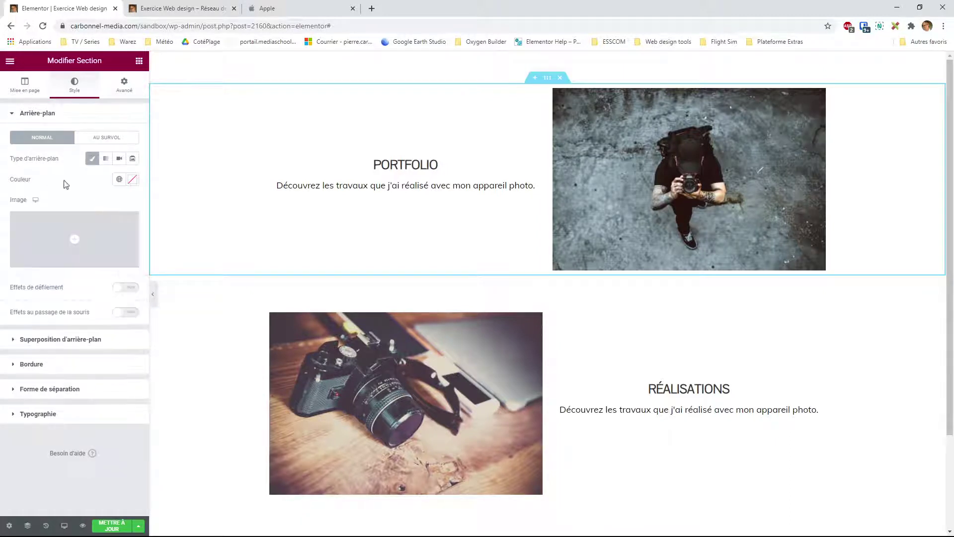
left_click(119, 179)
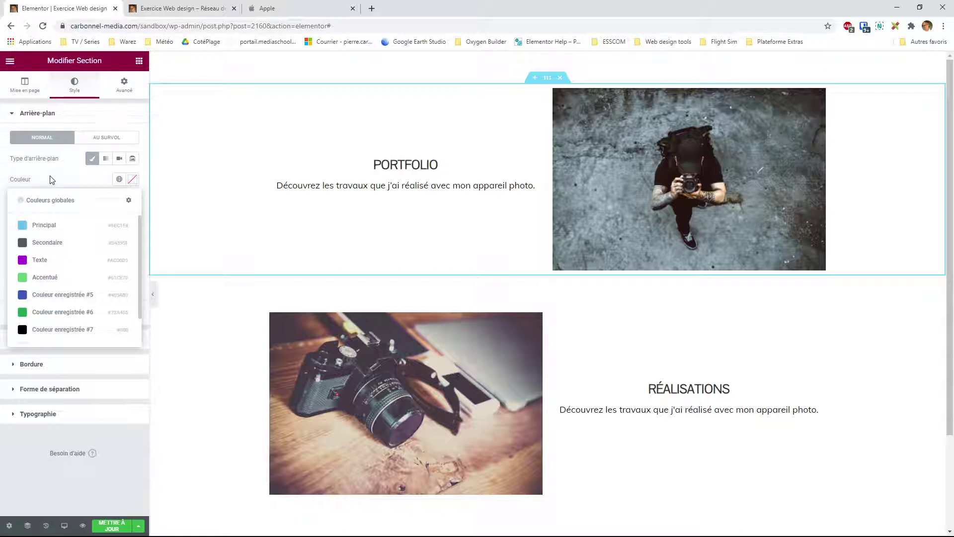
left_click(52, 179)
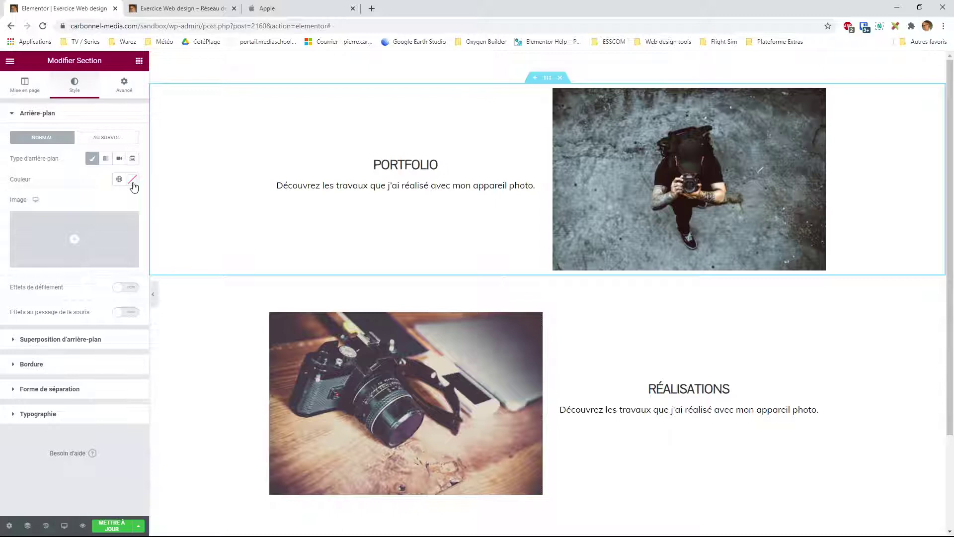
left_click(132, 179)
left_click_drag(52, 231, 8, 228)
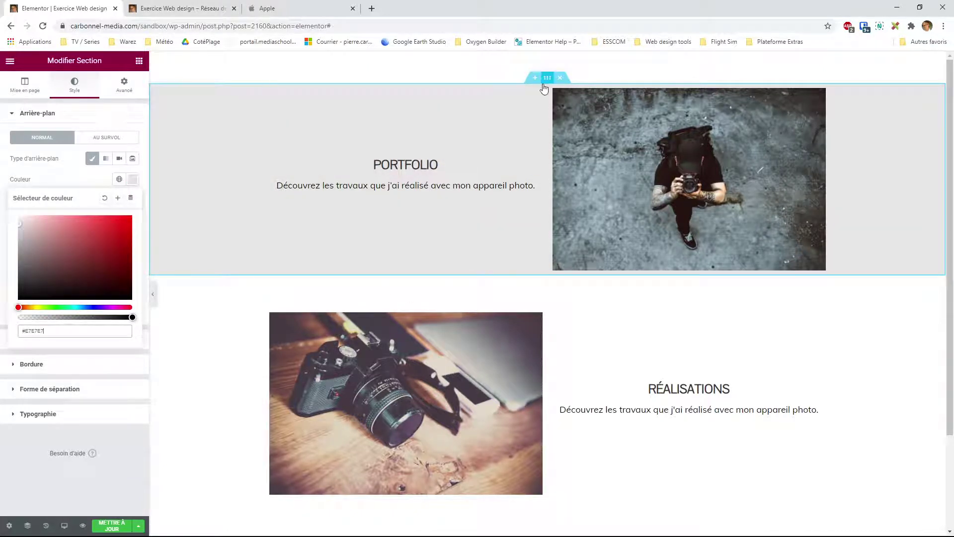
- Copy the hex code of the PORTFOLIO section's background colour
left_click(548, 302)
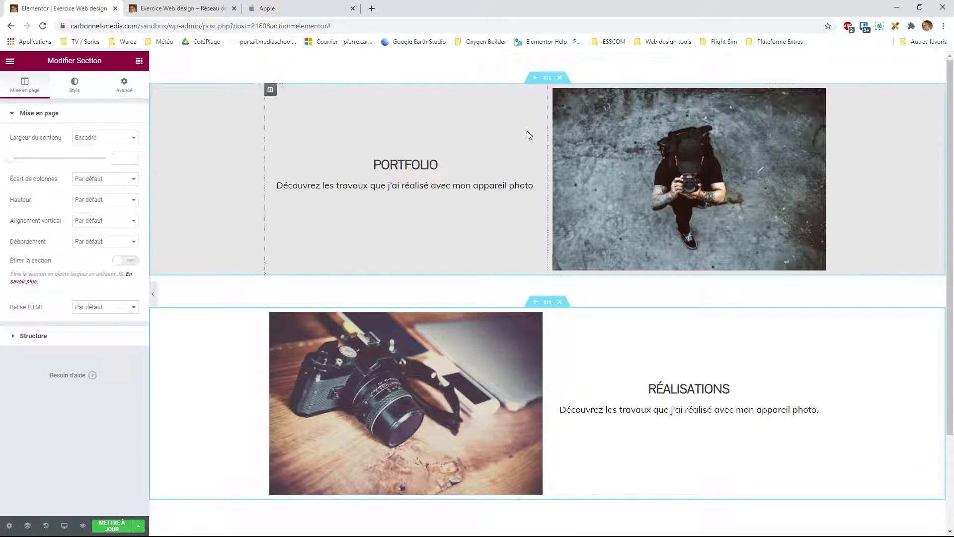
left_click(548, 78)
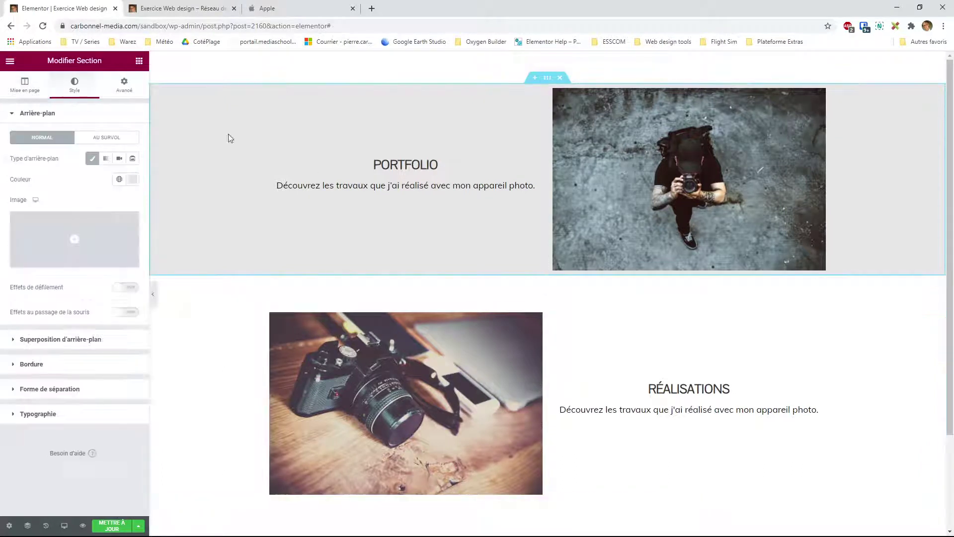
left_click(132, 179)
triple_click(55, 331)
left_click_drag(55, 331, 6, 331)
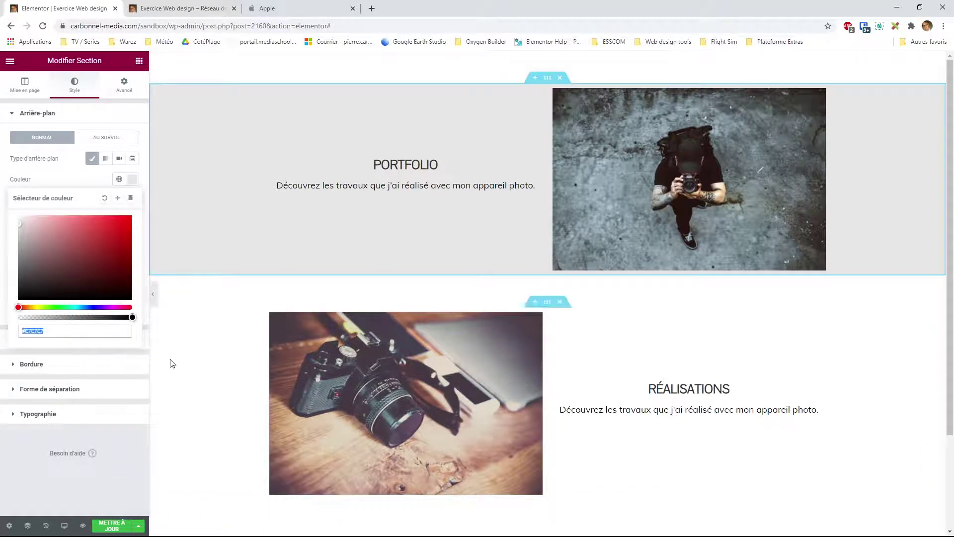
- Apply a classic background in #E7E7E7 to the RÉALISATIONS section and update the page
left_click(547, 301)
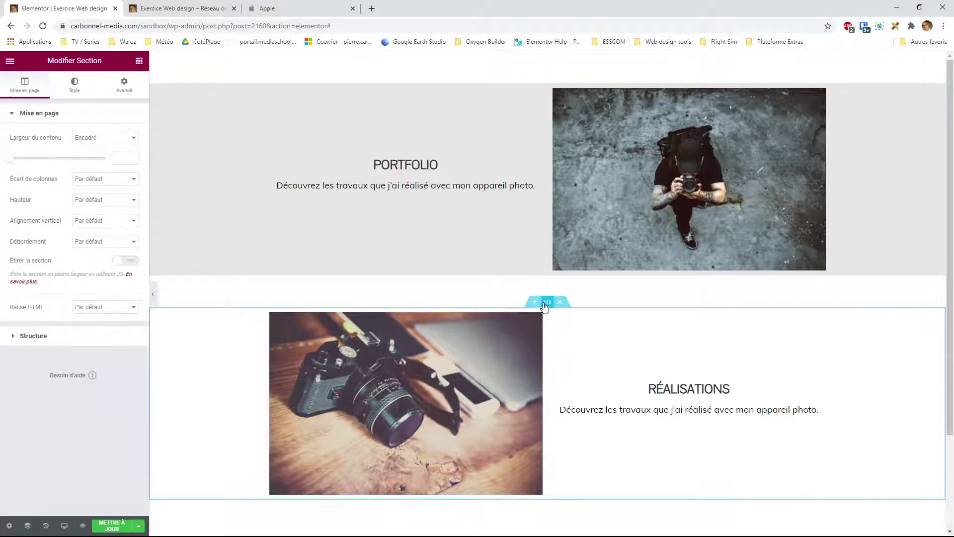
left_click(76, 86)
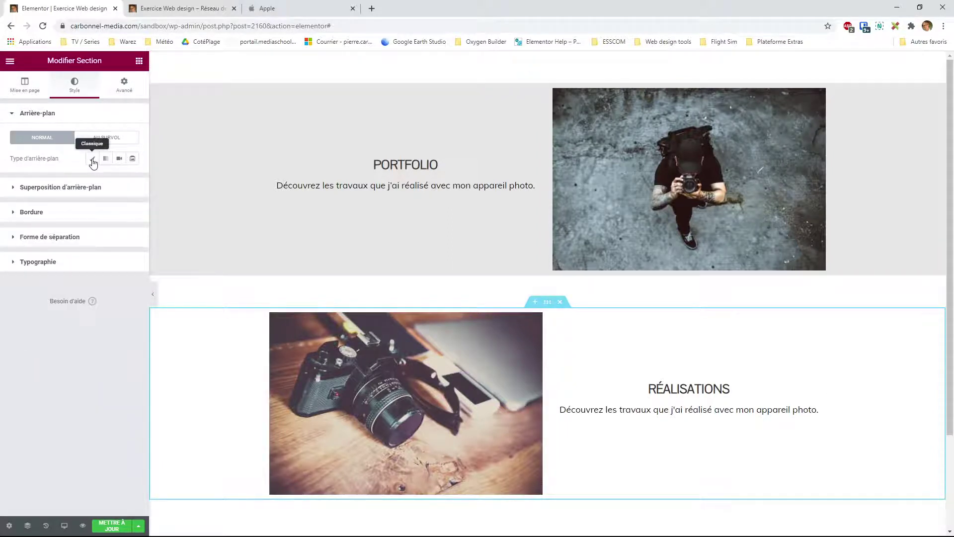
left_click(92, 160)
left_click(132, 179)
type("#E7E7E7")
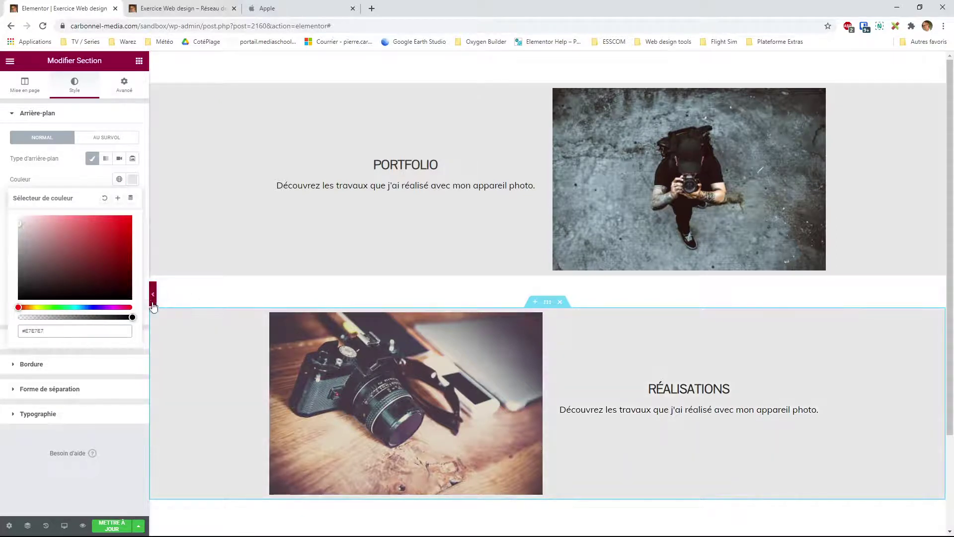
left_click(111, 525)
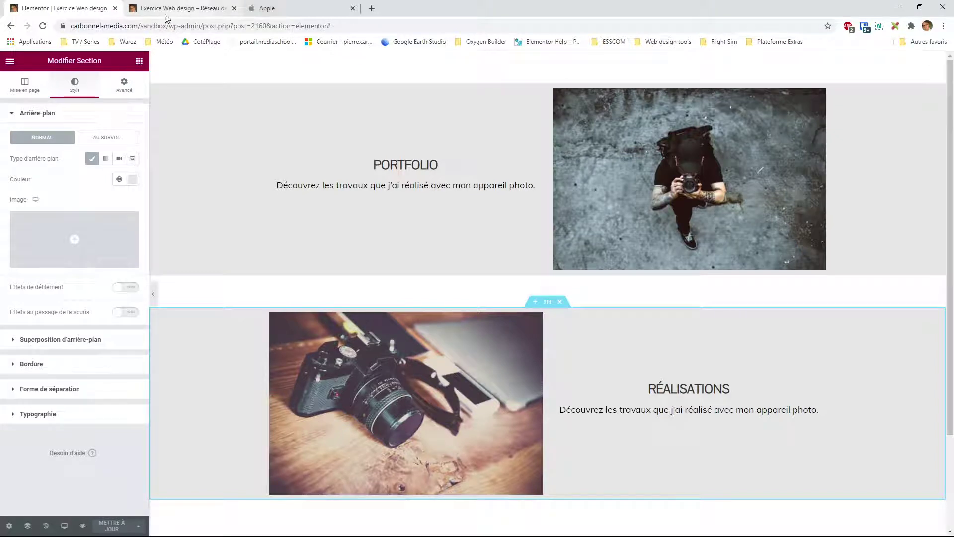
- Try sizes 3 em and 2 em on the PORTFOLIO title, and set its typography size to 2.5 em
left_click(300, 170)
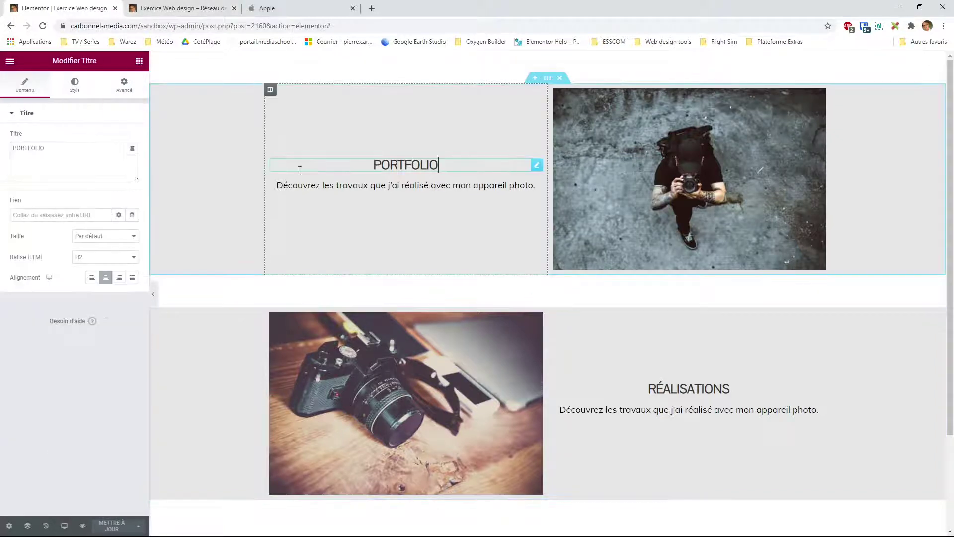
left_click(75, 85)
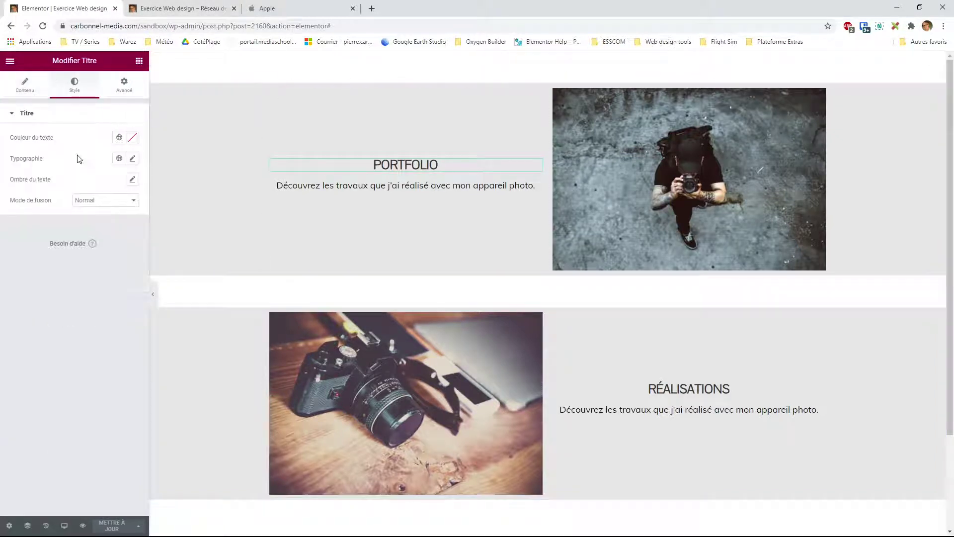
left_click(133, 159)
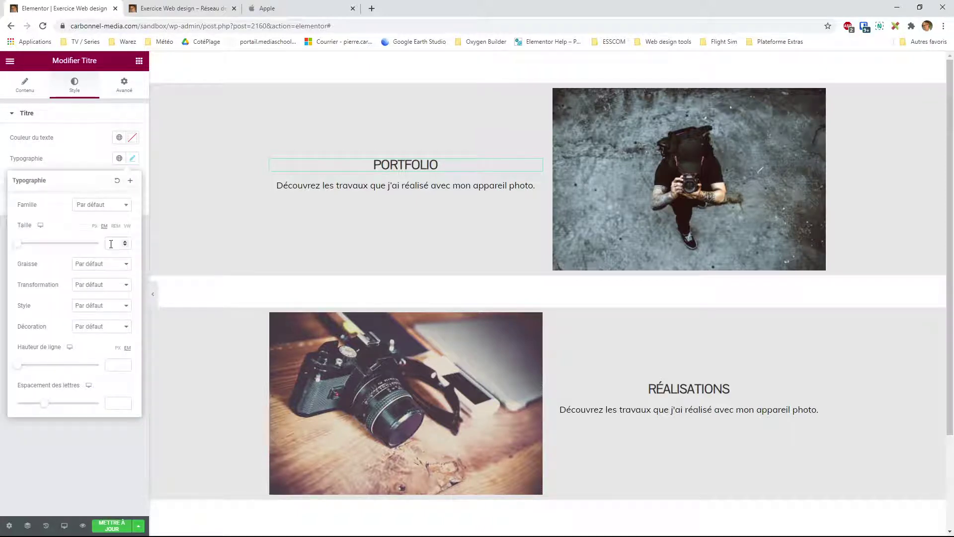
type("3")
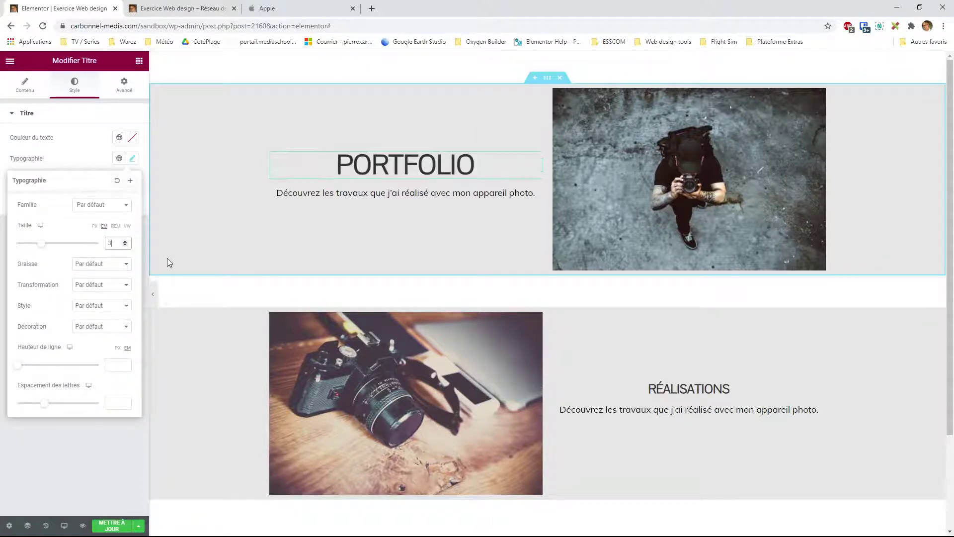
key("BackSpace")
type("2")
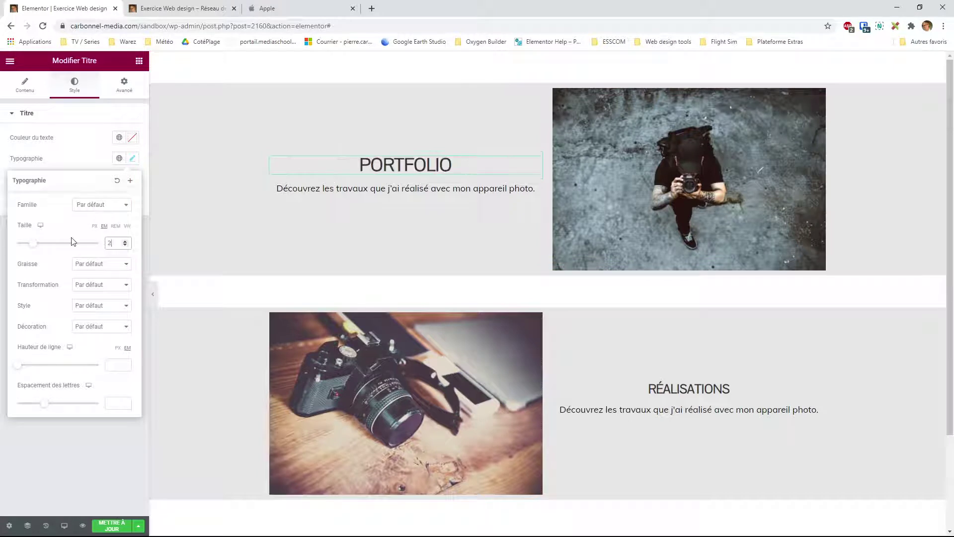
type(".5")
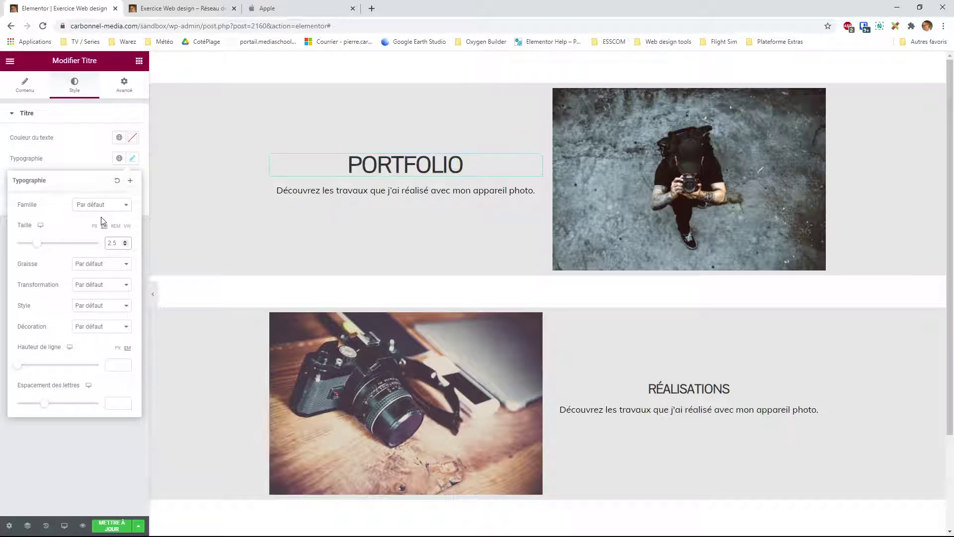
- Copy the PORTFOLIO title and paste its style onto the RÉALISATIONS title
right_click(434, 159)
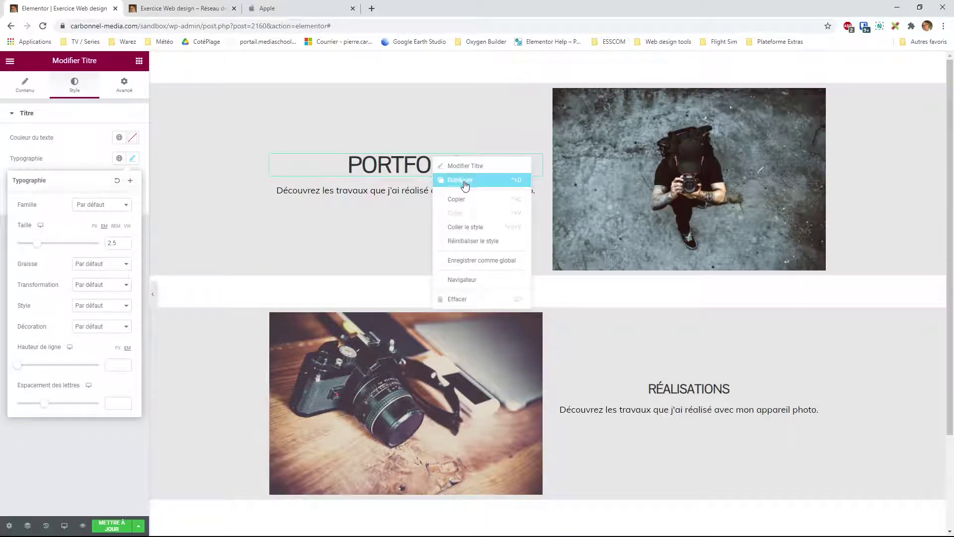
left_click(456, 199)
right_click(702, 392)
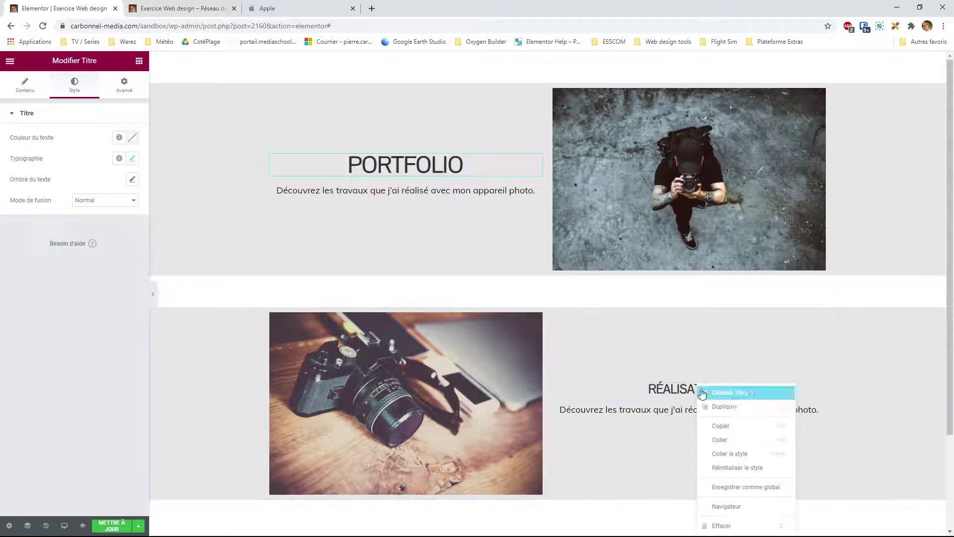
left_click(728, 453)
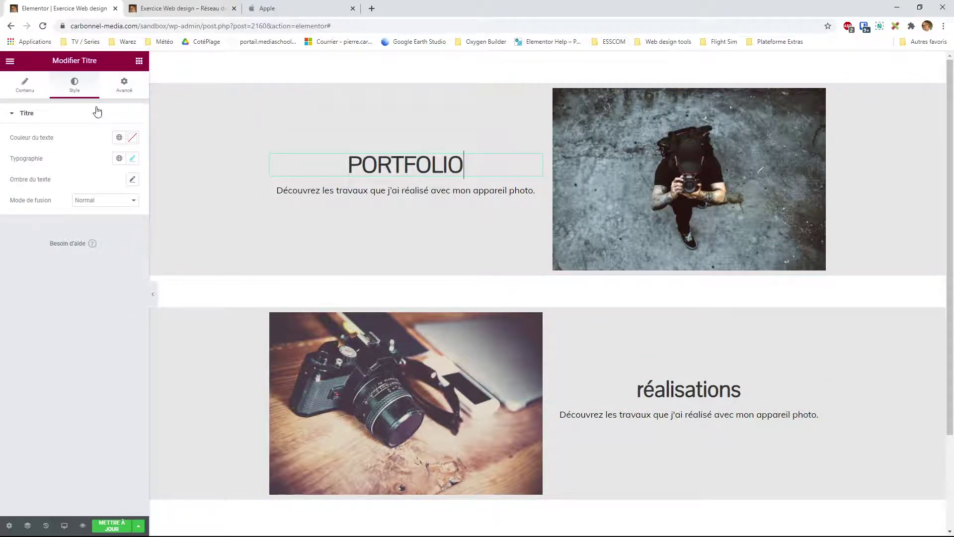
- Set the text transformation of the PORTFOLIO title to Majuscule
left_click(133, 158)
left_click(103, 285)
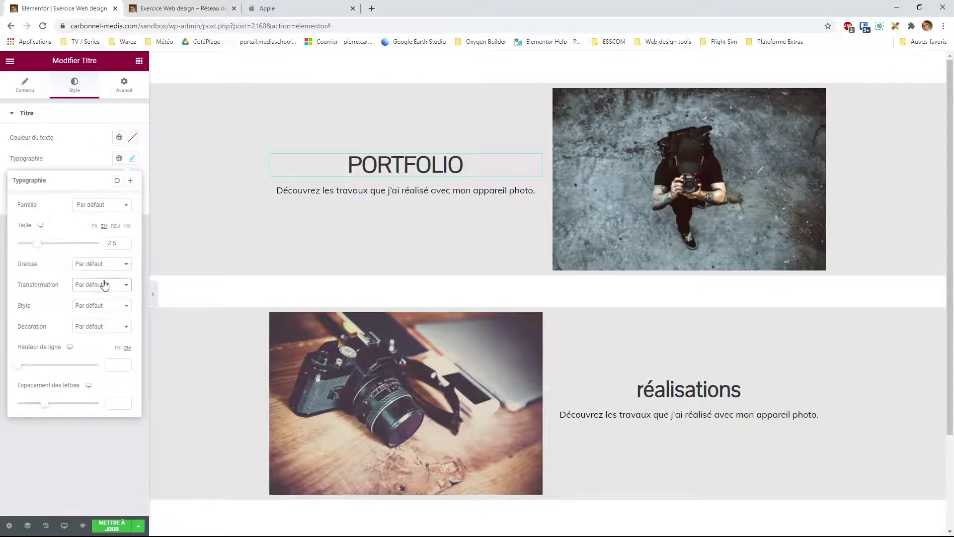
left_click(103, 304)
- Transfer the PORTFOLIO title's uppercase style to the "réalisations" title and update the page
right_click(407, 158)
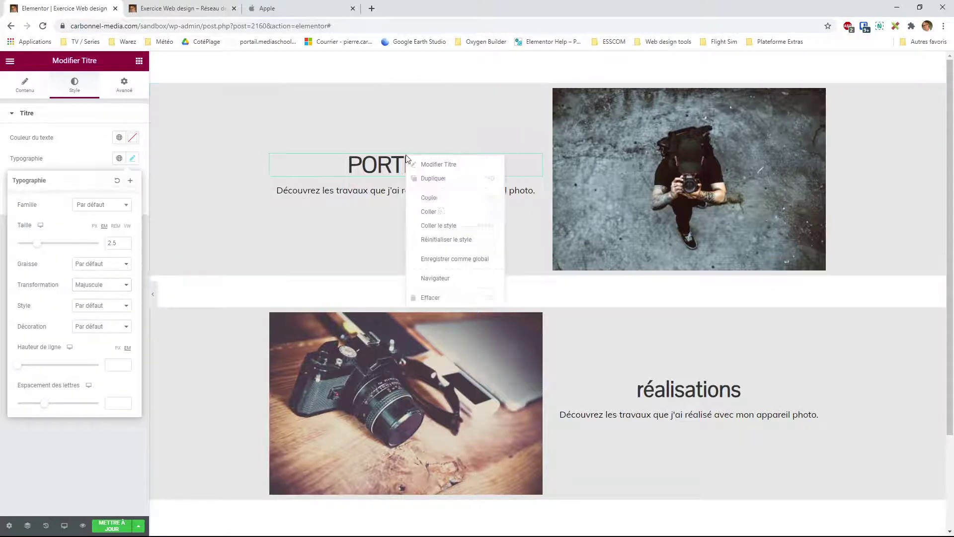
left_click(429, 197)
right_click(701, 389)
left_click(723, 454)
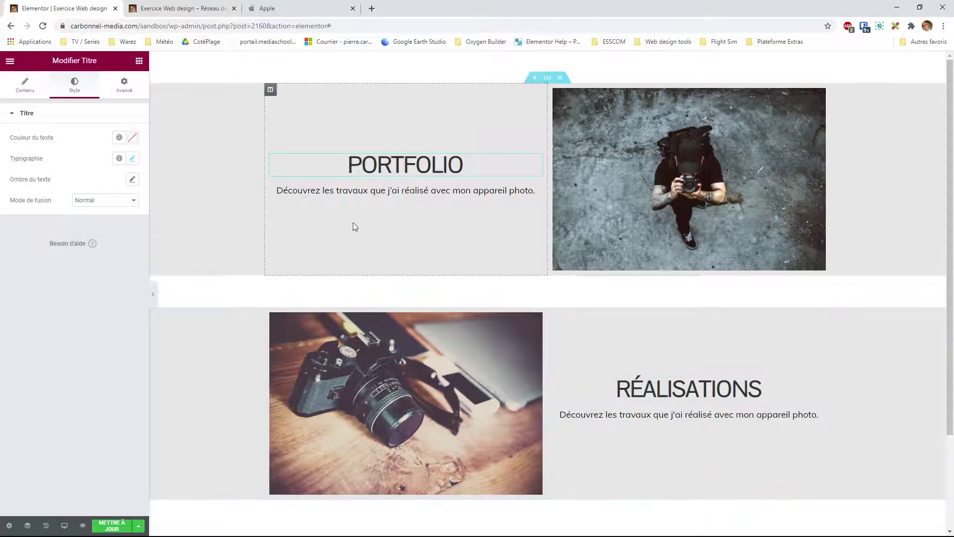
left_click(112, 526)
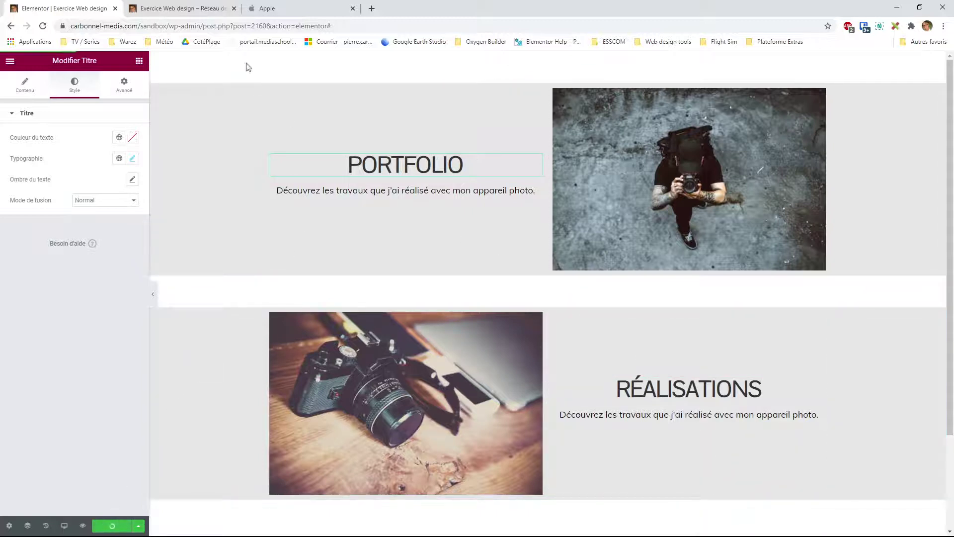
- Check the page preview's two sections at smaller browser window sizes and restore the full-size window
left_click(163, 12)
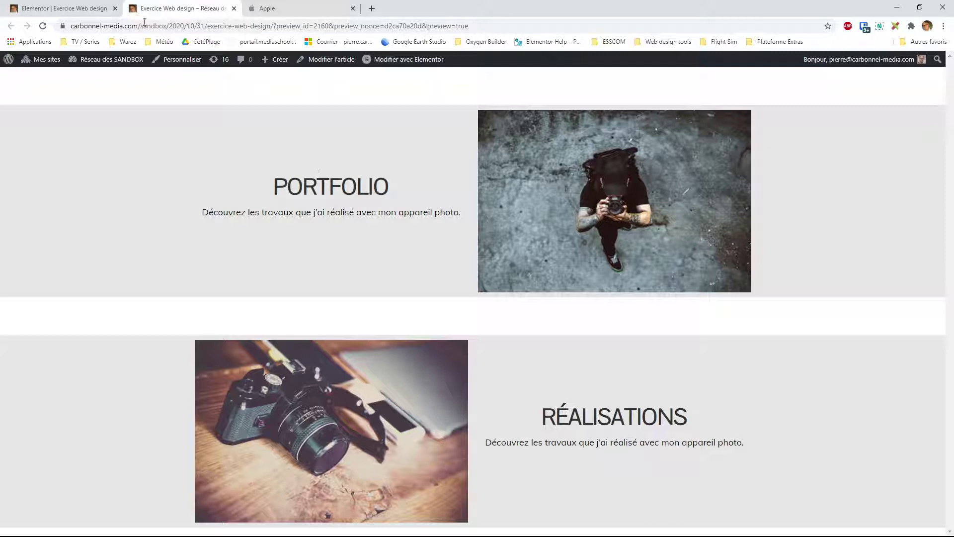
double_click(569, 9)
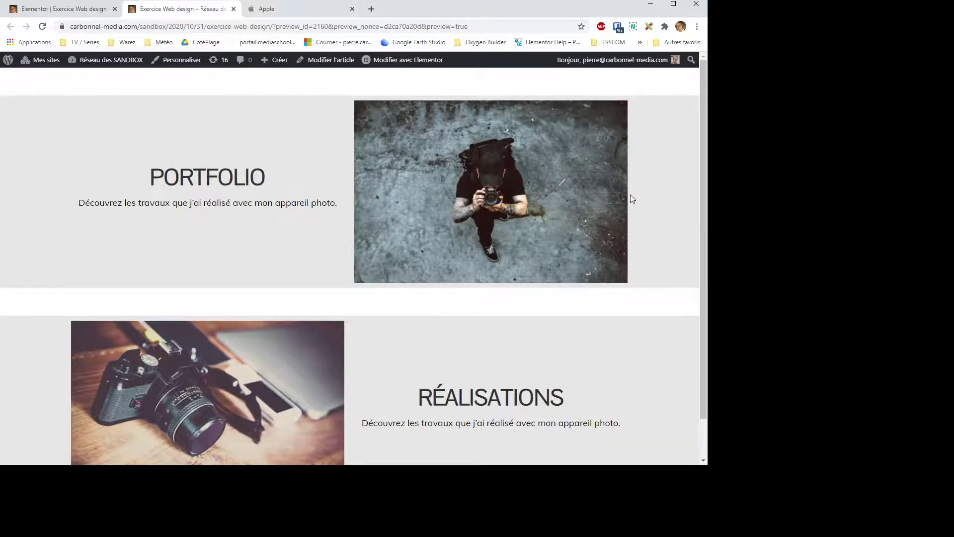
left_click_drag(705, 80, 780, 217)
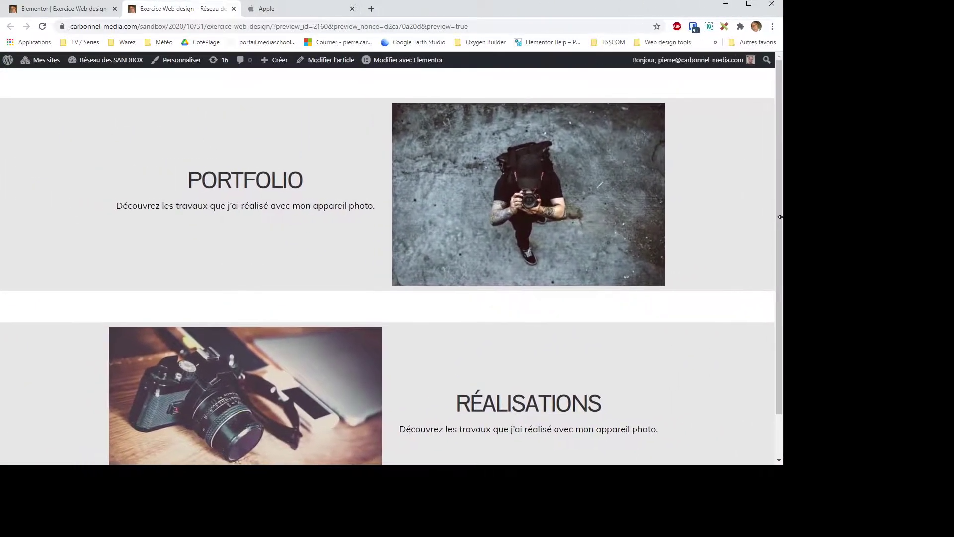
left_click_drag(656, 464, 656, 510)
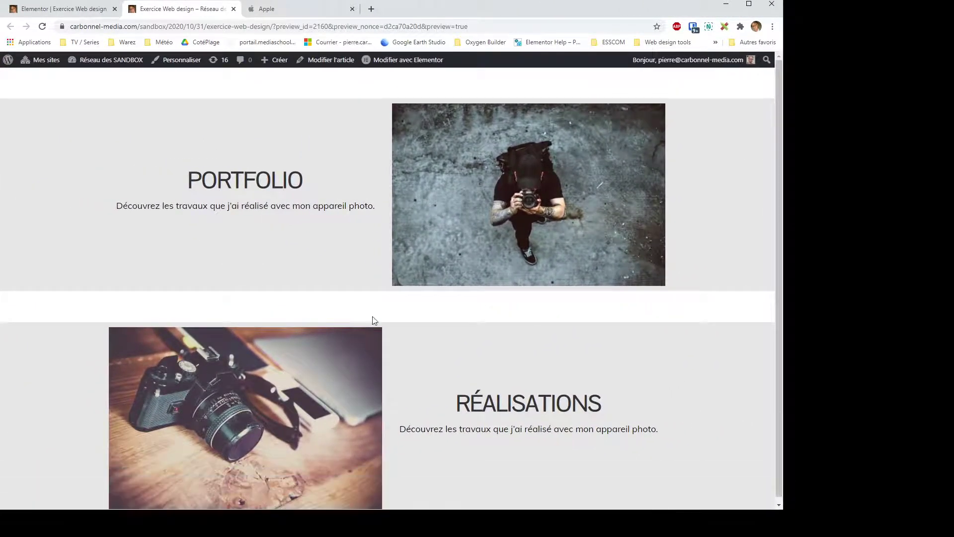
left_click(748, 4)
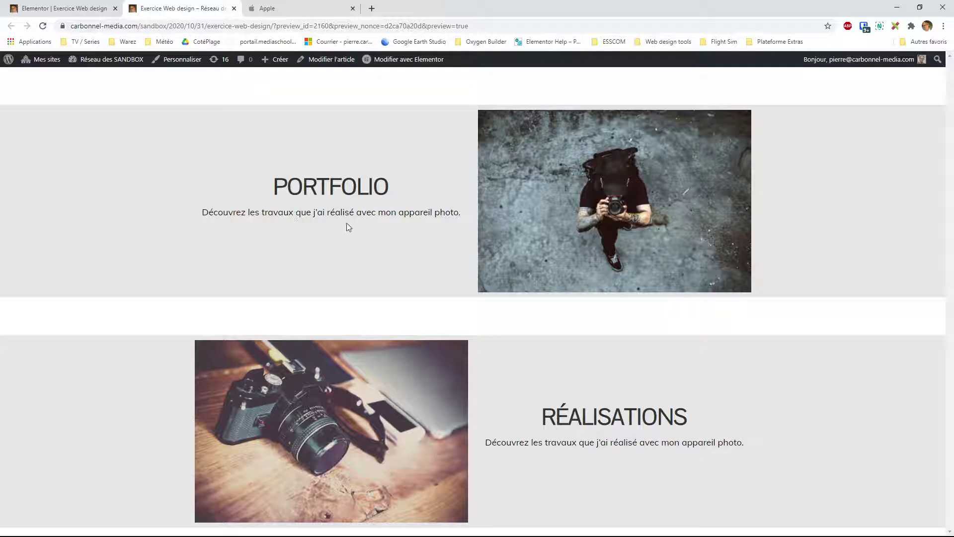
left_click_drag(273, 212, 349, 213)
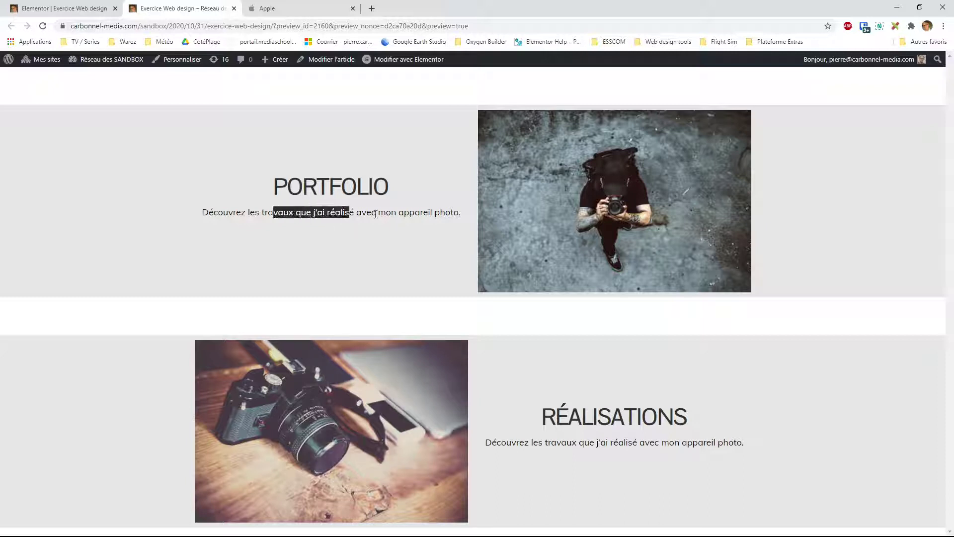
left_click(271, 226)
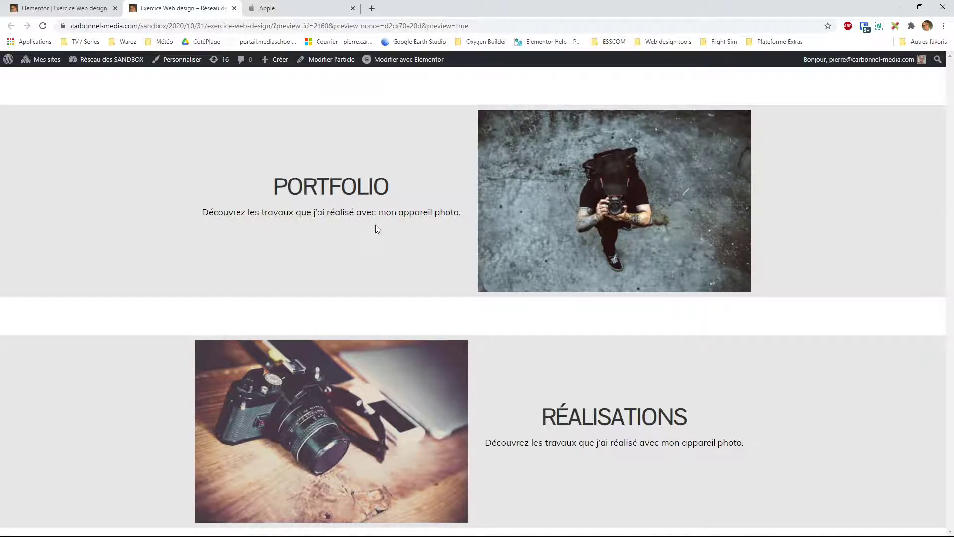
left_click(92, 9)
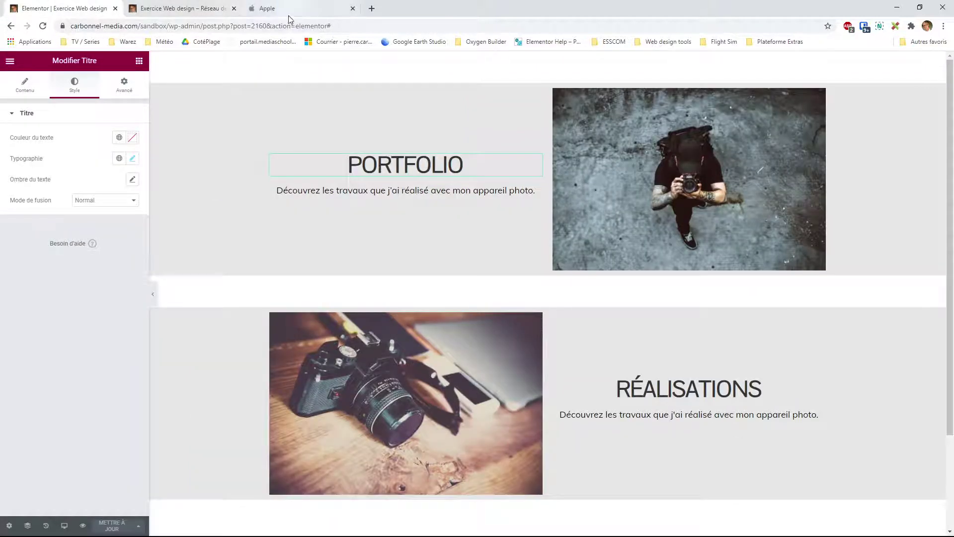
- Search the web for "lorem" in a new browser tab and copy the placeholder paragraph from loremipsum.io
left_click(371, 9)
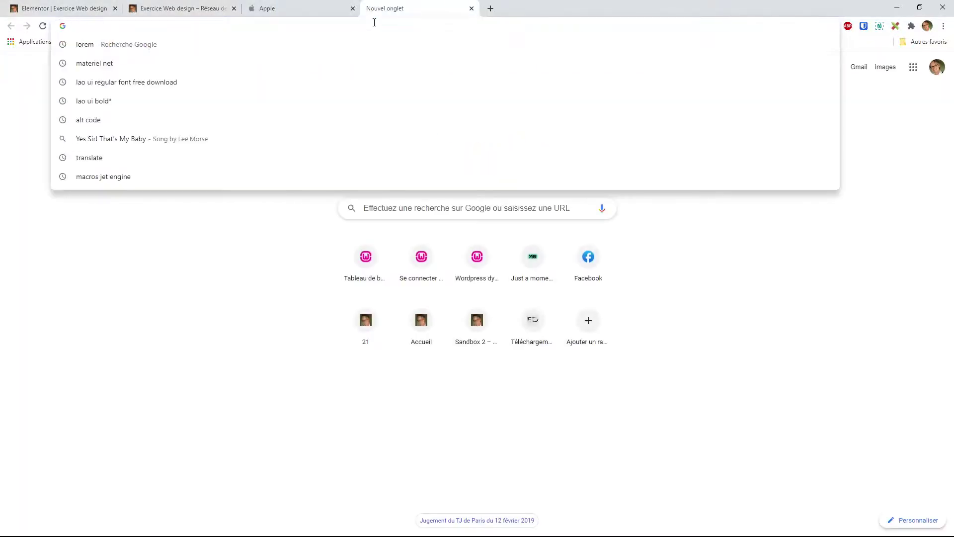
type("lorem")
key("Return")
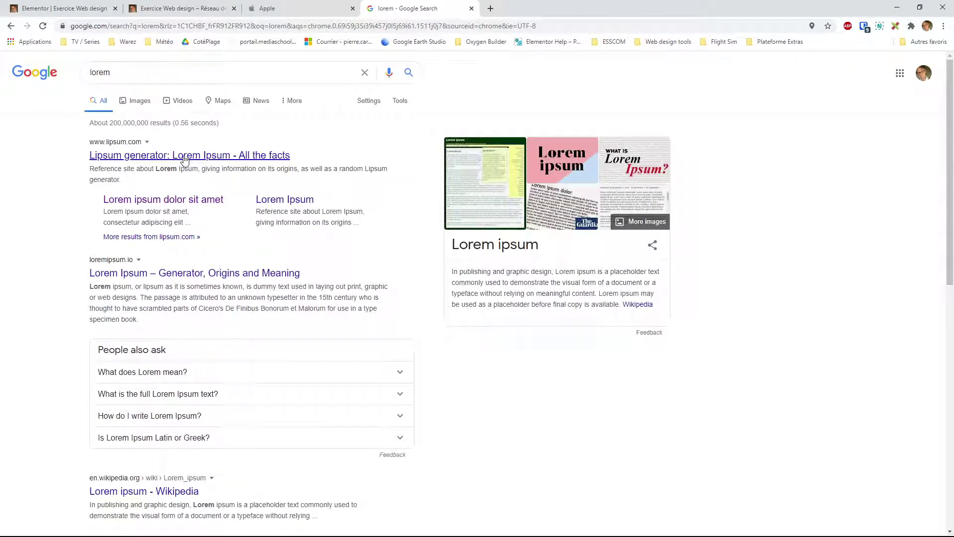
left_click(176, 278)
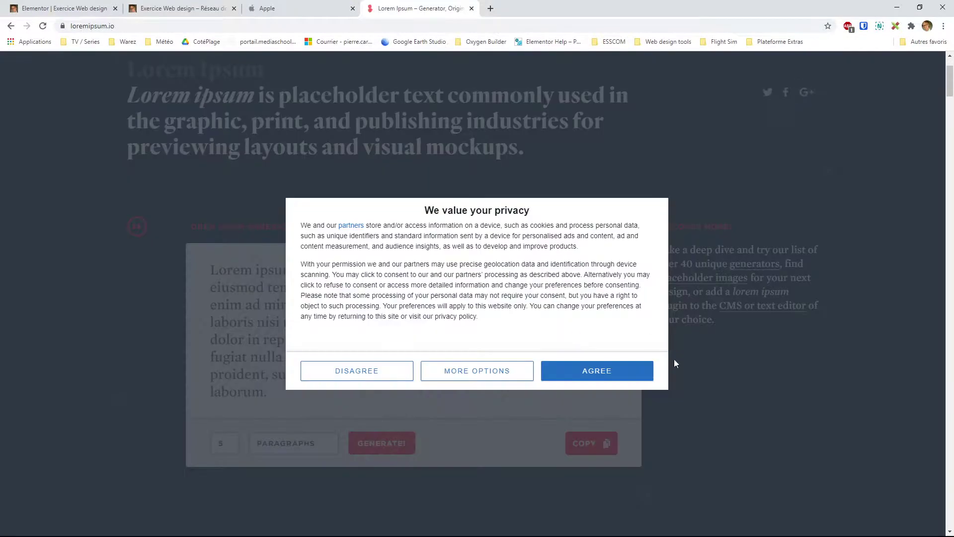
left_click(592, 370)
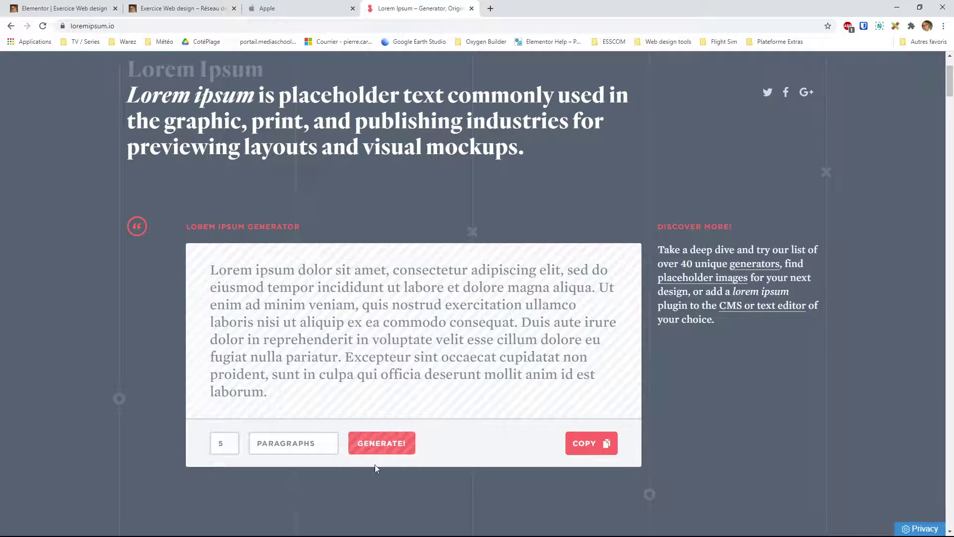
left_click(589, 445)
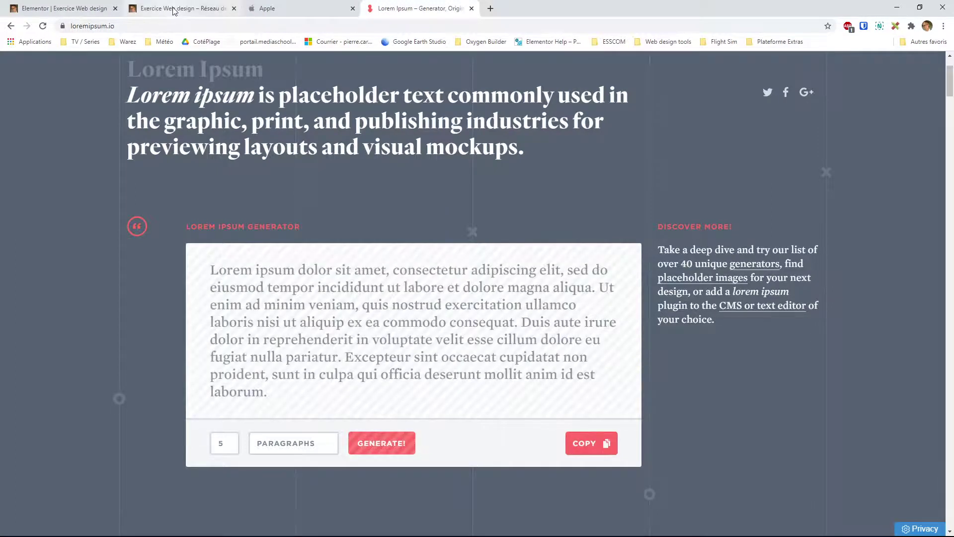
- Replace the description under the PORTFOLIO title with the copied Lorem ipsum paragraph in the Elementor editor
left_click(149, 8)
left_click(75, 8)
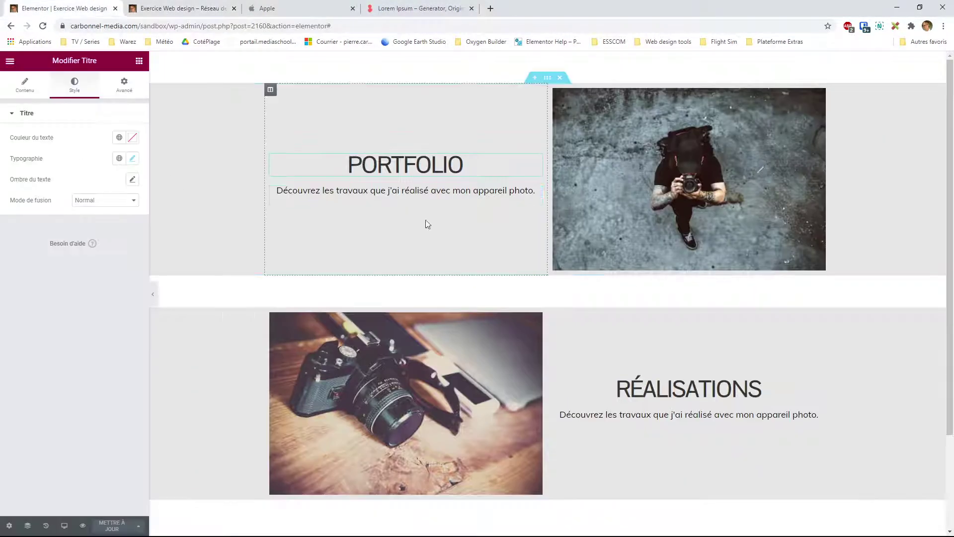
left_click(423, 193)
left_click(30, 86)
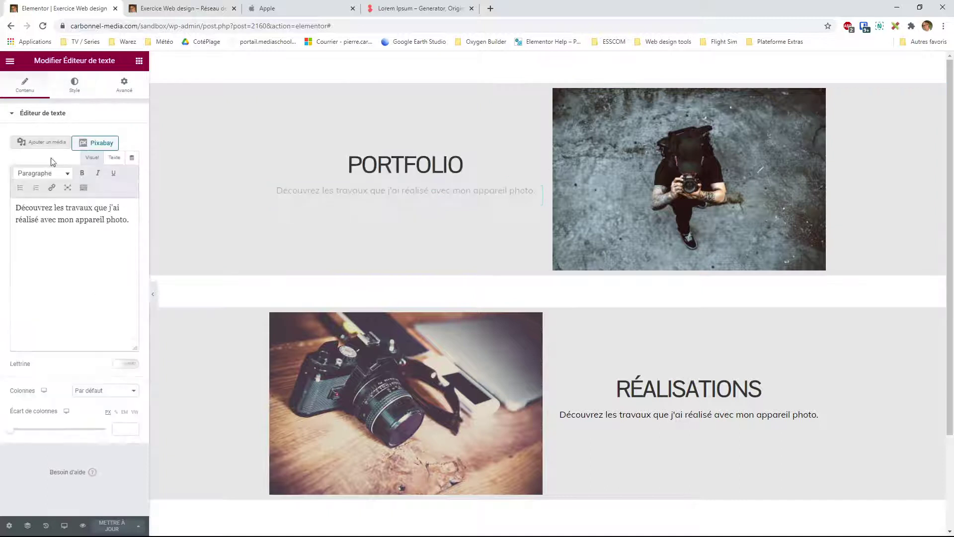
triple_click(119, 219)
left_click(114, 157)
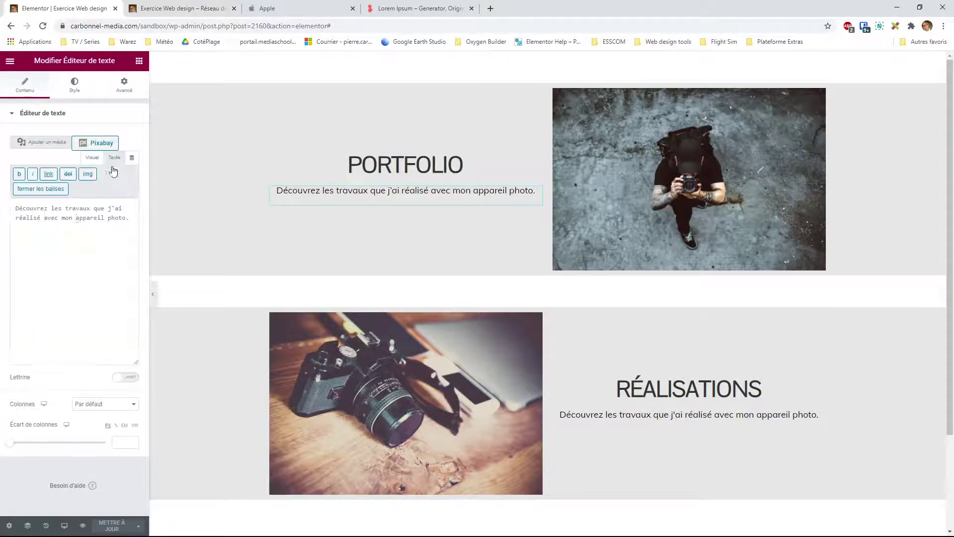
key("ctrl+a")
key("ctrl+v")
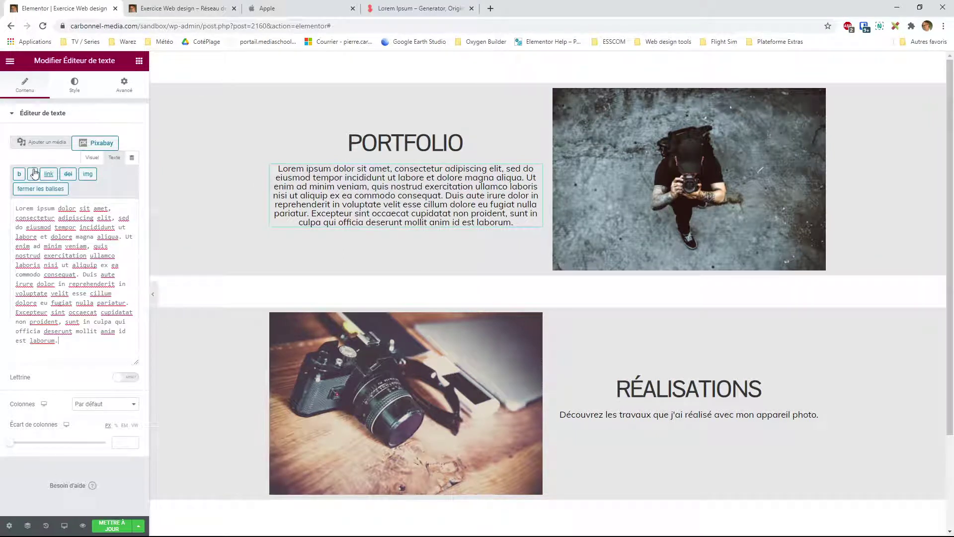
- Set the line height of the PORTFOLIO paragraph to 1,7 em
left_click(75, 86)
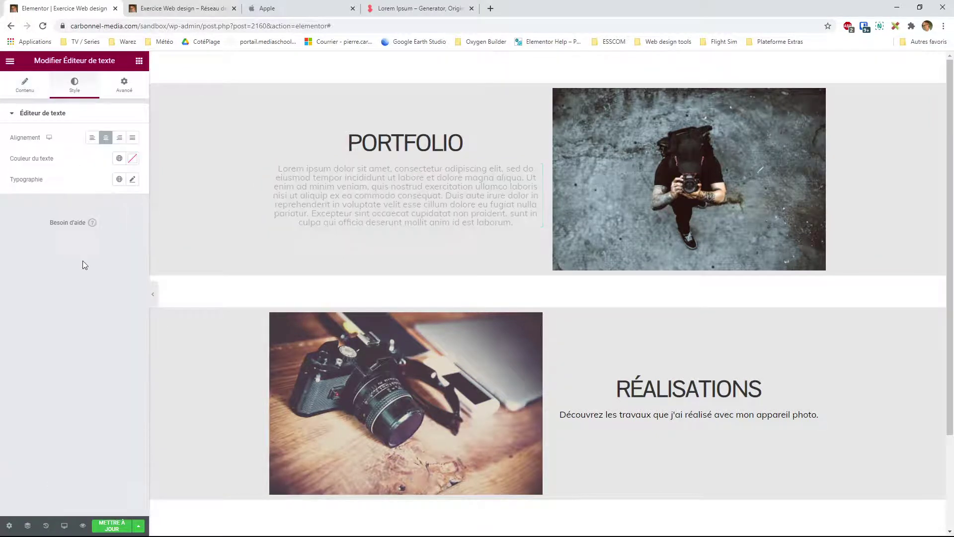
left_click(133, 179)
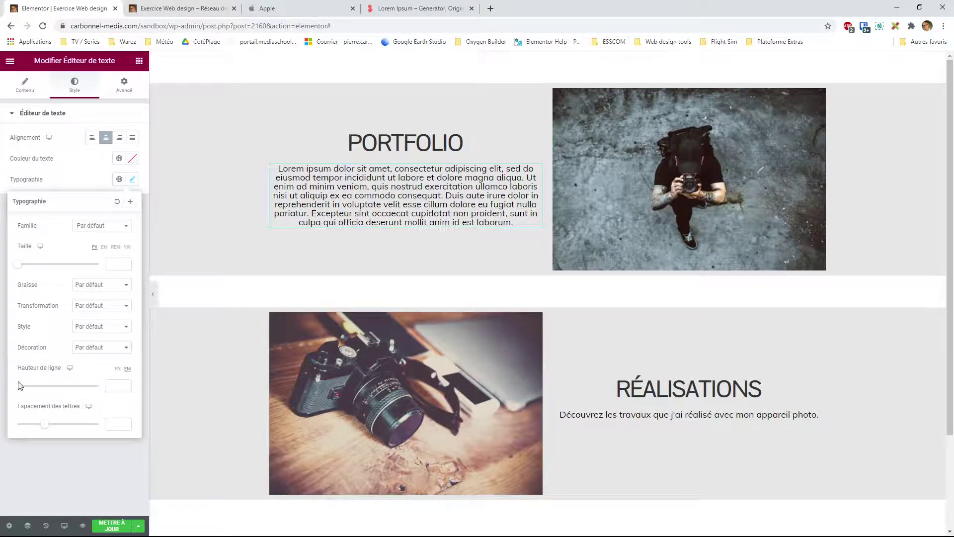
left_click_drag(20, 391, 34, 386)
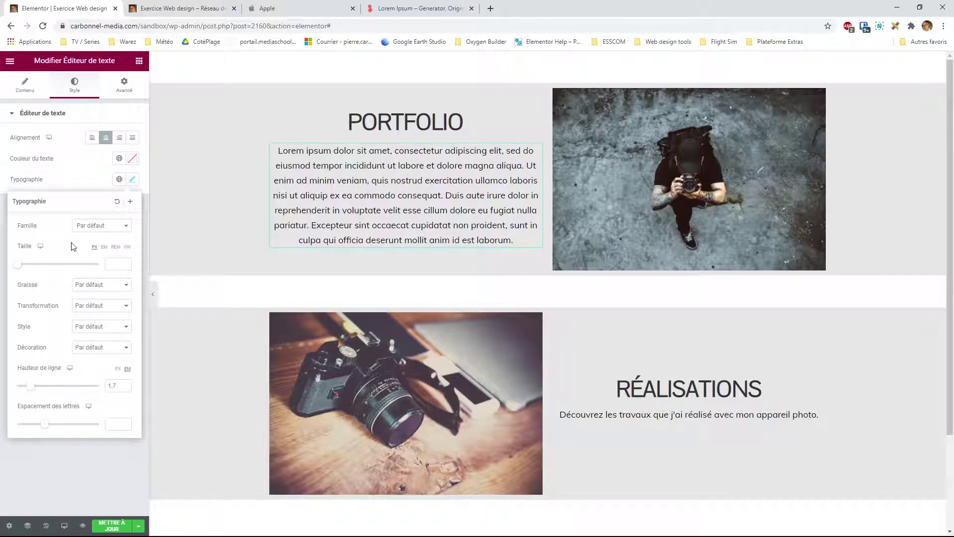
- Compare right, left and justified alignment on the PORTFOLIO paragraph, keep it justified, and view the page briefly without the editing panel
left_click(110, 158)
left_click(119, 138)
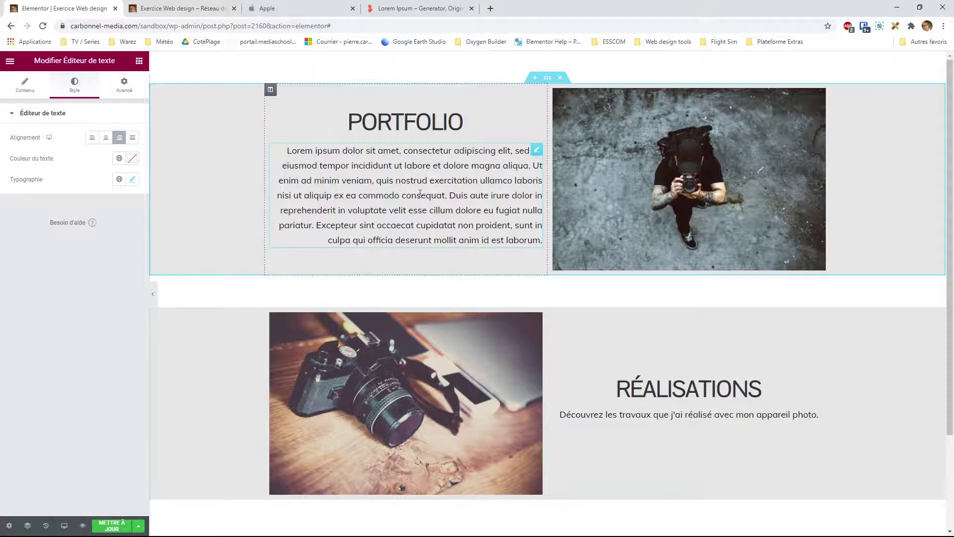
left_click(132, 138)
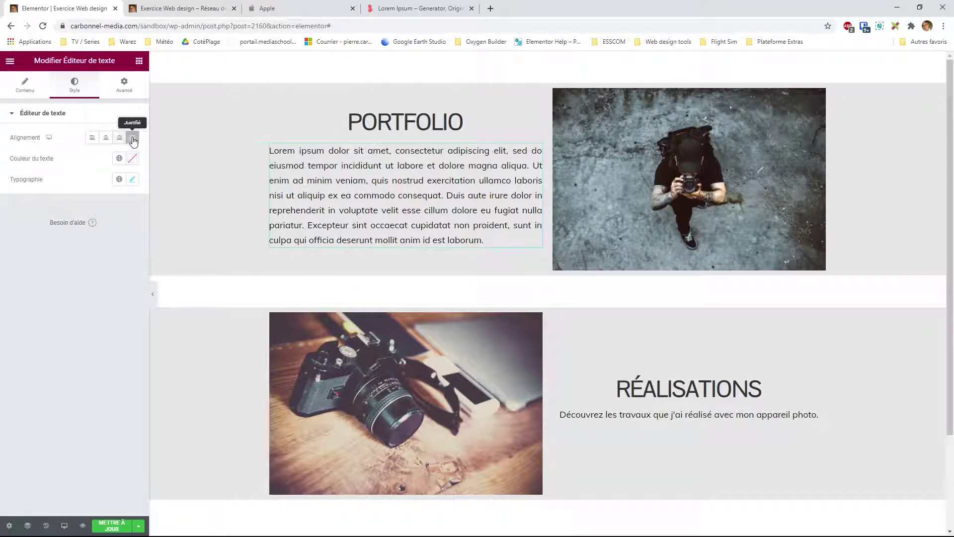
left_click(92, 142)
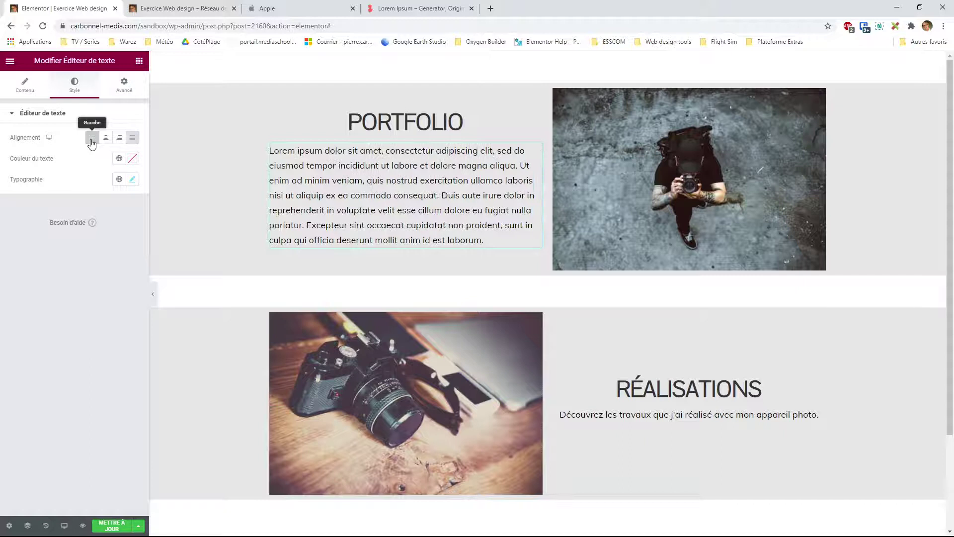
left_click(133, 142)
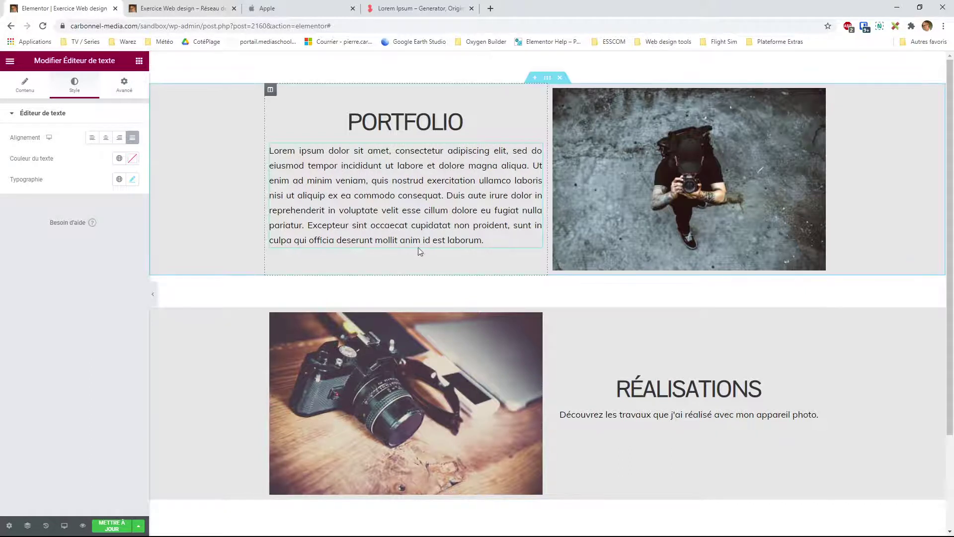
left_click(153, 294)
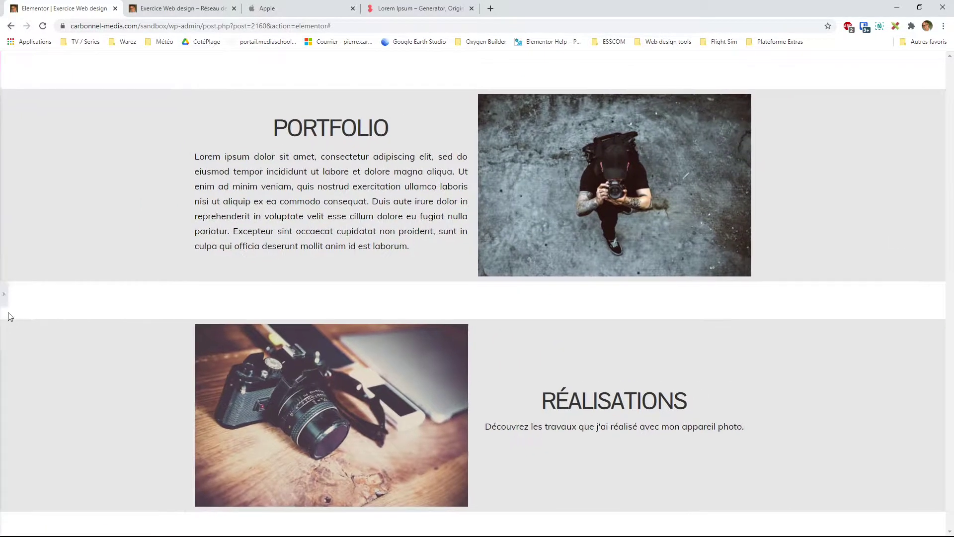
left_click(4, 297)
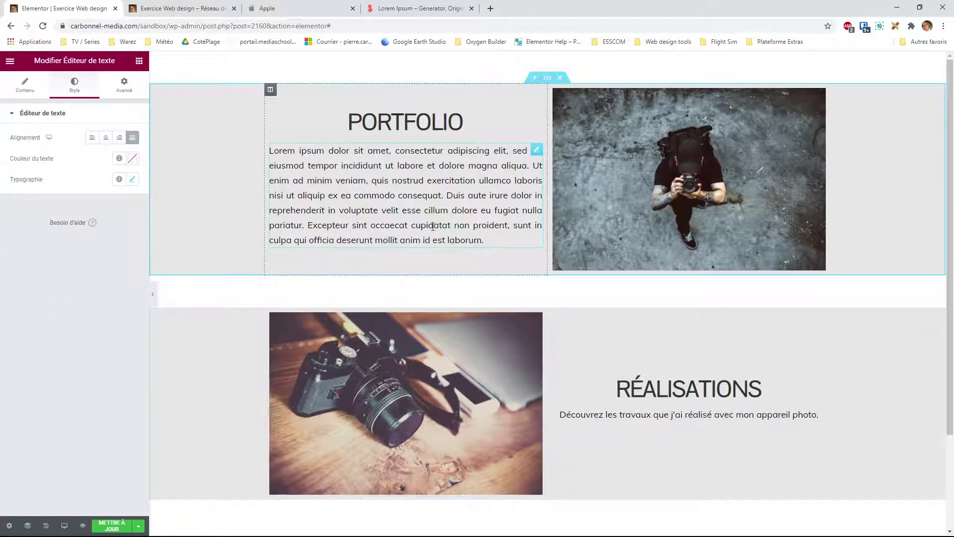
- Duplicate the Lorem ipsum text at the end of the PORTFOLIO paragraph's source text to double its length
left_click(406, 206)
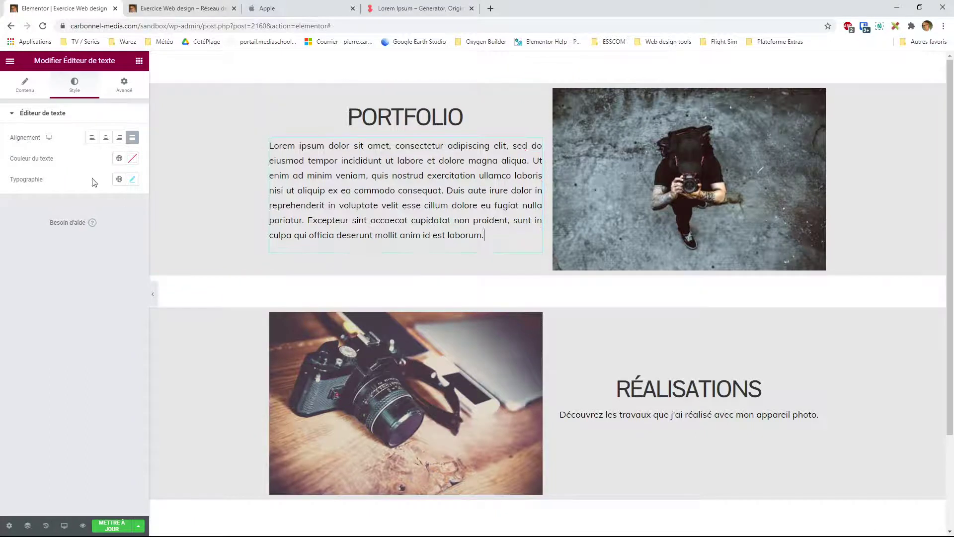
left_click(25, 86)
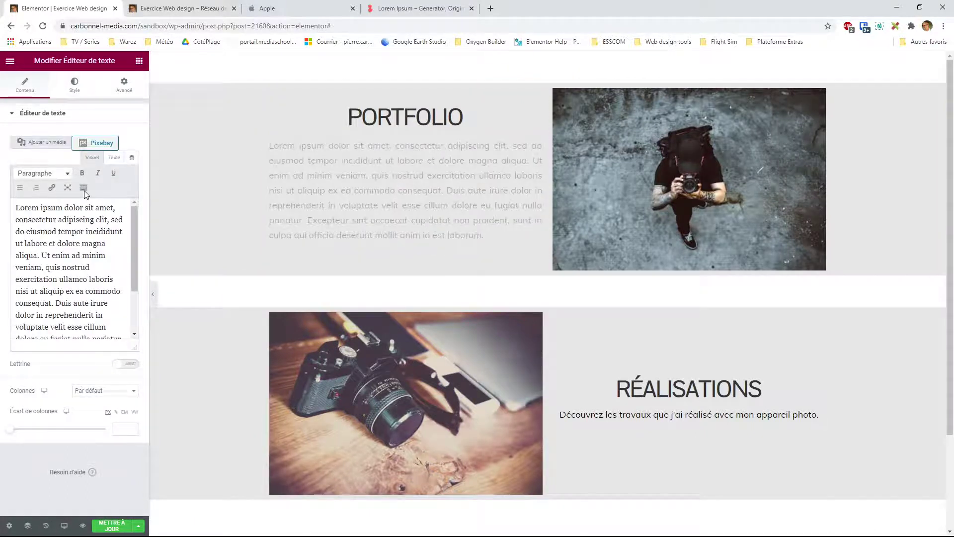
left_click(114, 157)
triple_click(86, 253)
key("ctrl+c")
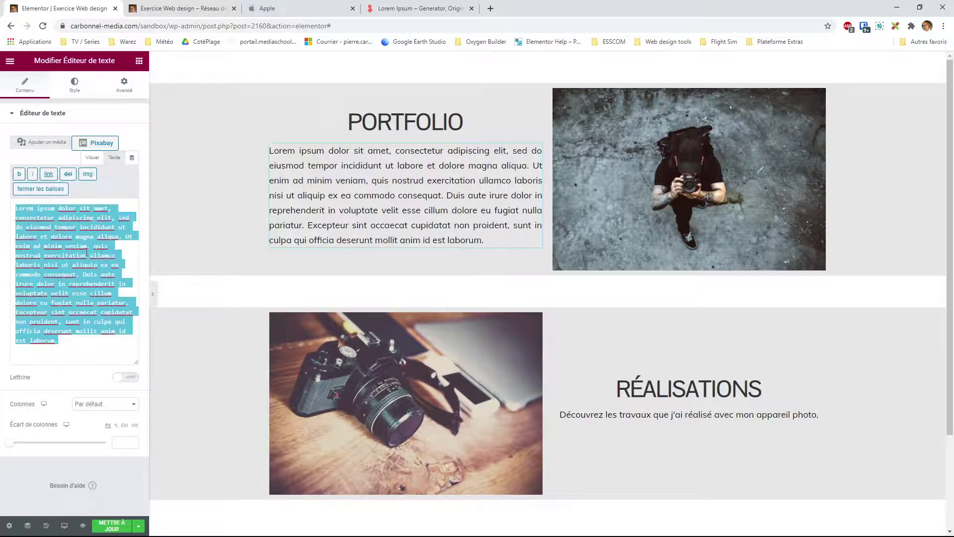
left_click(71, 284)
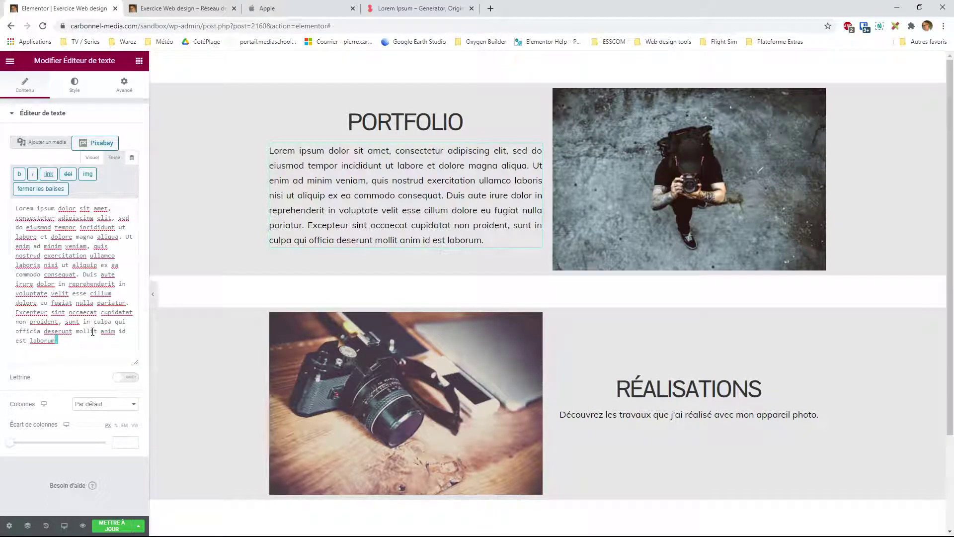
key("ctrl+v")
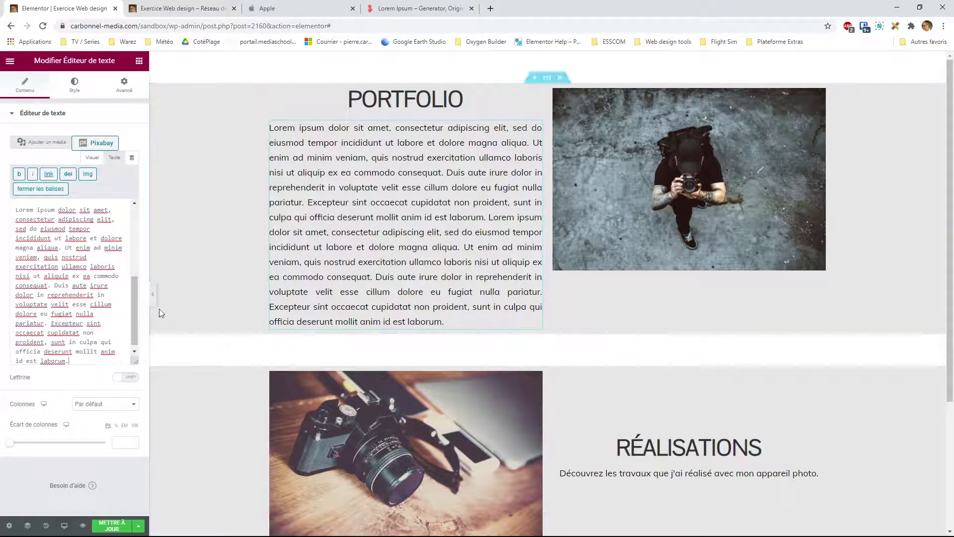
- Update the page and reload its preview to show the longer PORTFOLIO text
left_click(117, 526)
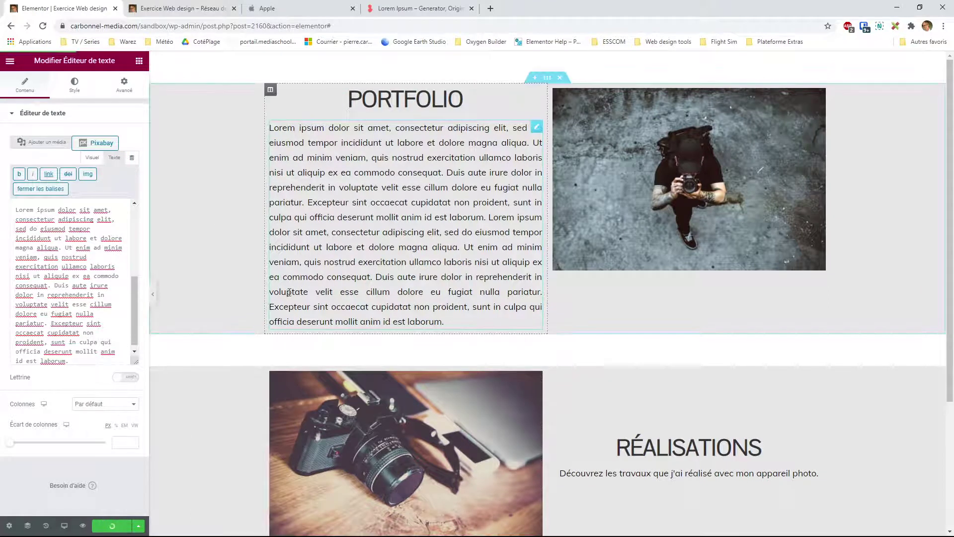
left_click(188, 11)
key("F5")
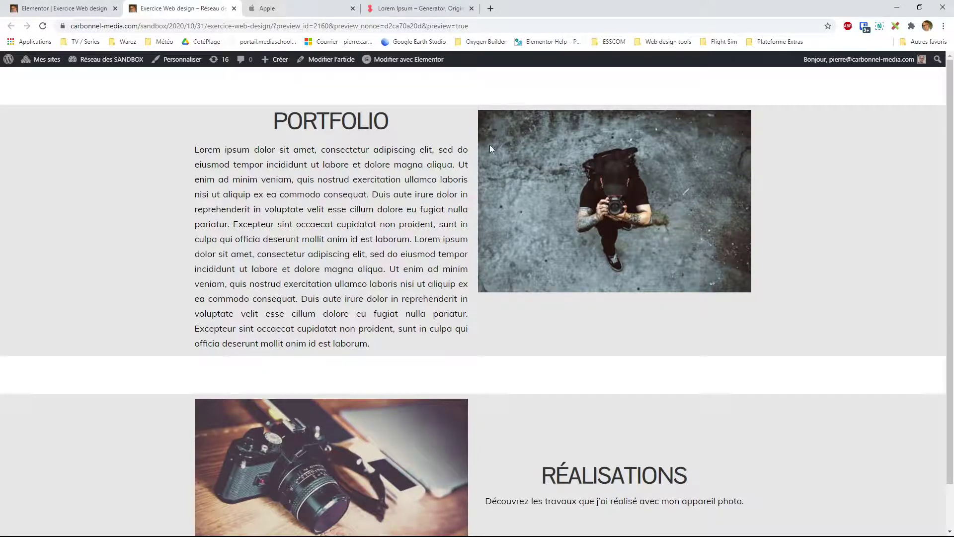
- Try the Milieu and Bas vertical alignments on the PORTFOLIO photo column in the editor, and restore Par défaut
left_click(102, 10)
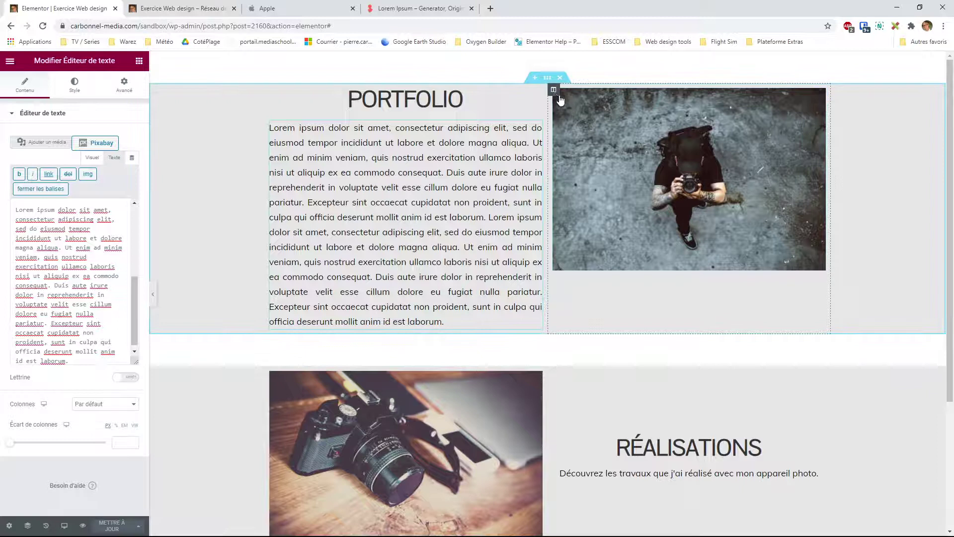
left_click(554, 91)
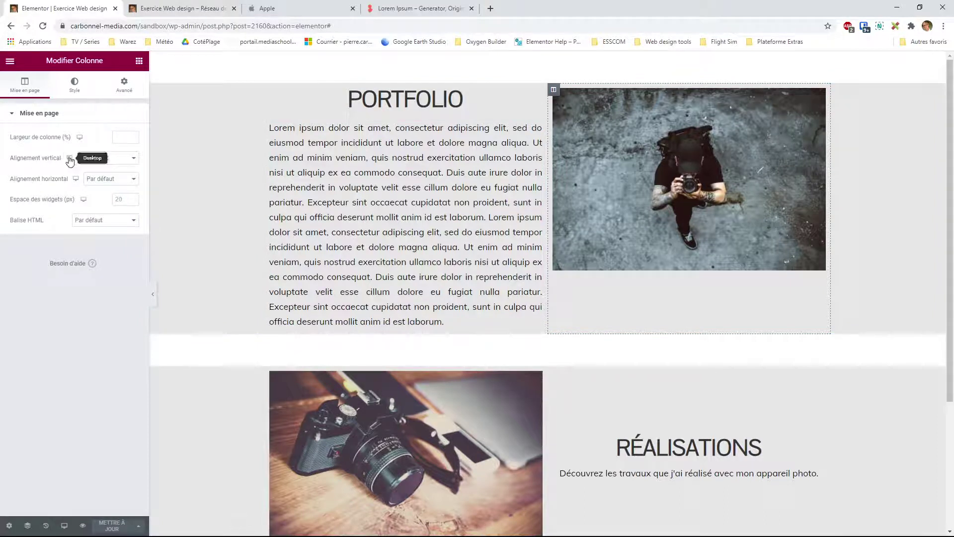
left_click(114, 182)
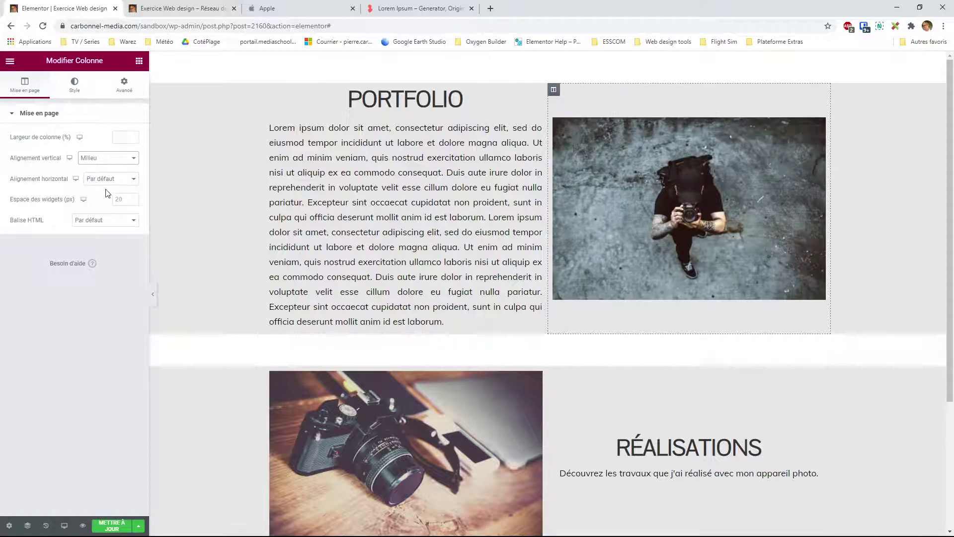
key("Down")
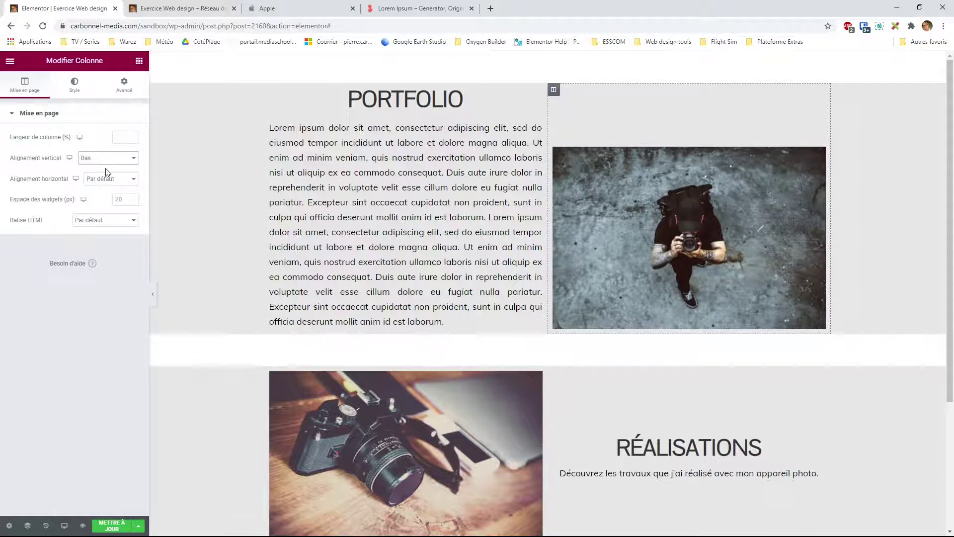
left_click(105, 168)
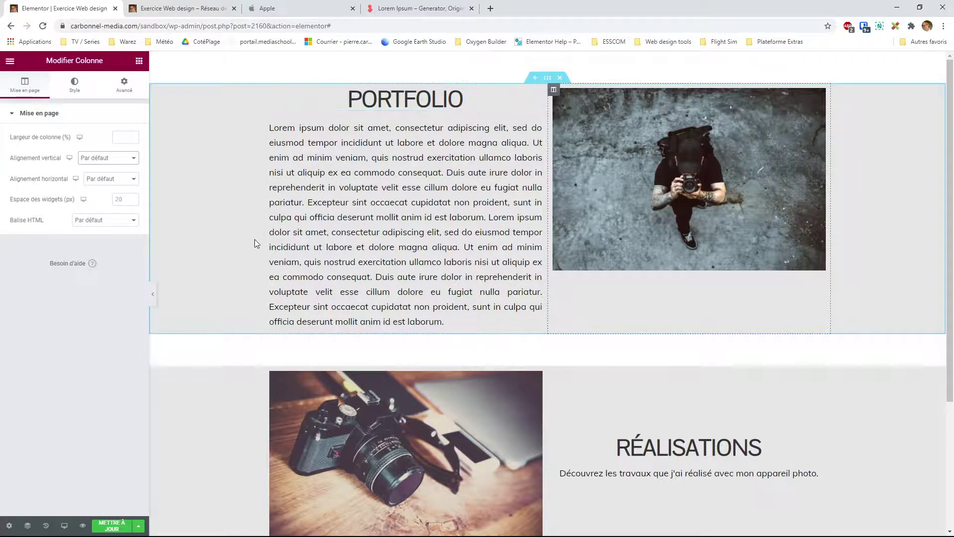
- Give the PORTFOLIO section the Hauteur min height type with a minimum of about 735 px, and set its column position to Etirée
left_click(547, 78)
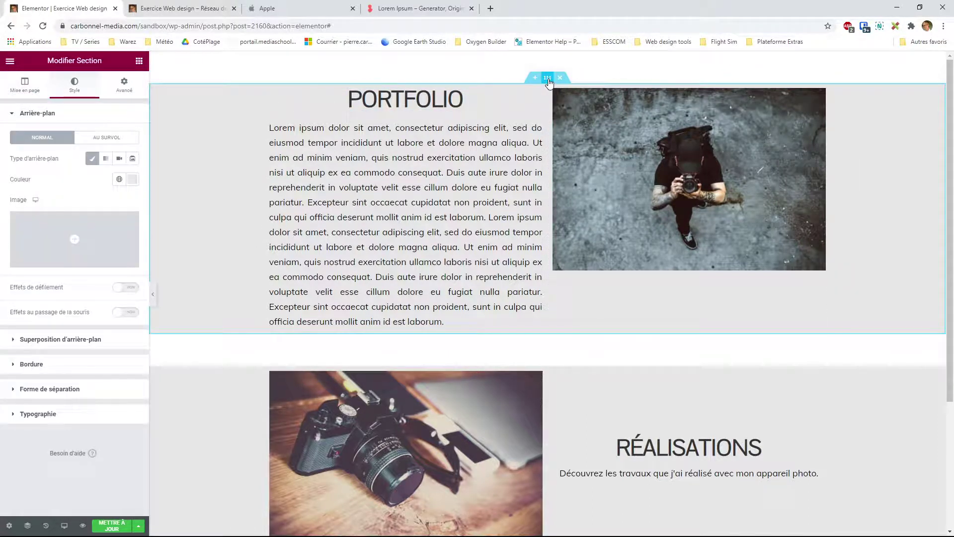
left_click(25, 85)
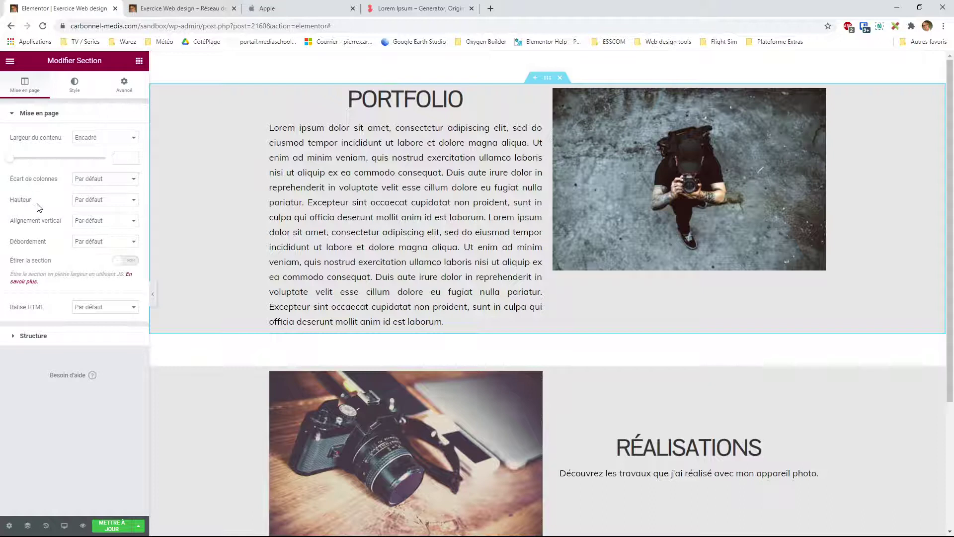
left_click_drag(34, 204, 15, 205)
left_click(39, 204)
left_click(105, 231)
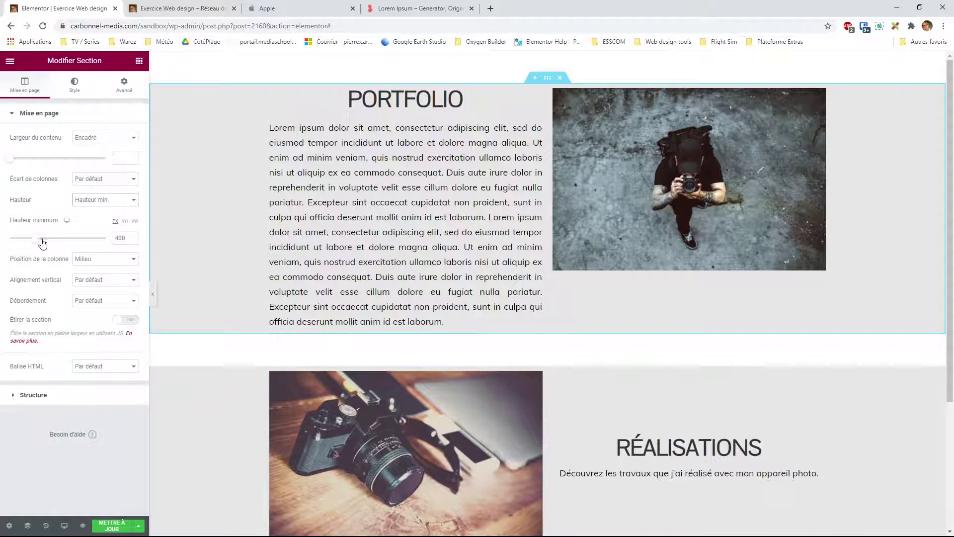
mouse_move(43, 243)
left_mouse_down()
mouse_move(63, 241)
mouse_move(49, 241)
left_mouse_up()
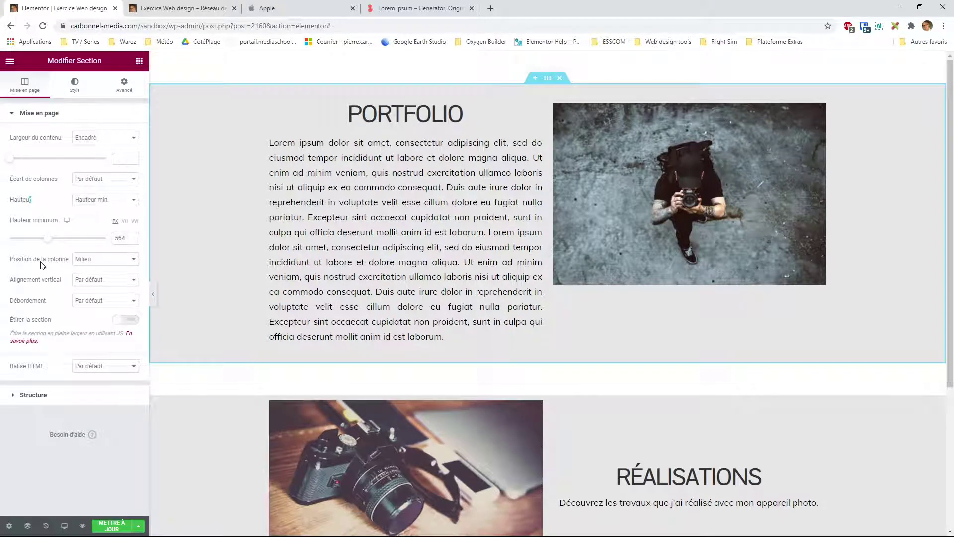
left_click(91, 272)
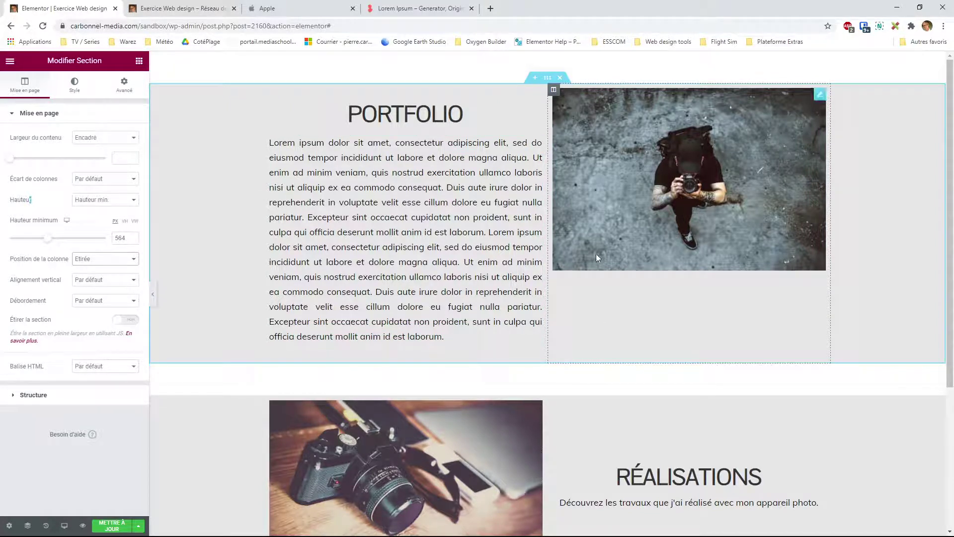
mouse_move(54, 246)
left_mouse_down()
mouse_move(42, 242)
mouse_move(61, 242)
left_mouse_up()
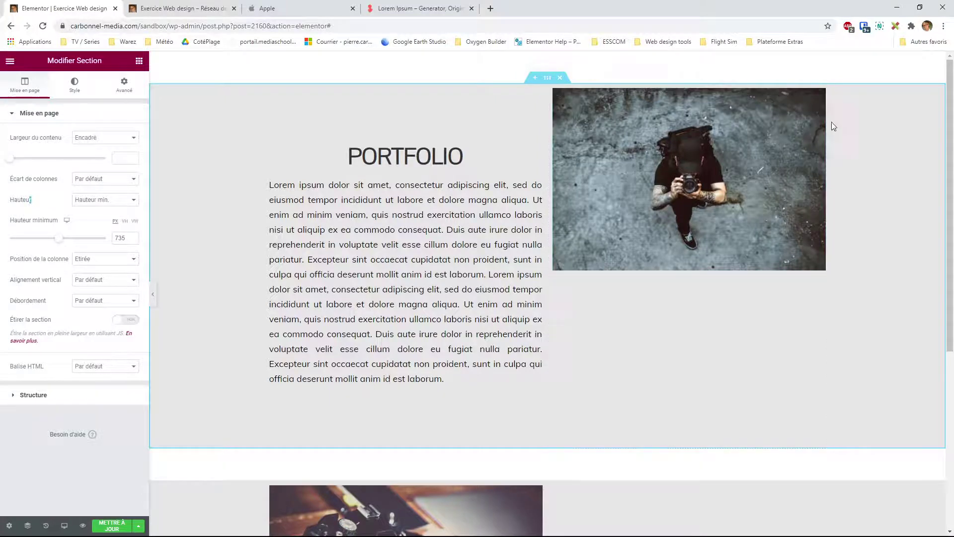
- Try maximum widths of 120 and 140 on the PORTFOLIO photo, and bring it back to 100
left_click(681, 176)
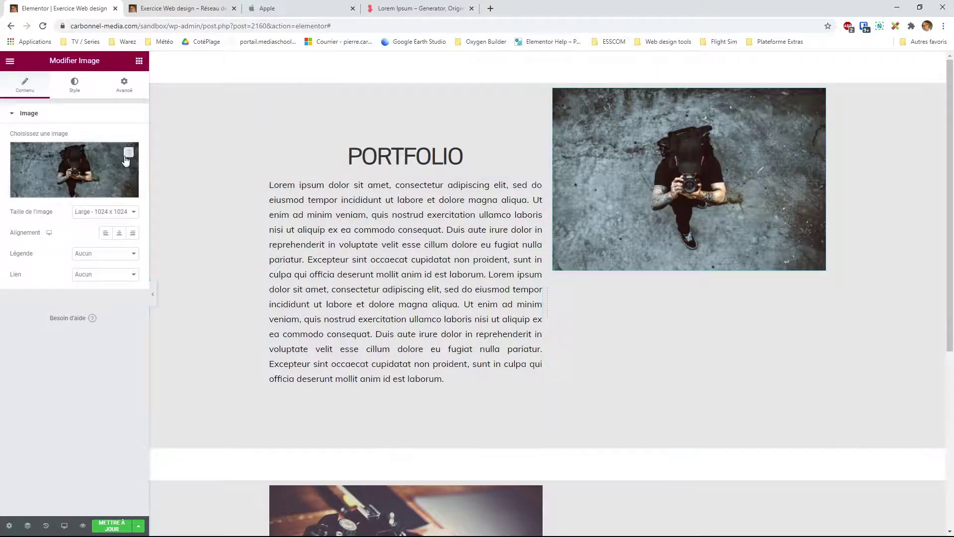
left_click(75, 85)
left_click_drag(9, 197, 107, 196)
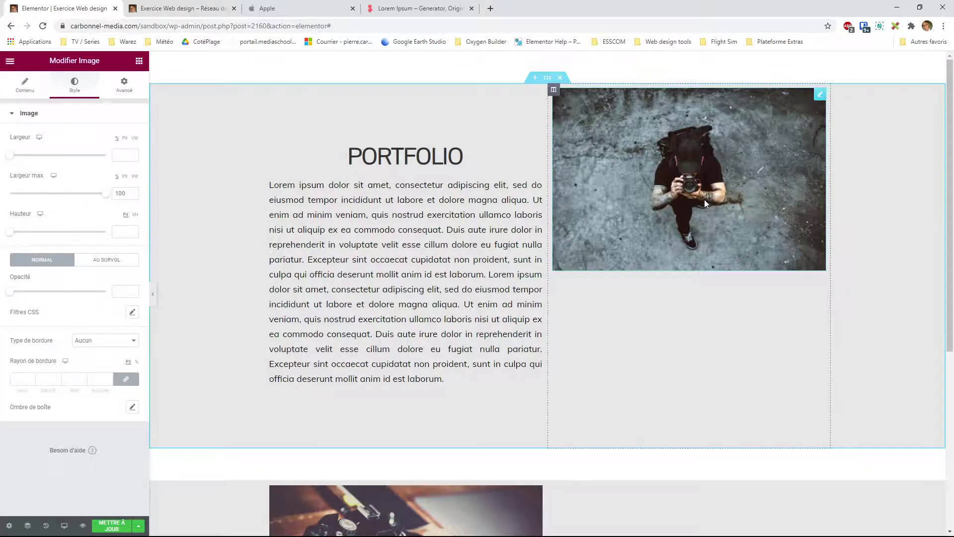
double_click(128, 193)
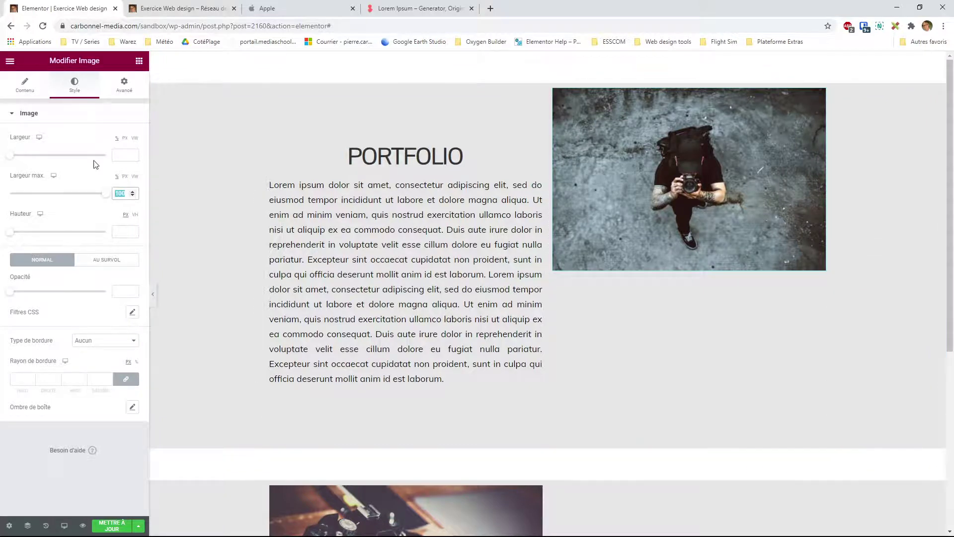
type("120")
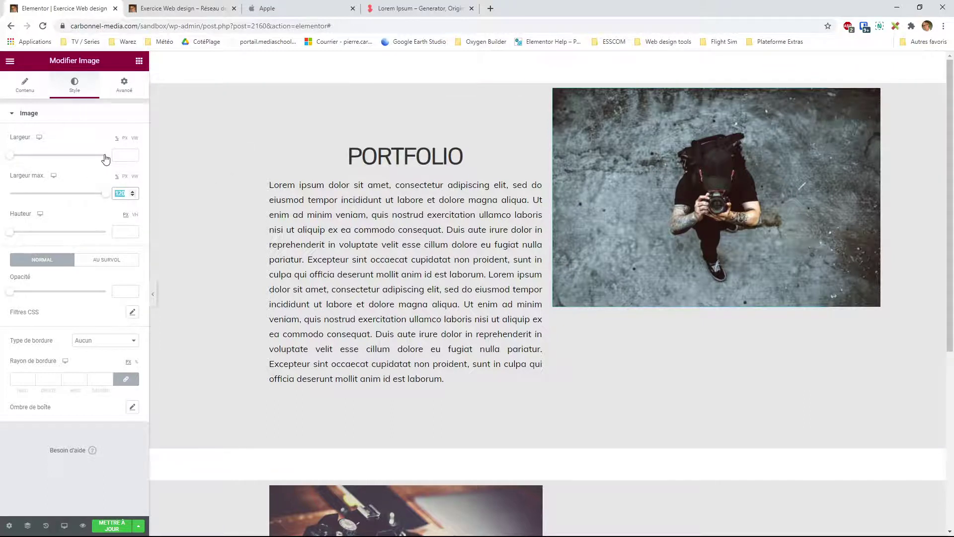
type("140")
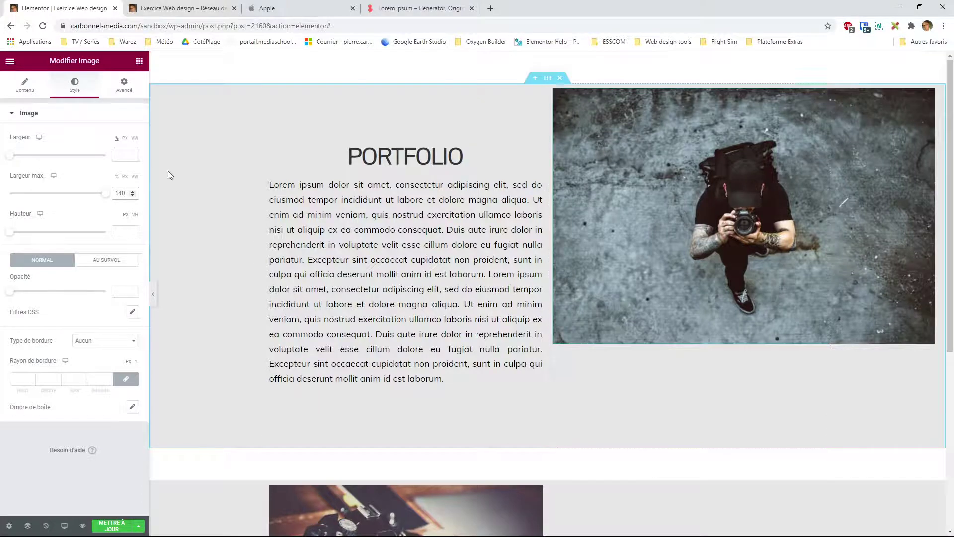
mouse_move(107, 198)
left_mouse_down()
mouse_move(79, 195)
mouse_move(109, 195)
left_mouse_up()
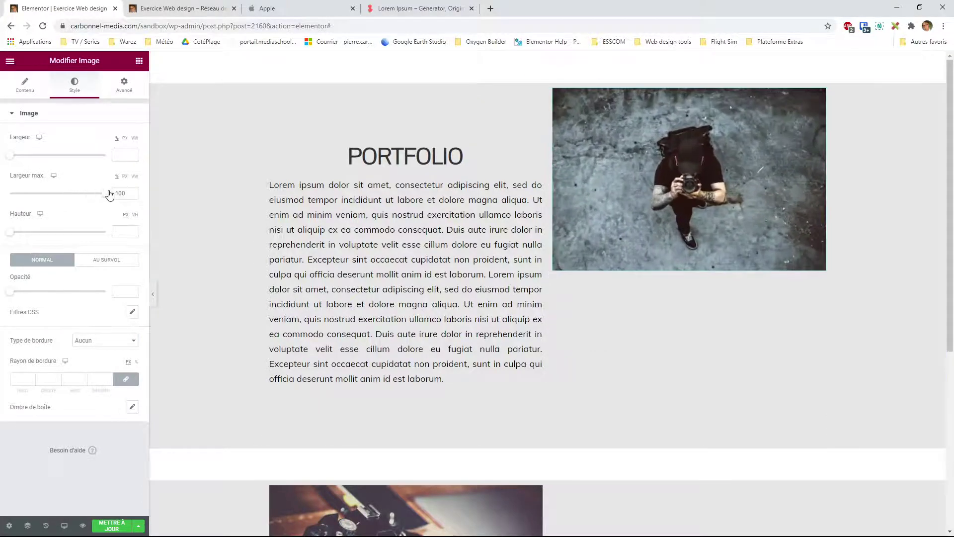
- Switch to the Apple page and narrow the browser window to examine how its two-column photo blocks adapt
left_click(316, 14)
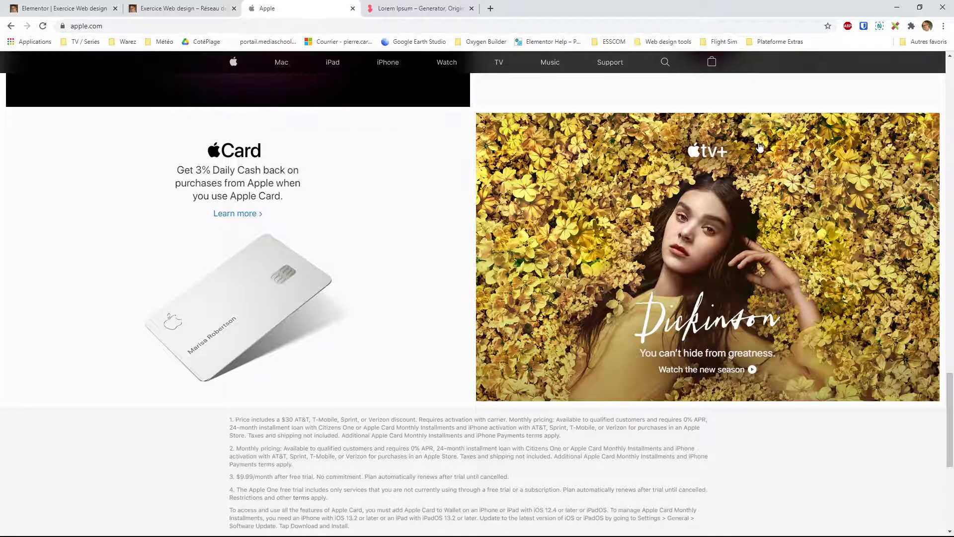
double_click(770, 15)
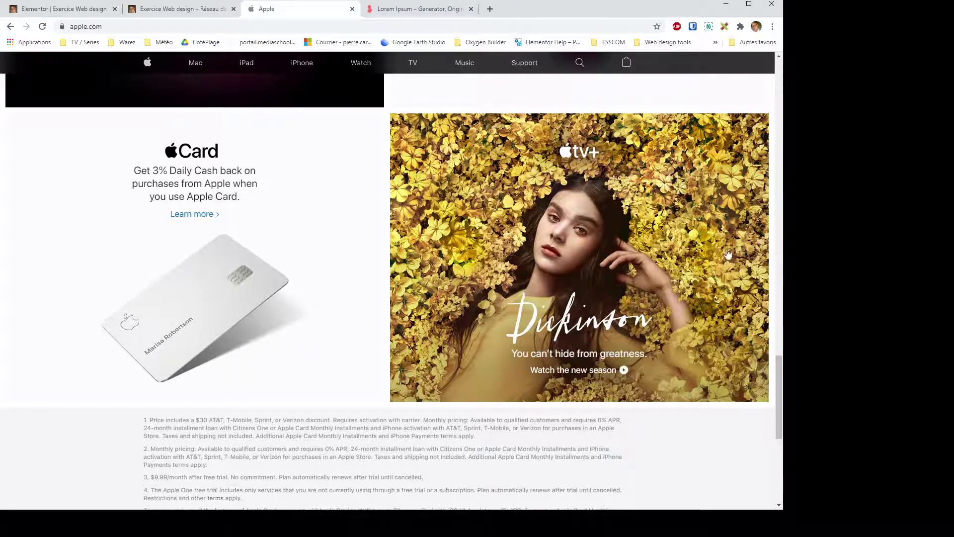
left_click_drag(781, 239, 736, 258)
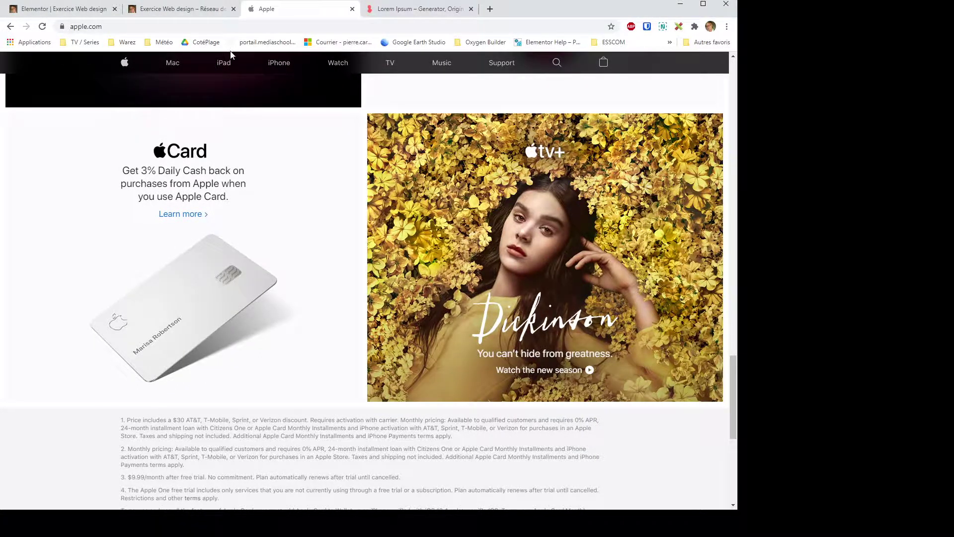
- Resize the browser window on the exercise page preview and compare its photo scaling with the Apple page's
left_click(199, 12)
left_click(704, 5)
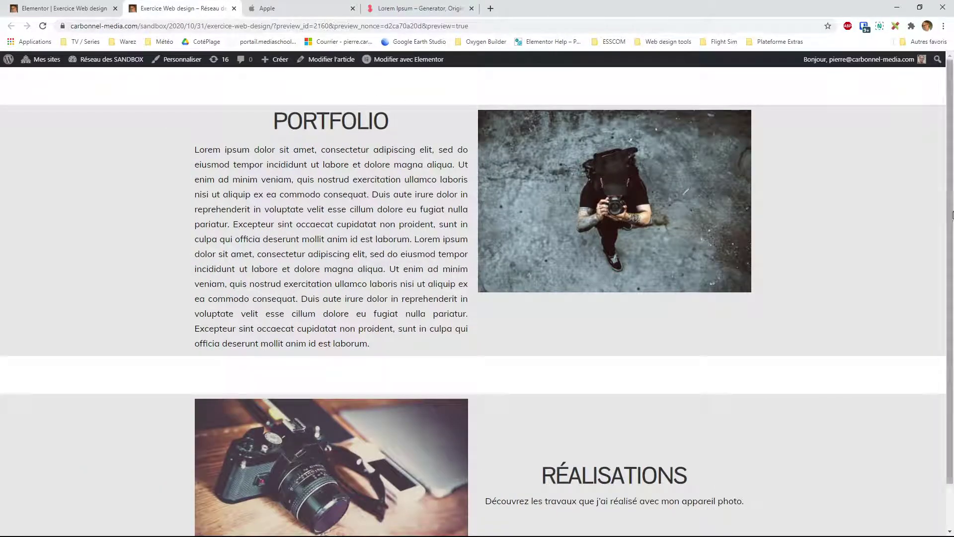
double_click(821, 11)
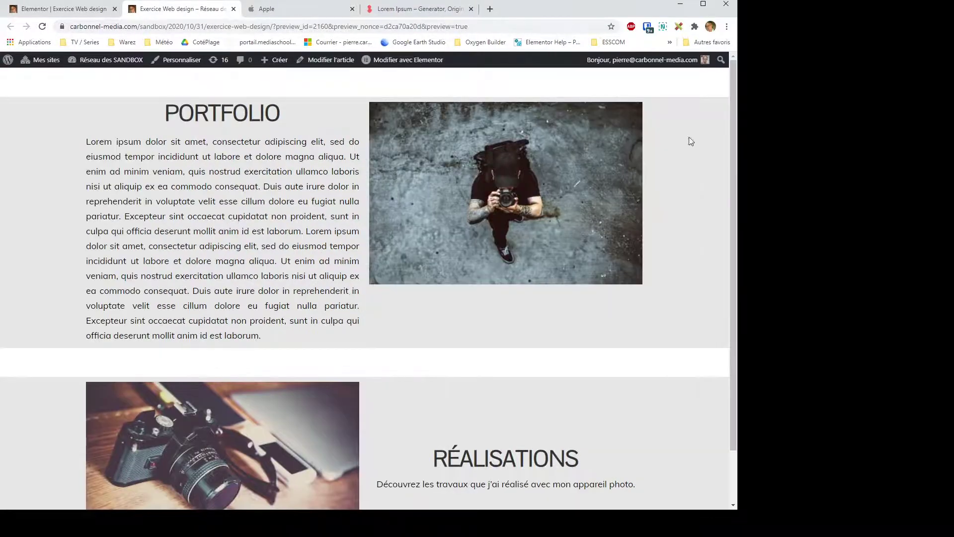
left_click_drag(737, 165, 630, 166)
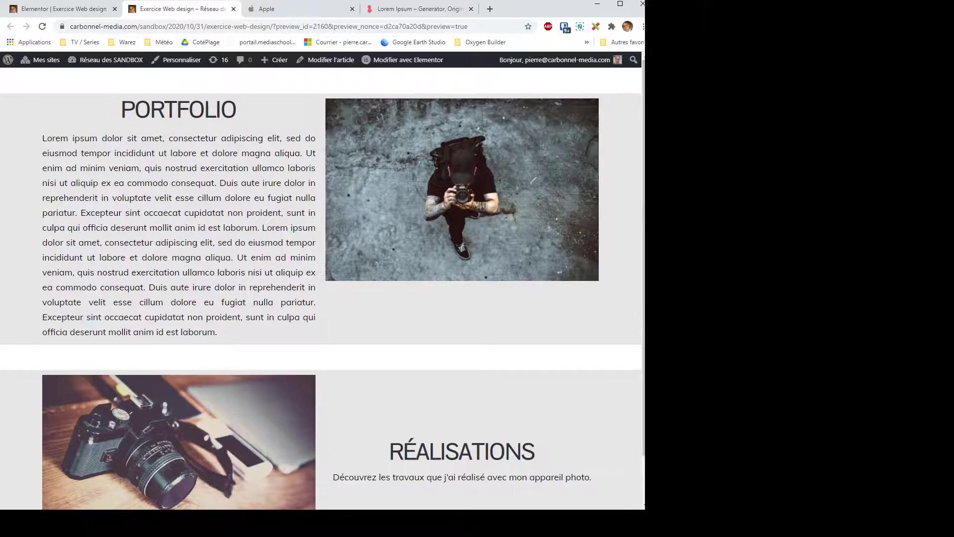
left_click(338, 9)
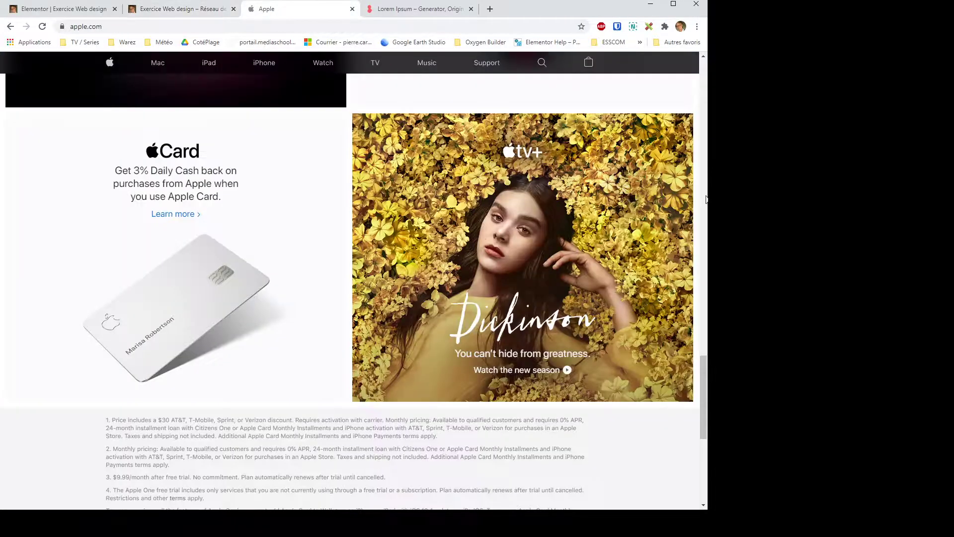
left_click_drag(706, 196, 744, 196)
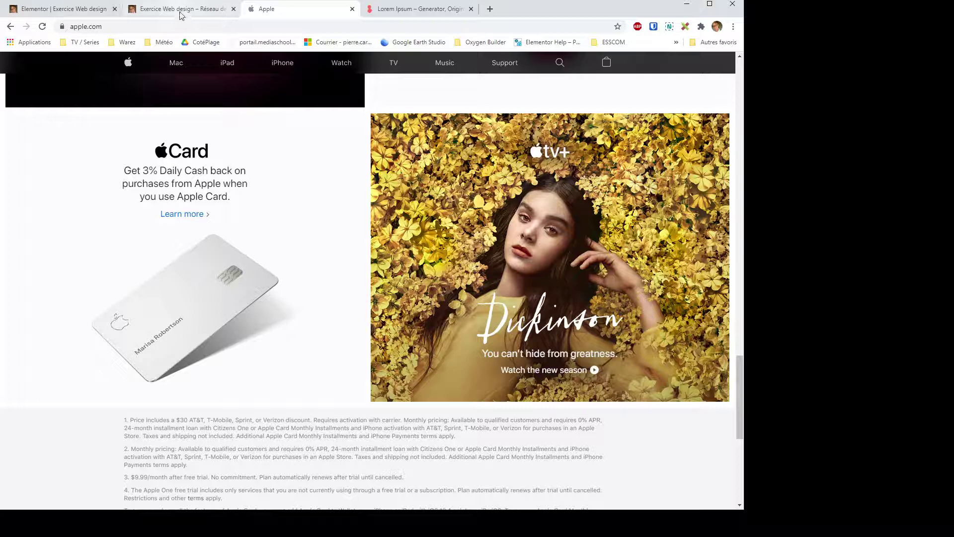
- Return to the Elementor editor and delete the photo widget from the PORTFOLIO section
left_click(80, 10)
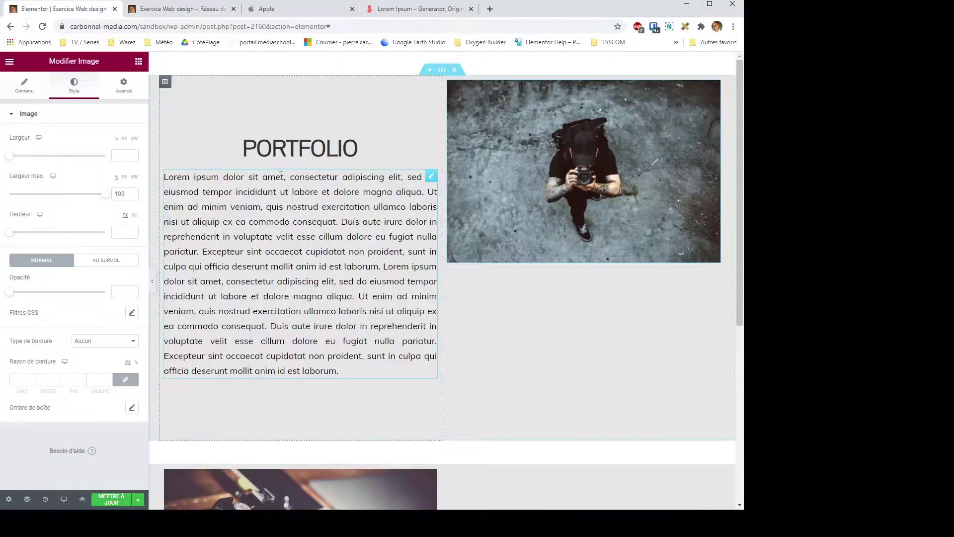
right_click(559, 182)
left_click(592, 324)
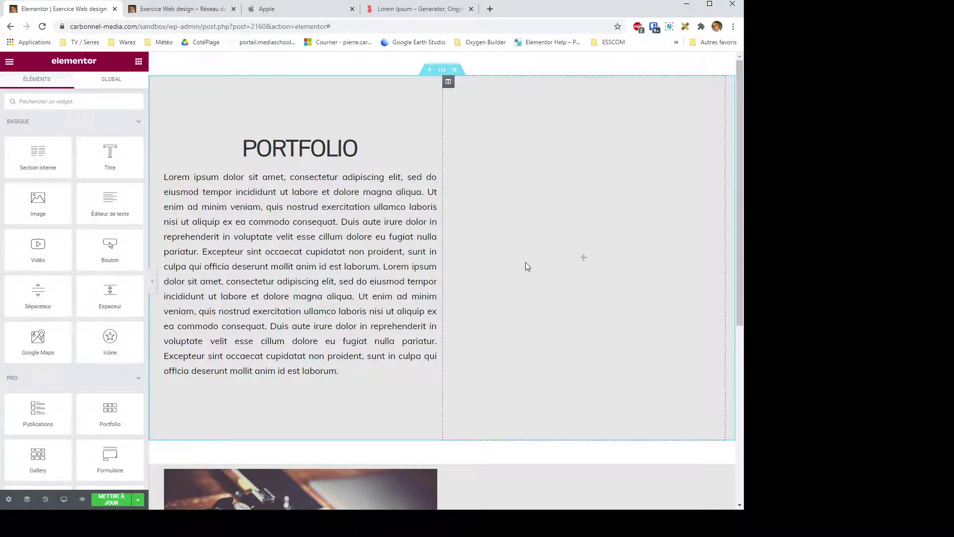
- Set the overhead photographer photo from the media library as the empty PORTFOLIO column's classic background image, and maximize the browser window
left_click(448, 83)
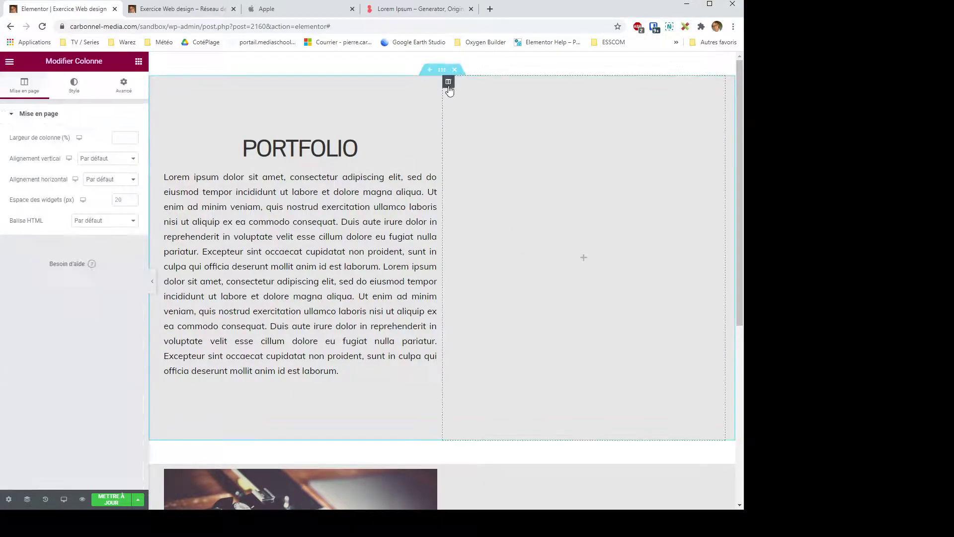
left_click(74, 84)
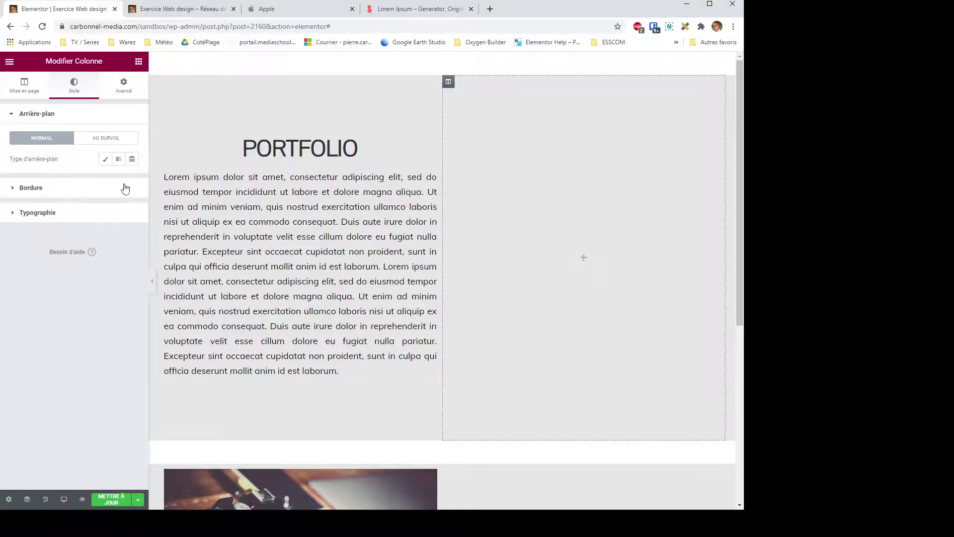
left_click(105, 161)
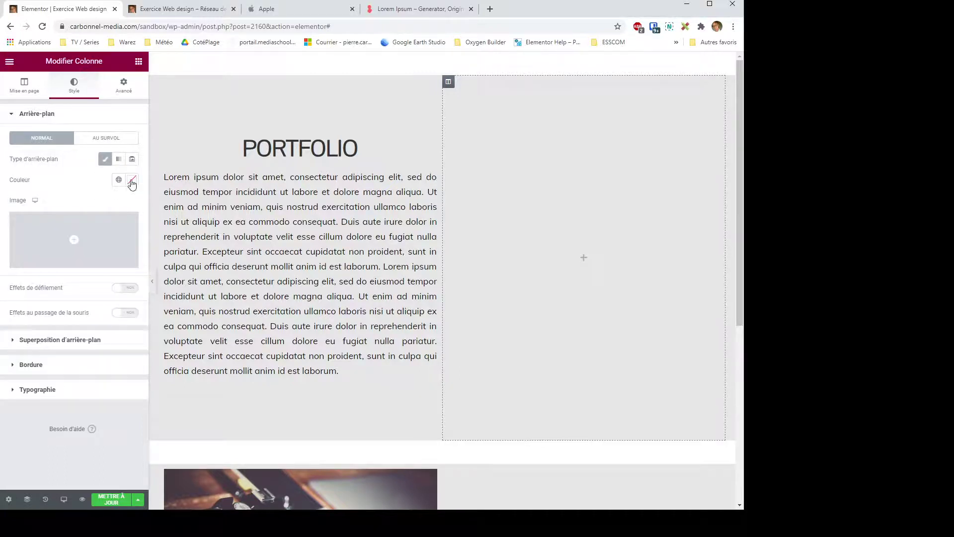
left_click(122, 231)
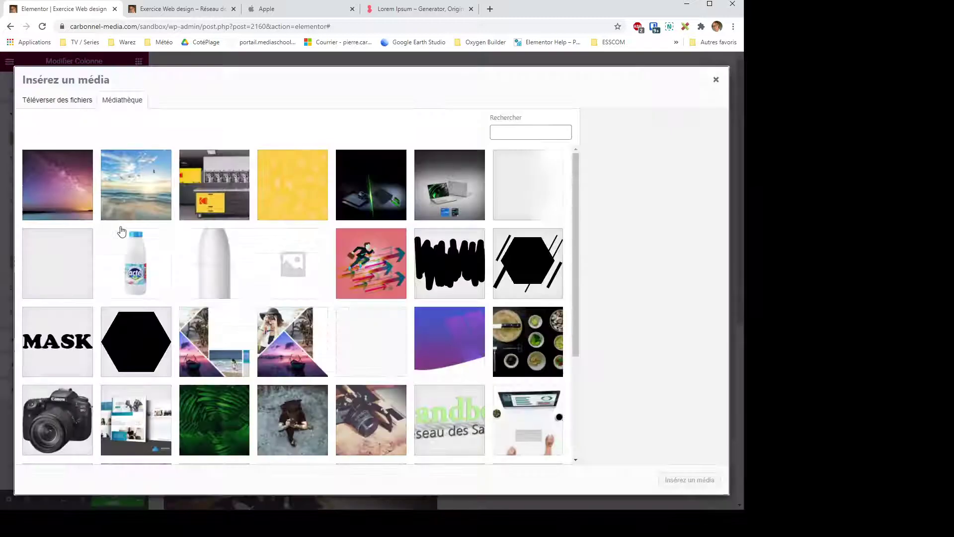
left_click(292, 410)
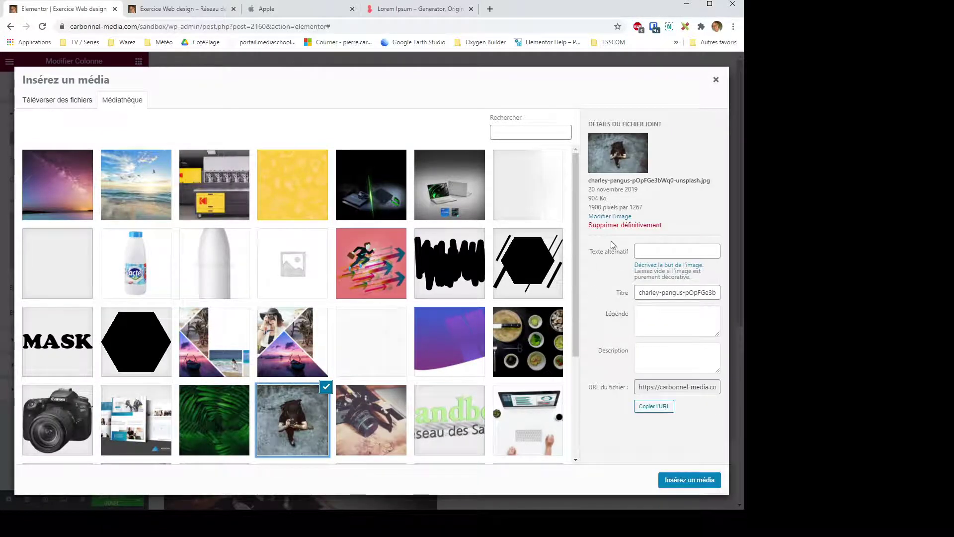
left_click_drag(646, 208, 591, 207)
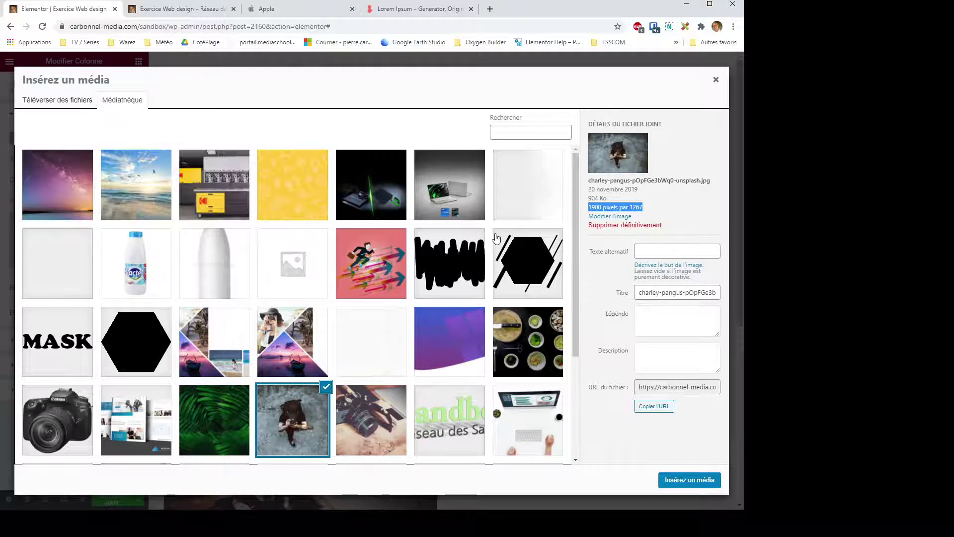
left_click(687, 480)
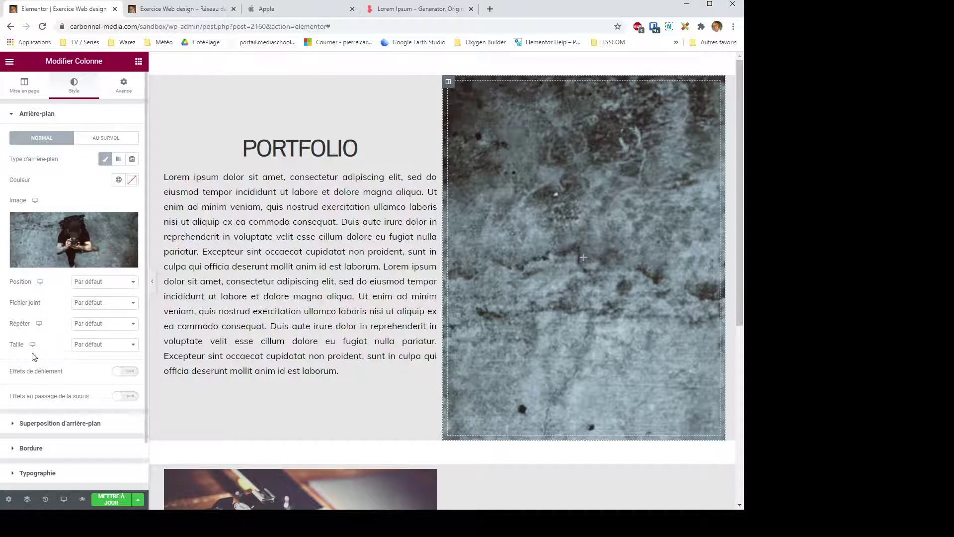
left_click(711, 5)
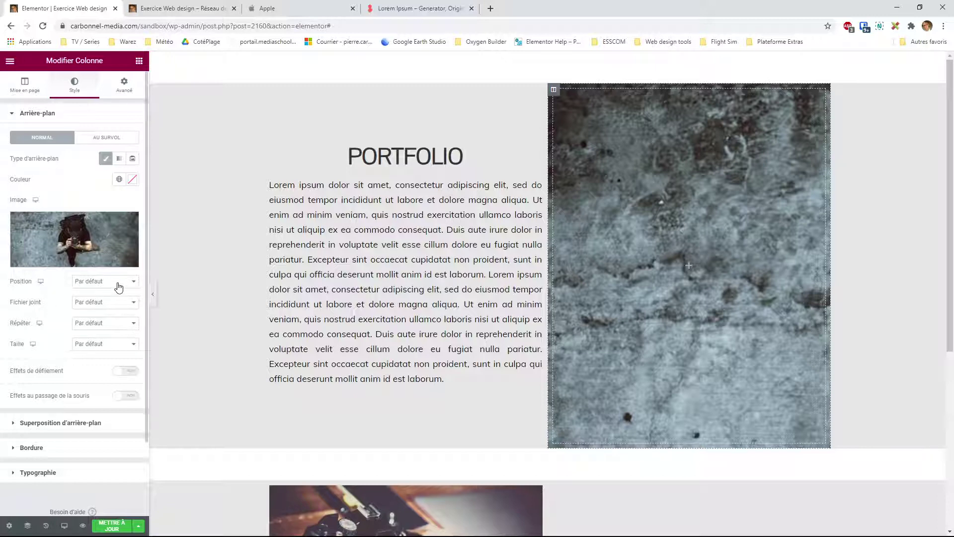
- Try the Centre centré and Centre gauche positions on the column's background image, and return to Centre centré
mouse_move(74, 253)
left_click(106, 305)
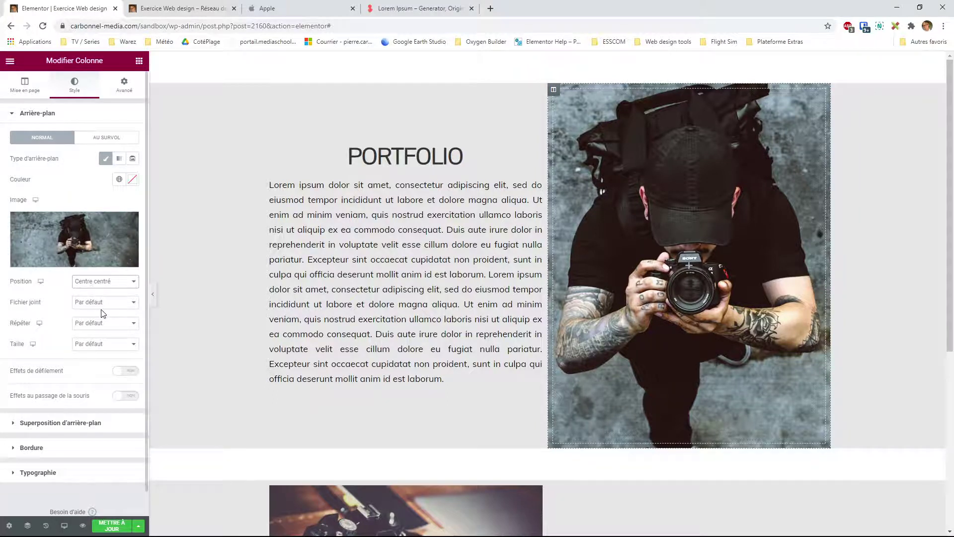
key("Down")
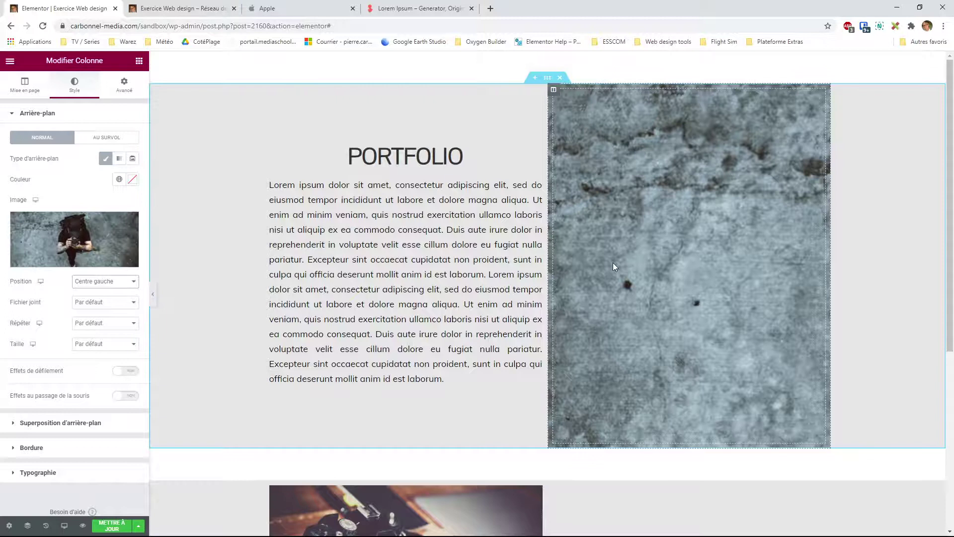
left_click(115, 301)
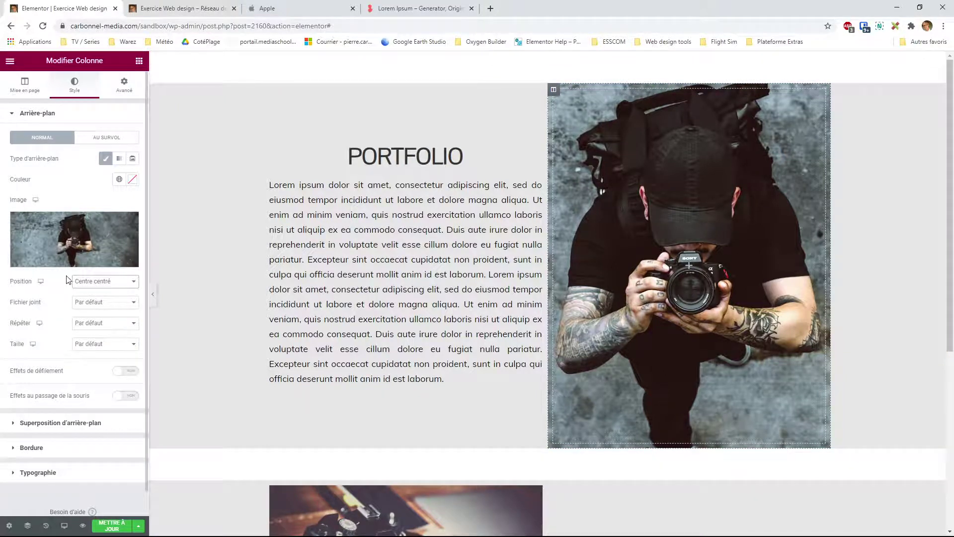
- Set the background image's position to Personnaliser, with Position X at about -654 px and Position Y at about -215 px
left_click(108, 374)
left_click_drag(58, 320, 30, 323)
left_click_drag(59, 363, 46, 359)
left_click_drag(29, 322, 19, 326)
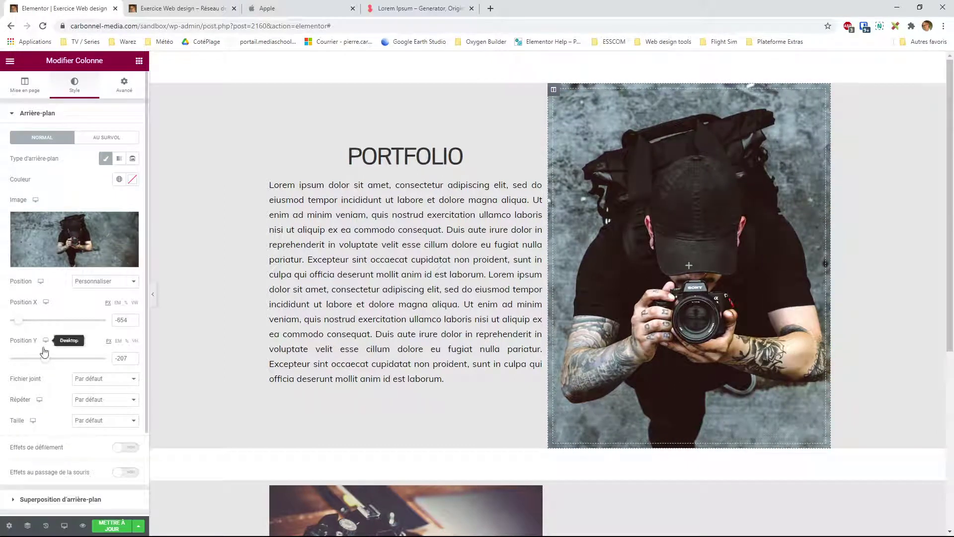
left_click_drag(43, 364, 43, 364)
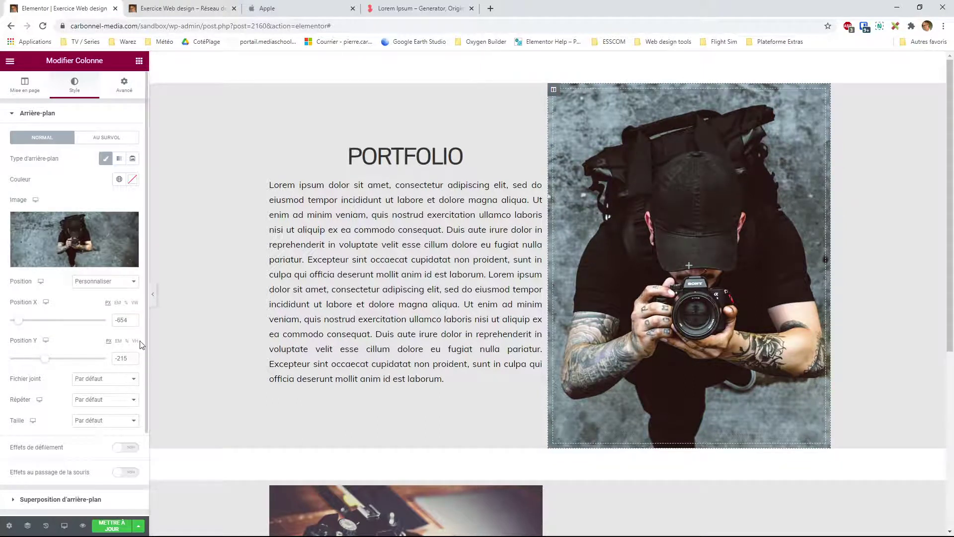
- Try the background image's Centre centré position, and return to Personnaliser with Position X at -20 %
left_click(124, 306)
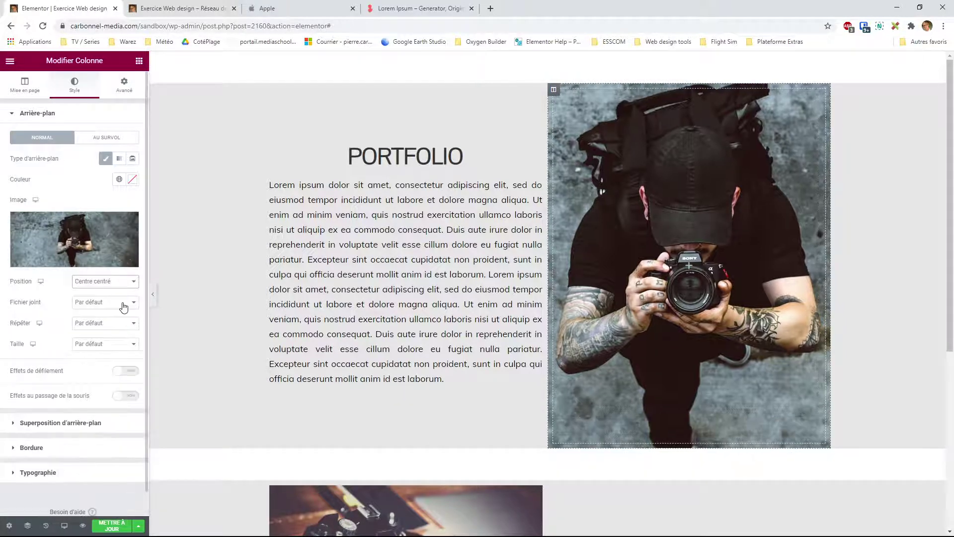
mouse_move(89, 237)
left_click(109, 282)
left_click(116, 376)
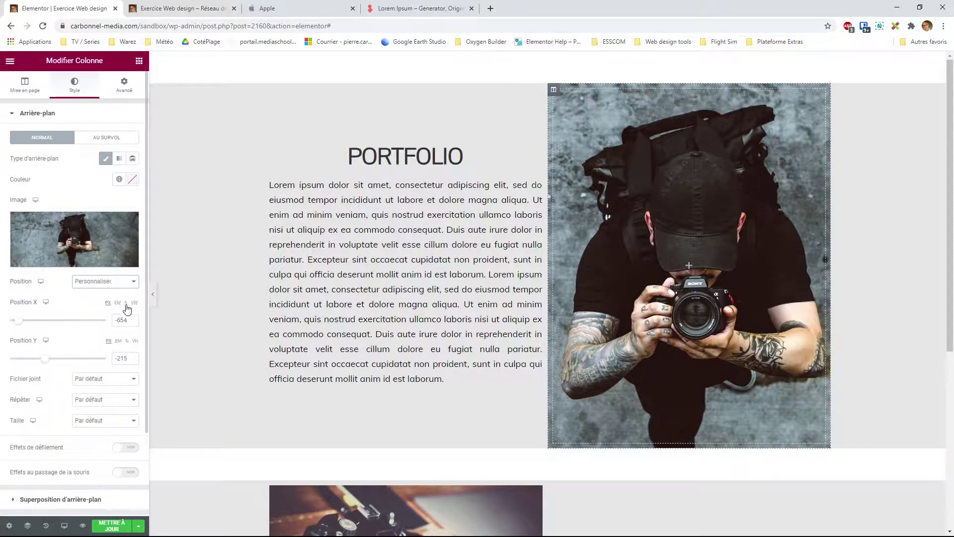
left_click(126, 303)
left_click_drag(60, 324, 52, 326)
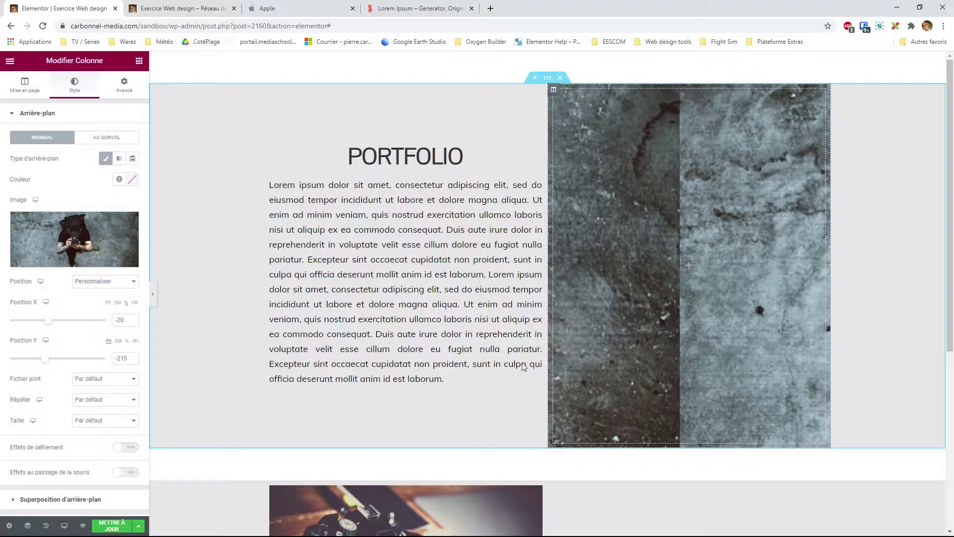
- Set the PORTFOLIO column's background image to Non-répété and its position to Centre centré
left_click_drag(29, 402, 14, 401)
left_click(117, 404)
left_click(118, 424)
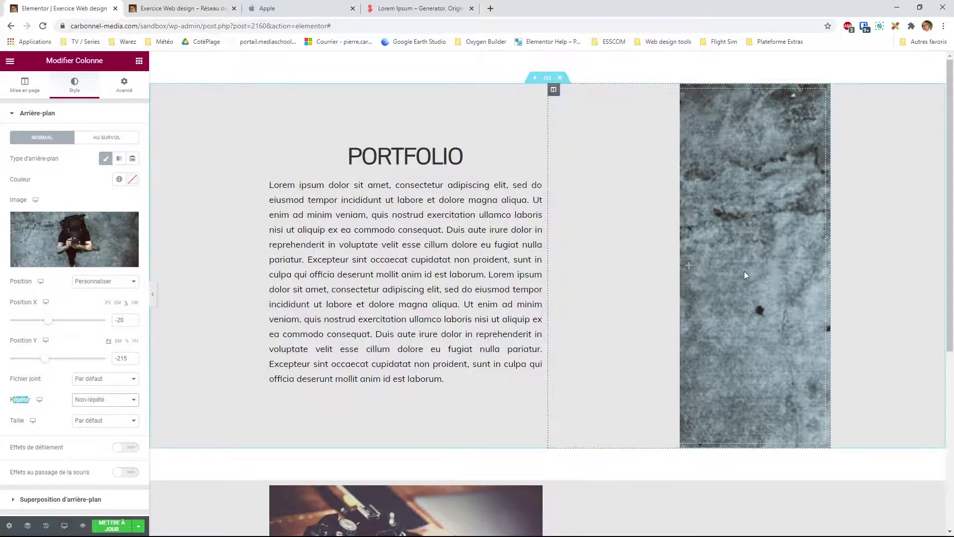
left_click(111, 281)
left_click(114, 304)
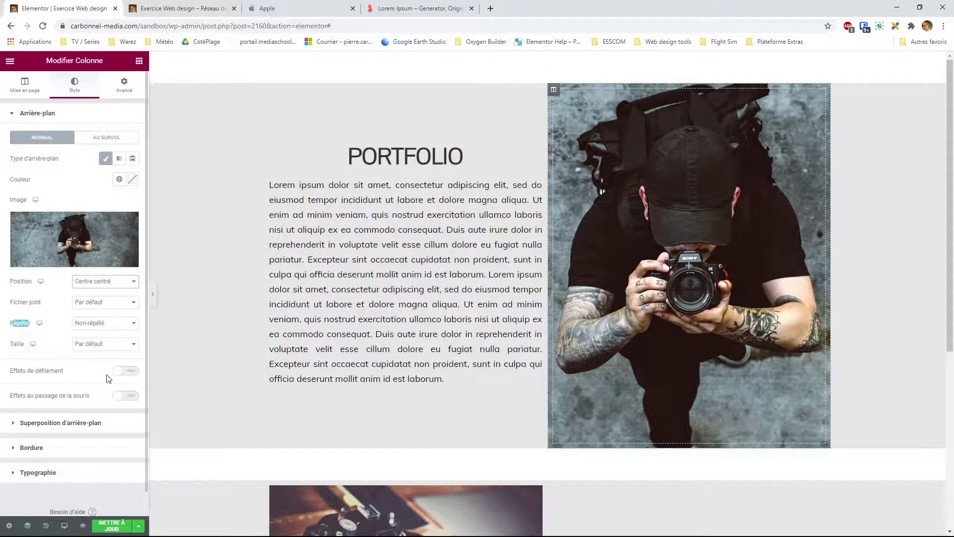
- Try the Contenir size on the PORTFOLIO column's background image, and set the size to Couvrir
left_click(47, 358)
left_click(122, 344)
left_click(124, 379)
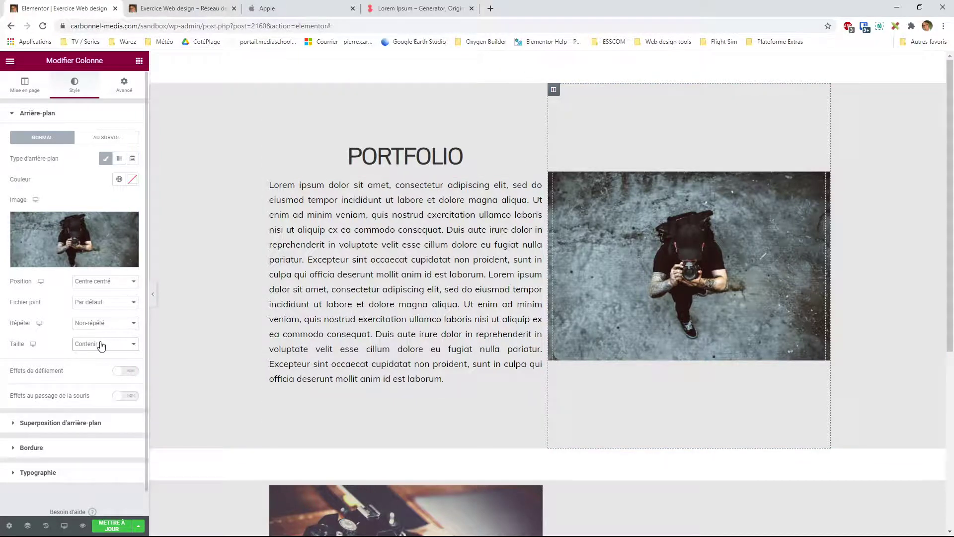
left_click(108, 372)
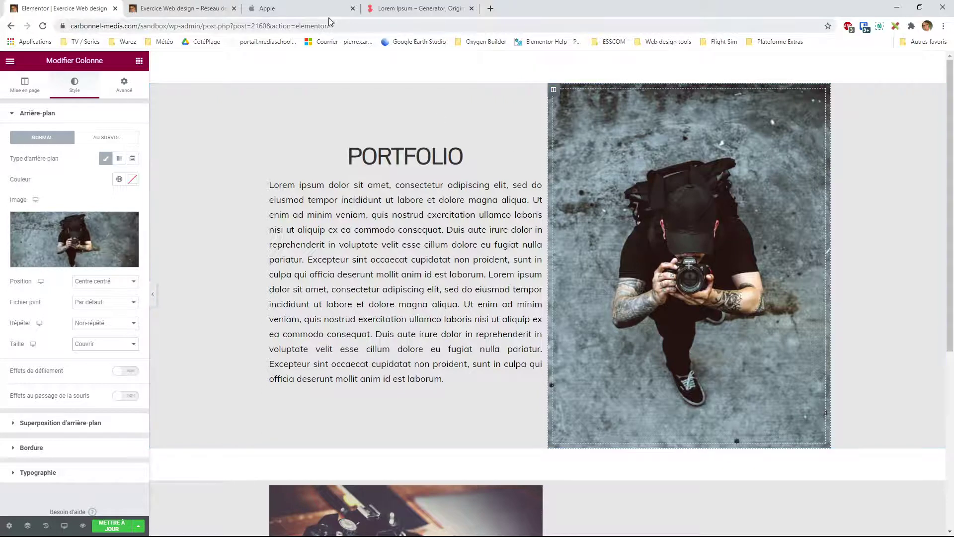
- Compare the Apple page's side-by-side tiles with the page preview, and return to the Elementor editor
left_click(312, 9)
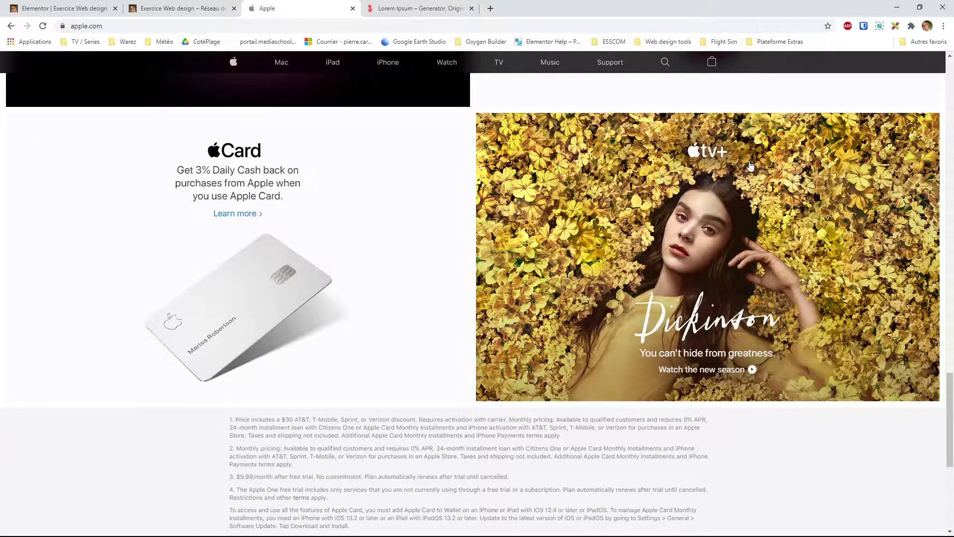
left_click(177, 9)
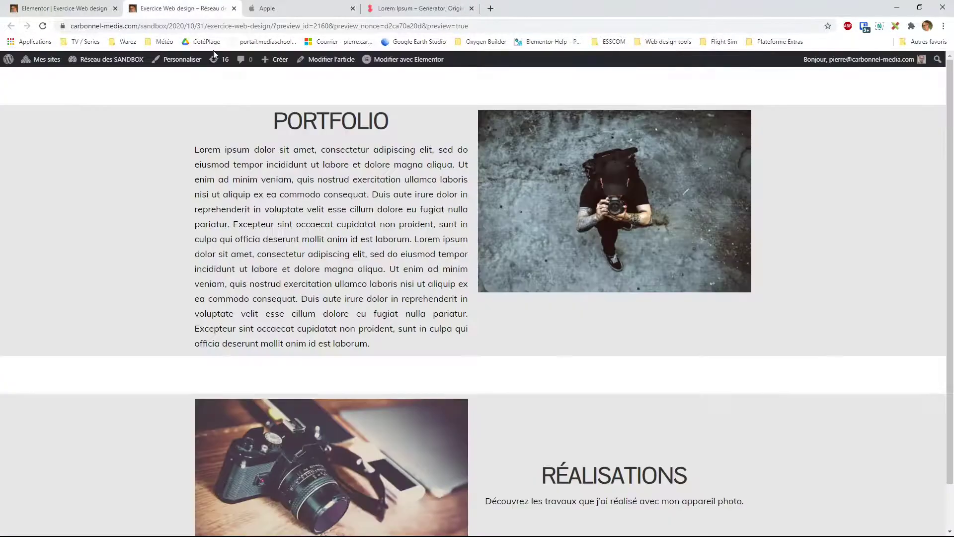
left_click(62, 9)
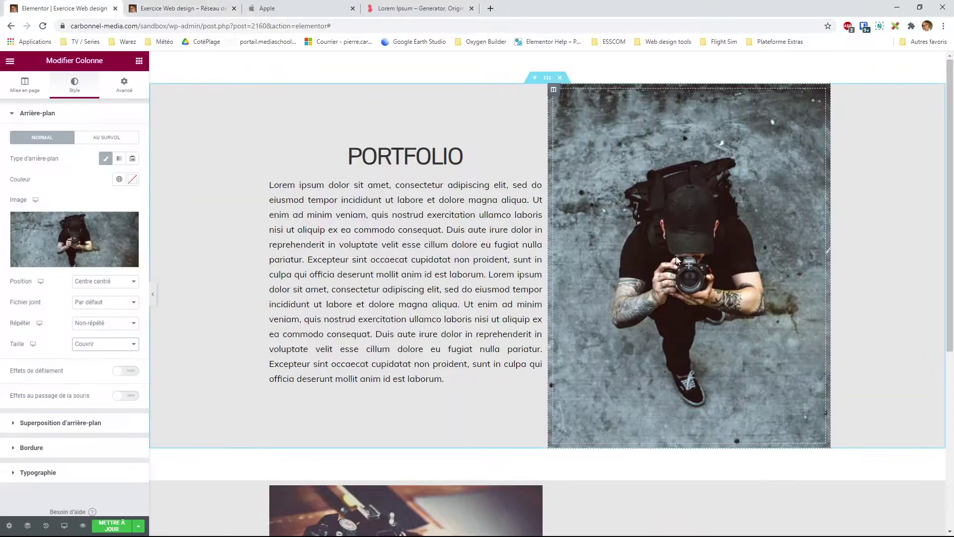
- Update the page and compare its preview with the Apple page in a narrower browser window
mouse_move(40, 244)
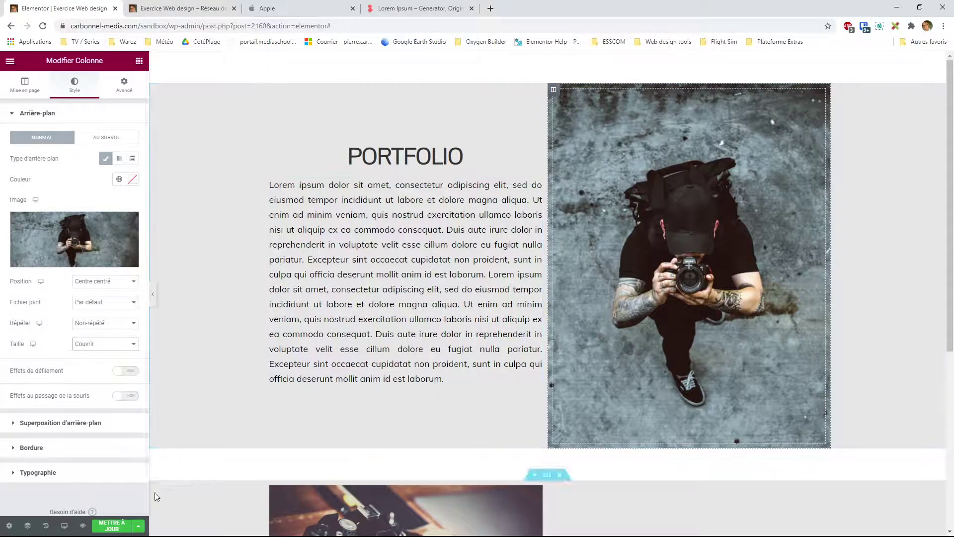
left_click(118, 525)
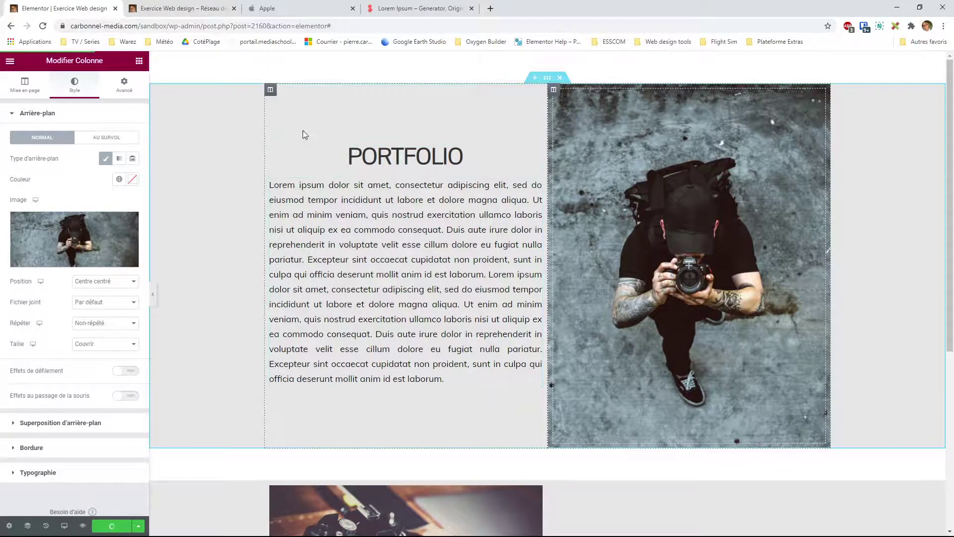
left_click(174, 11)
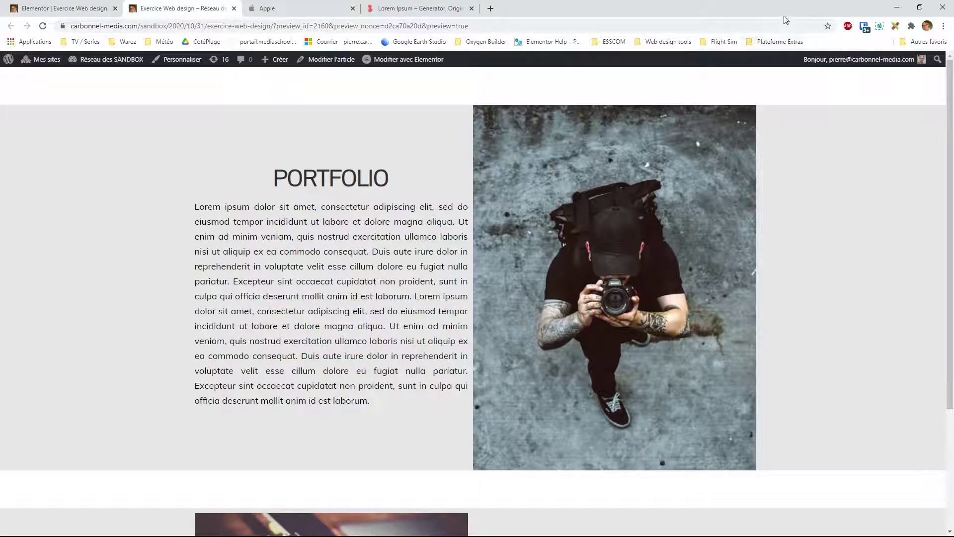
double_click(572, 14)
left_click_drag(742, 220, 732, 304)
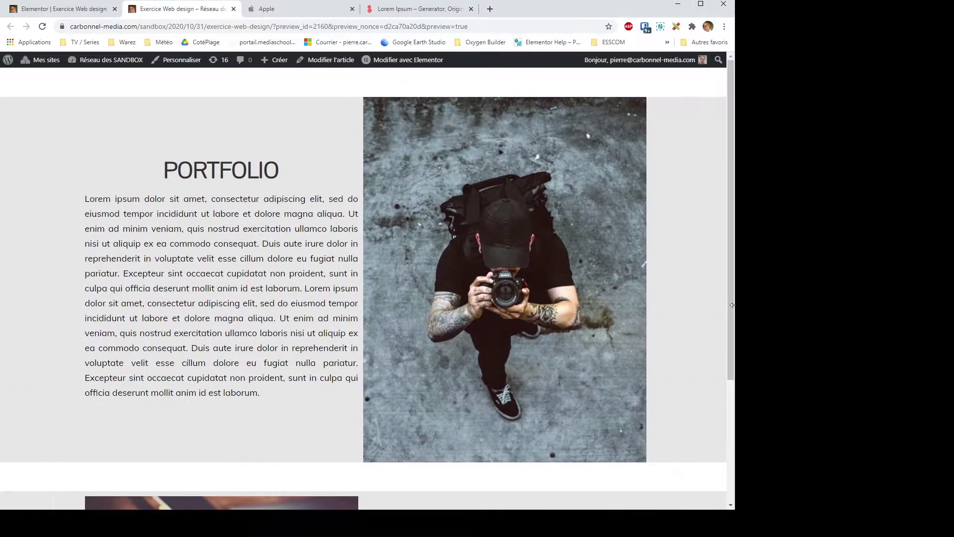
left_click(311, 9)
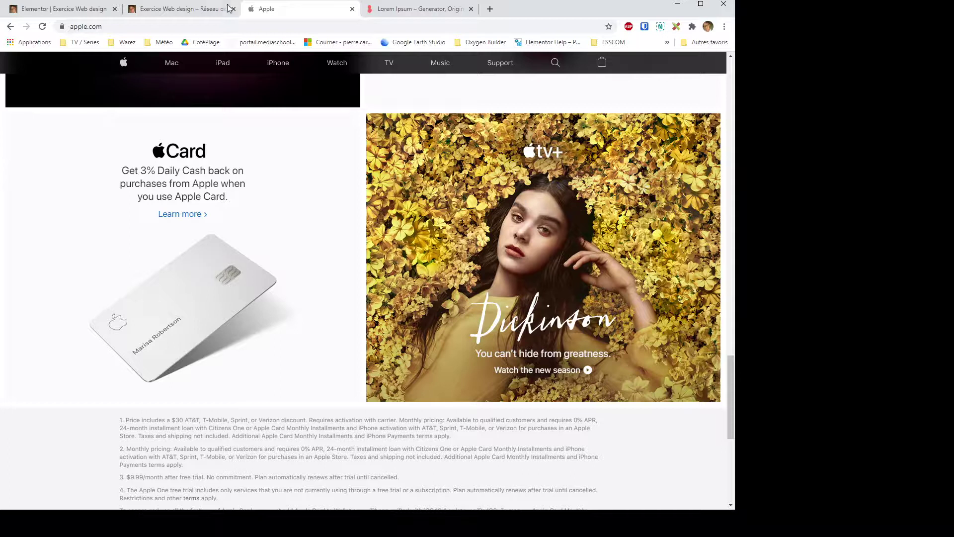
left_click(184, 8)
- Return to the Elementor editor and delete the camera photo widget from the RÉALISATIONS section
left_click(68, 9)
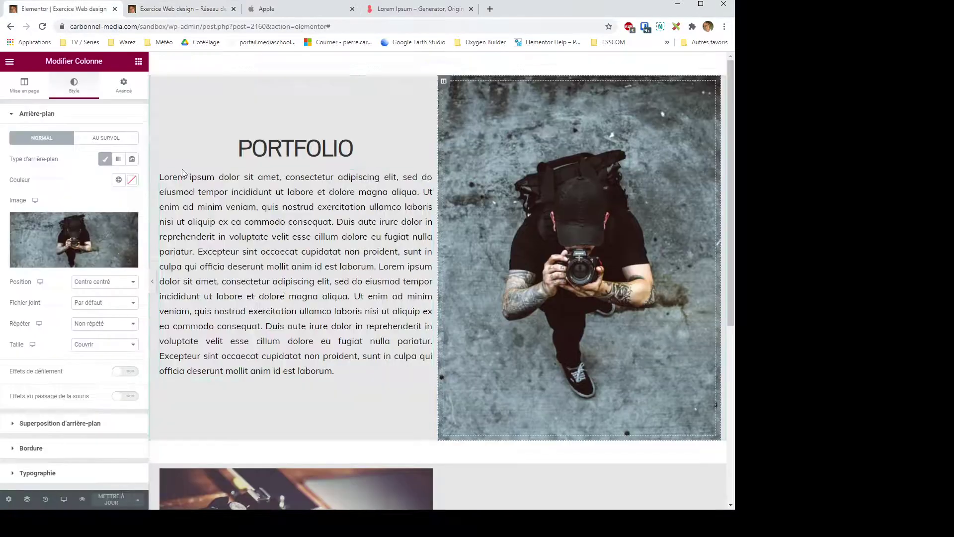
scroll(406, 234, "down", 2)
scroll(406, 233, "down", 4)
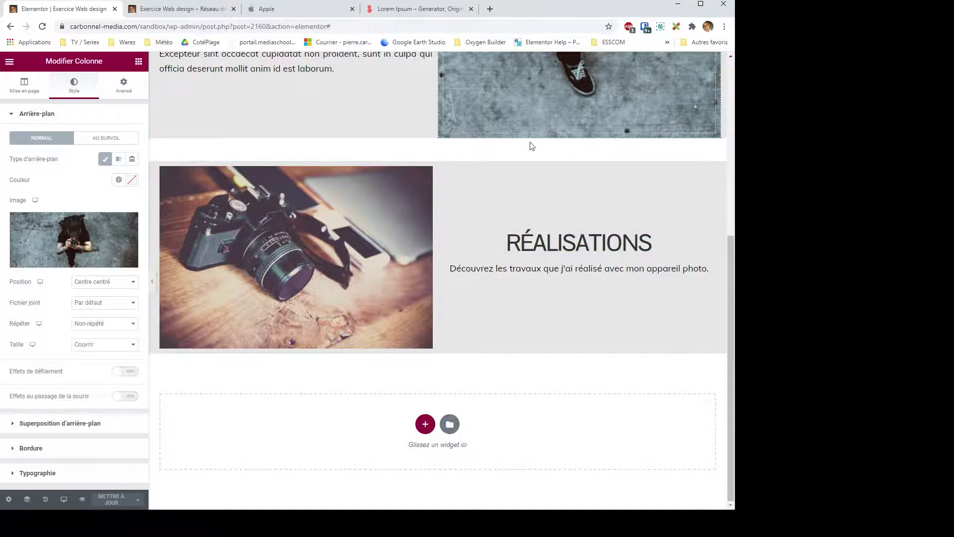
right_click(294, 238)
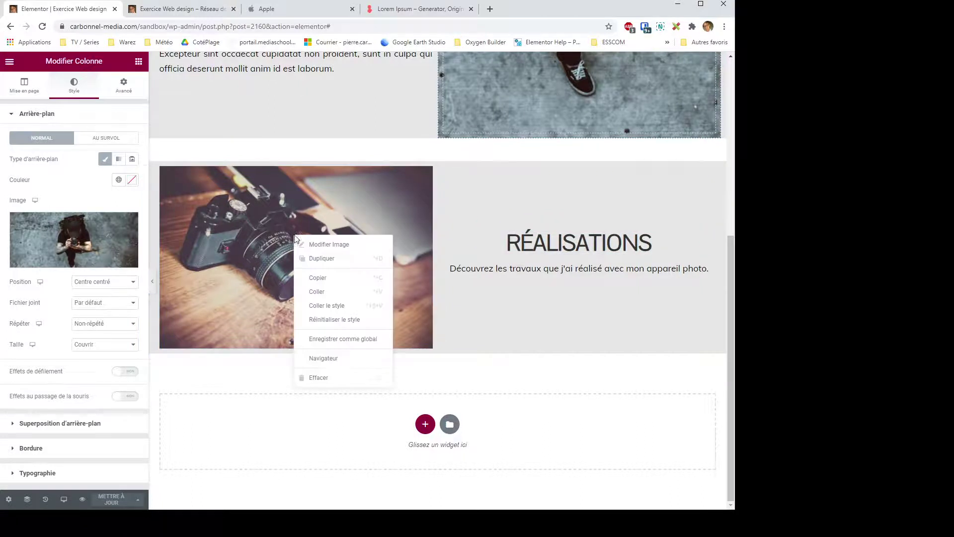
left_click(331, 379)
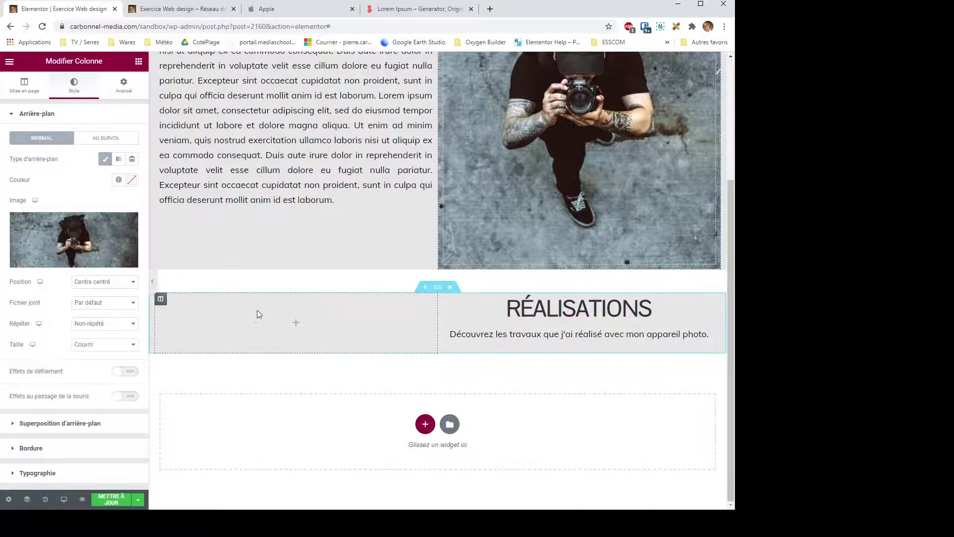
- Set the camera photo from the media library as the empty RÉALISATIONS column's classic background image, and maximize the browser window
left_click(161, 300)
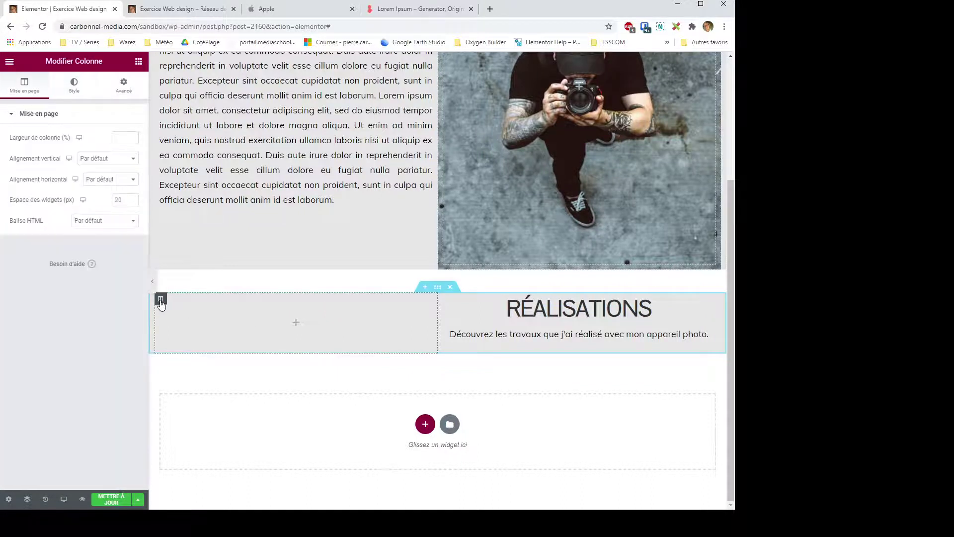
left_click(75, 90)
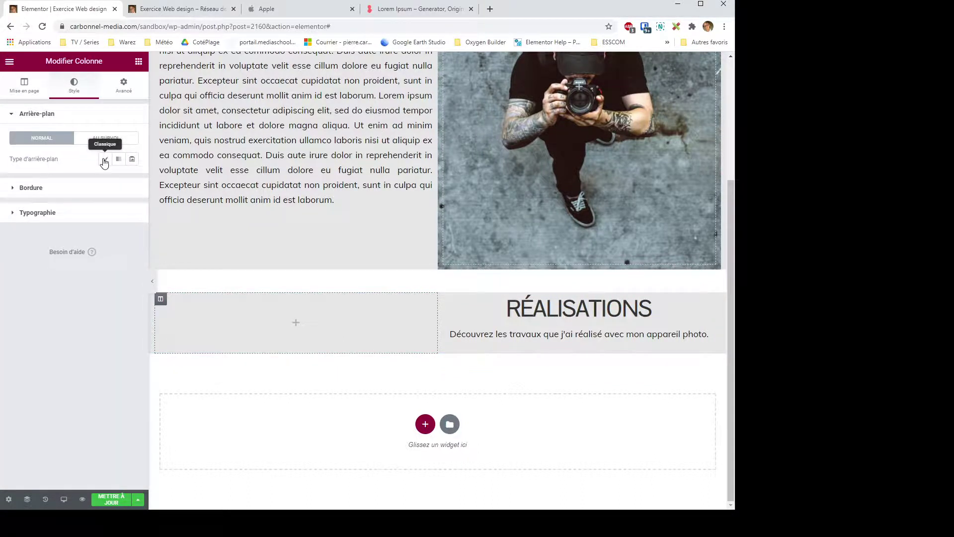
left_click(104, 163)
left_click(95, 223)
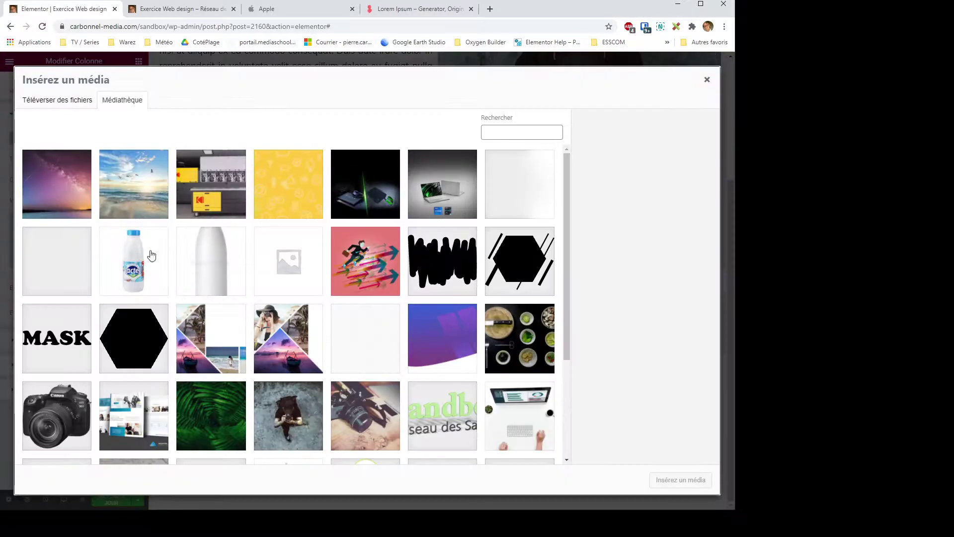
left_click(360, 417)
left_click(668, 484)
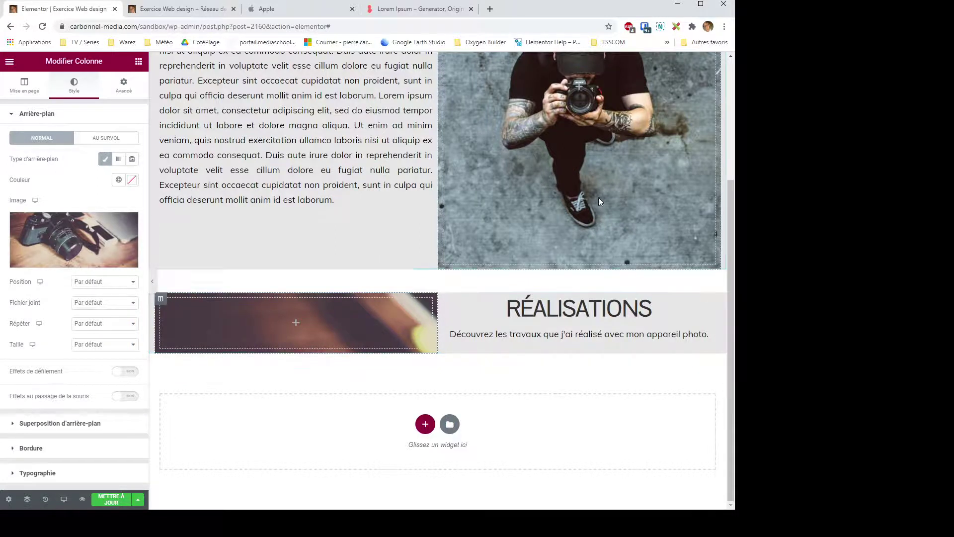
left_click(701, 4)
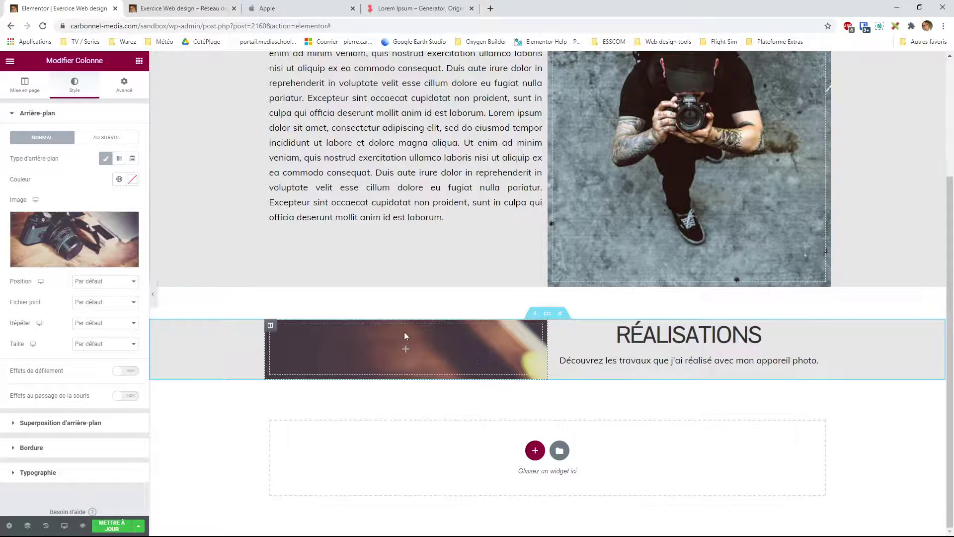
- Try an Espaceur widget with a 465 px space in the RÉALISATIONS photo column, and delete it
left_click(138, 61)
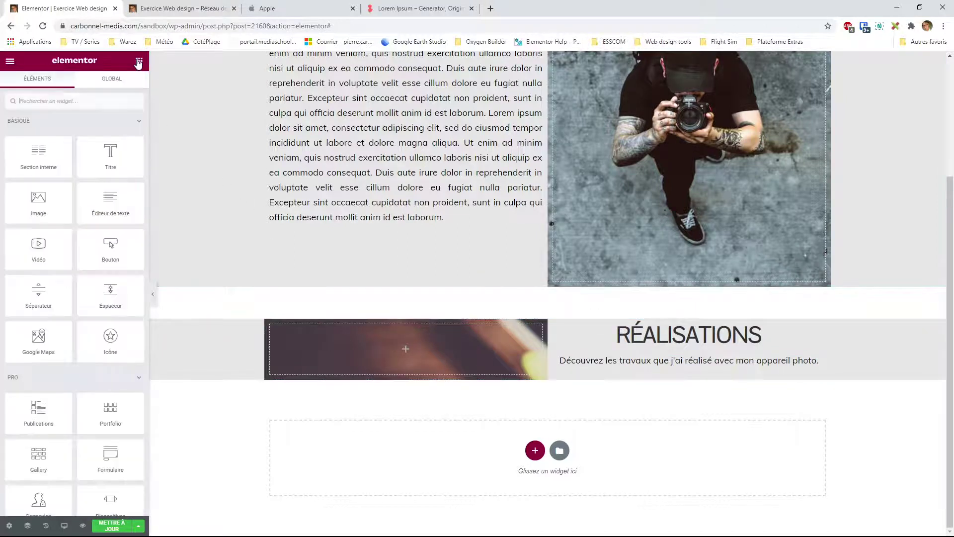
left_click_drag(107, 293, 371, 349)
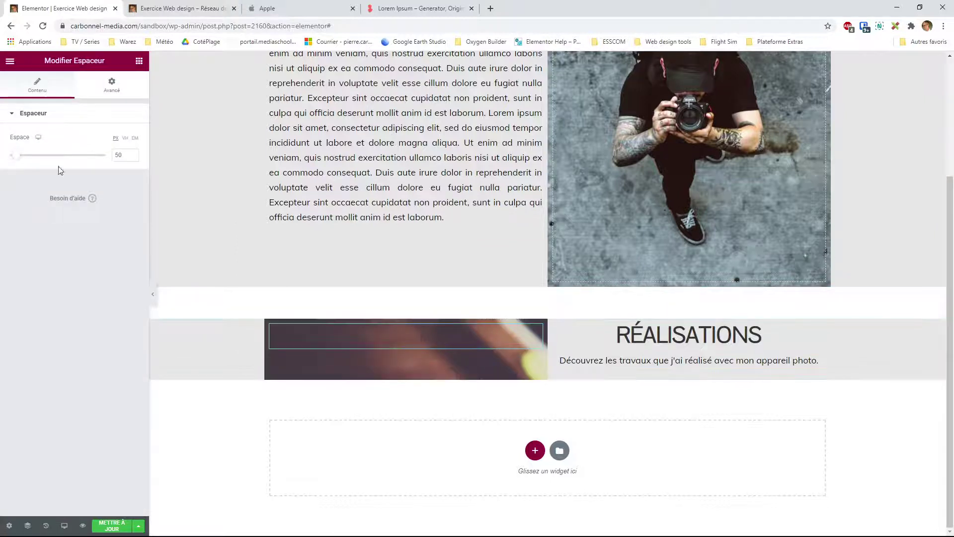
left_click_drag(19, 161, 84, 150)
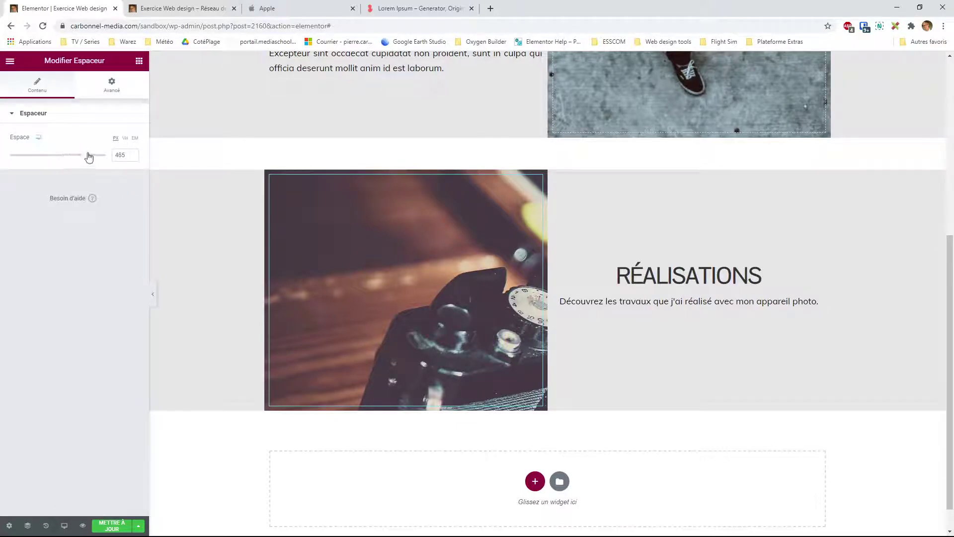
right_click(421, 304)
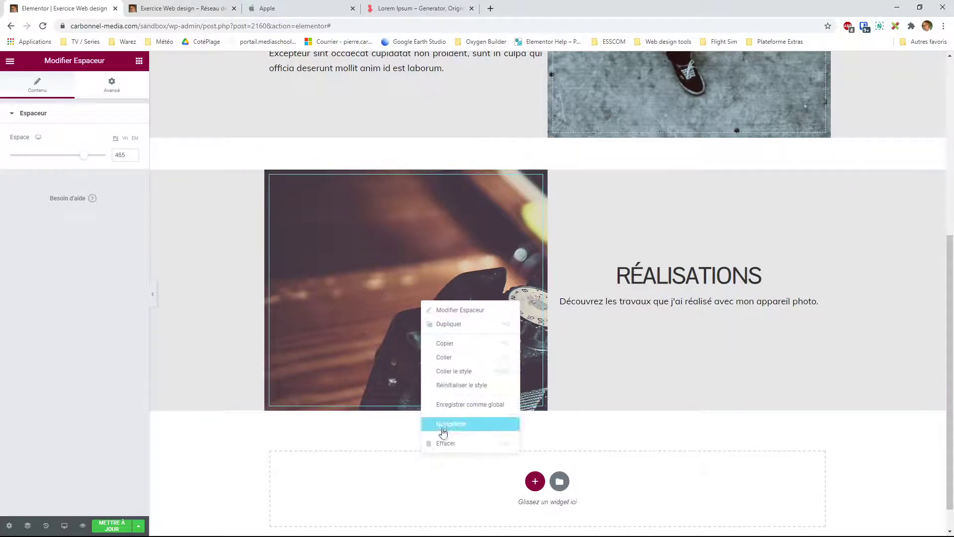
left_click(444, 444)
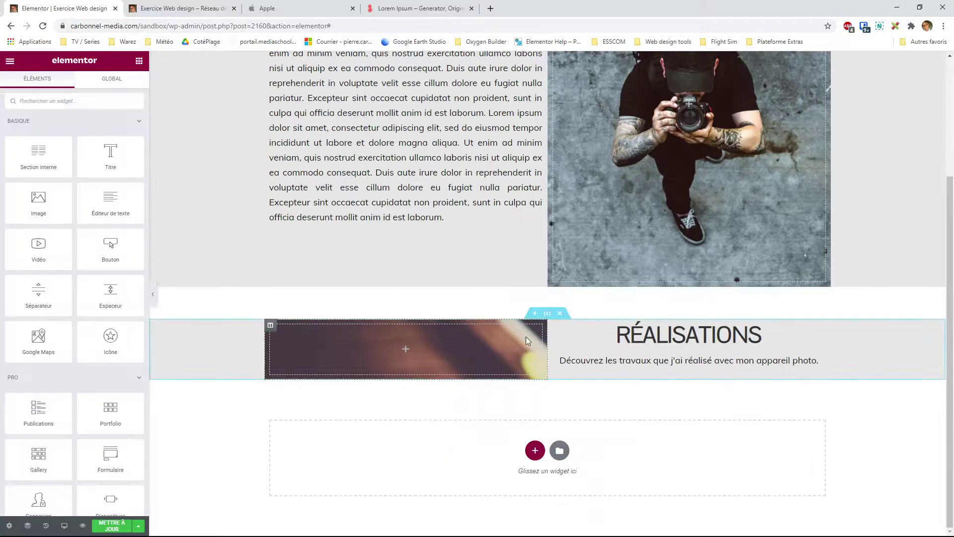
- Give the RÉALISATIONS section a minimum height of 504 px and set its column position to Etirée
left_click(548, 313)
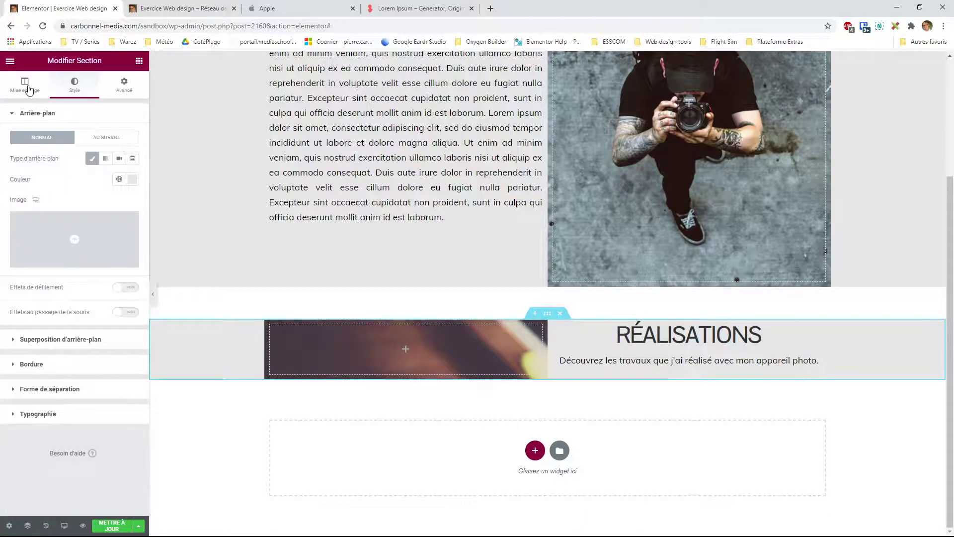
left_click(24, 85)
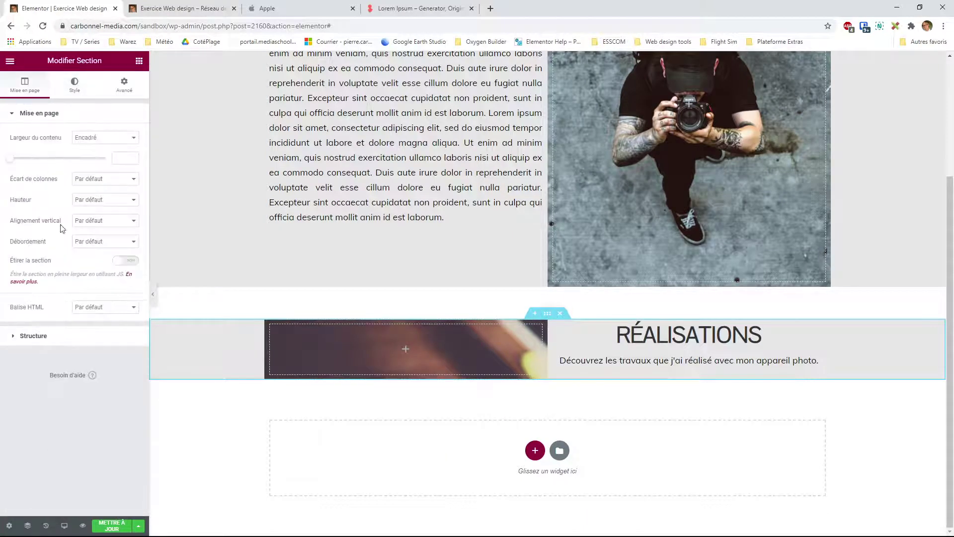
left_click(114, 227)
scroll(460, 230, "up", 5)
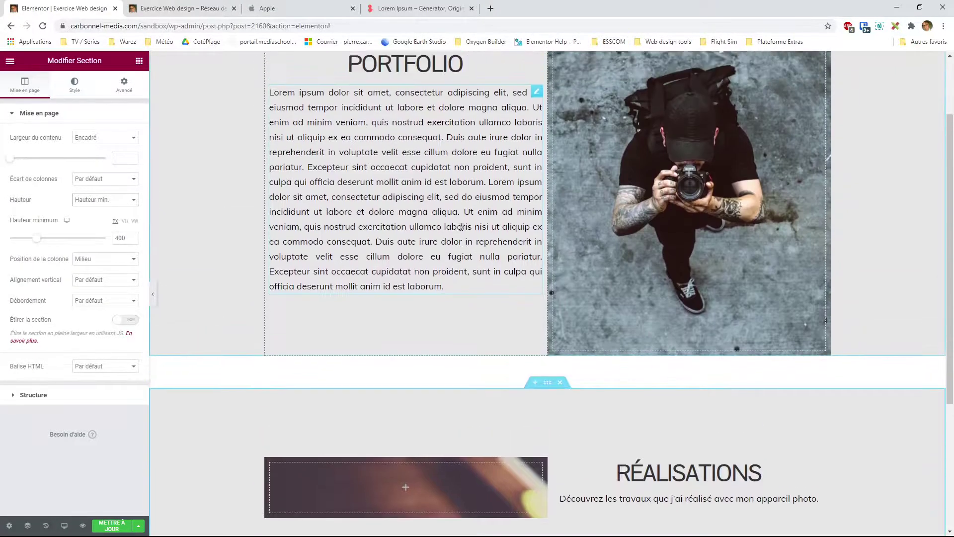
scroll(333, 247, "down", 4)
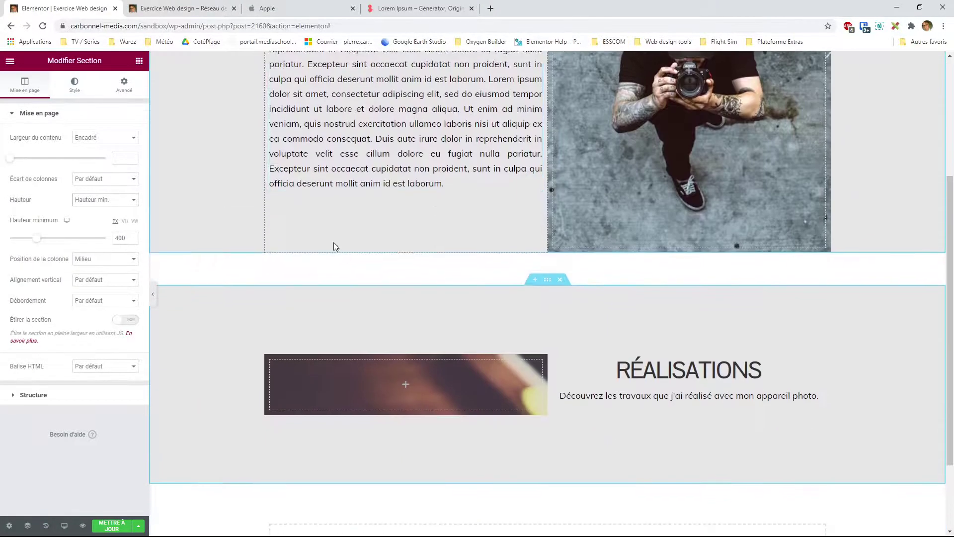
left_click_drag(42, 242, 43, 241)
scroll(307, 273, "down", 2)
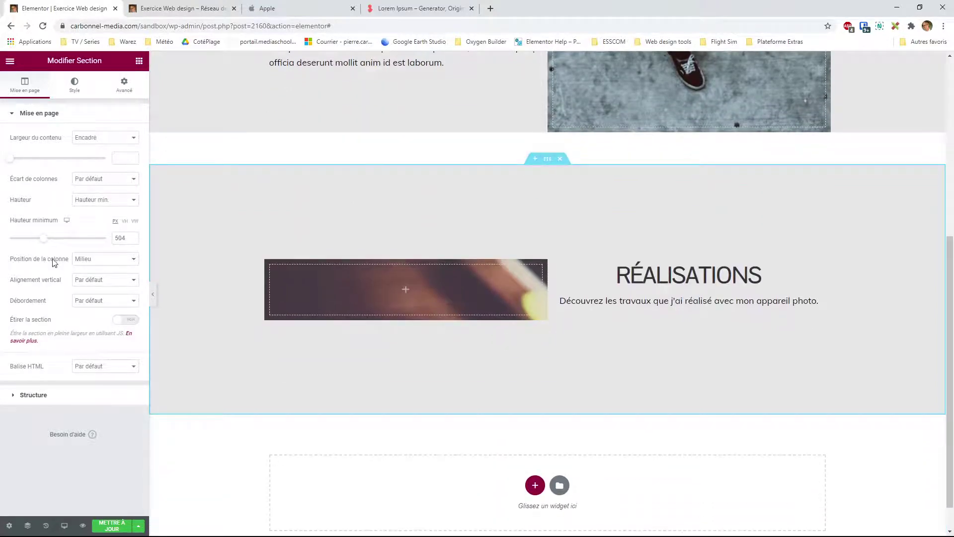
left_click(105, 262)
left_click(108, 272)
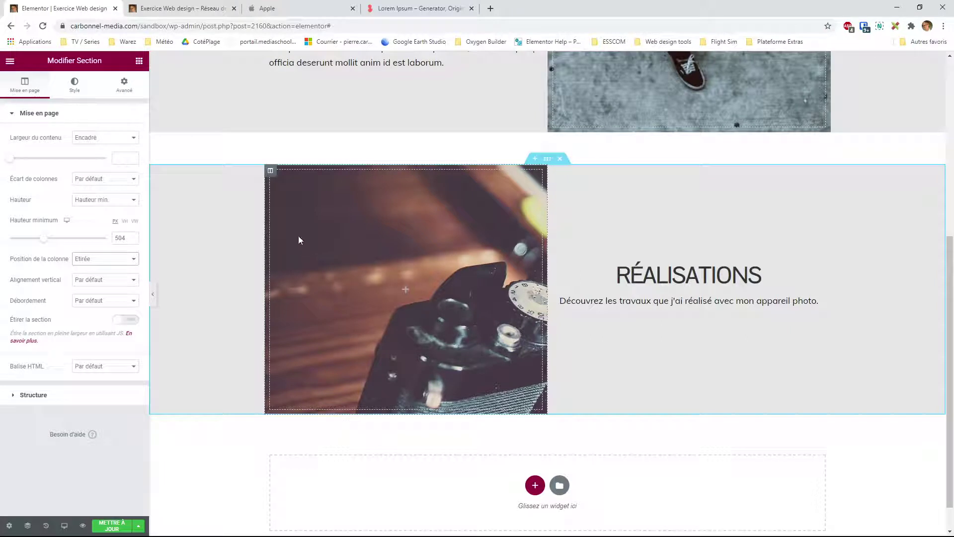
- Set the RÉALISATIONS photo column's background to position Centre centré, Non-répété and size Couvrir, and update the page
left_click(270, 171)
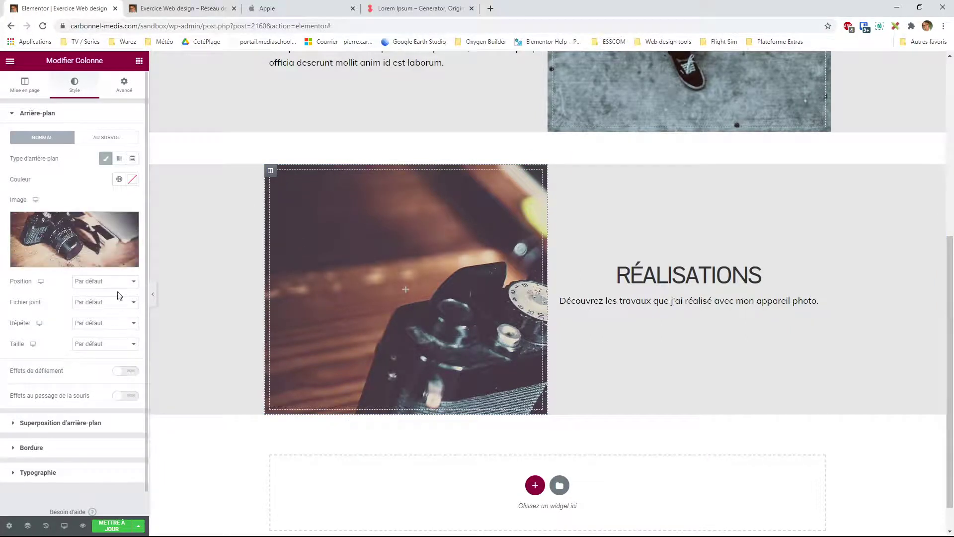
left_click(116, 304)
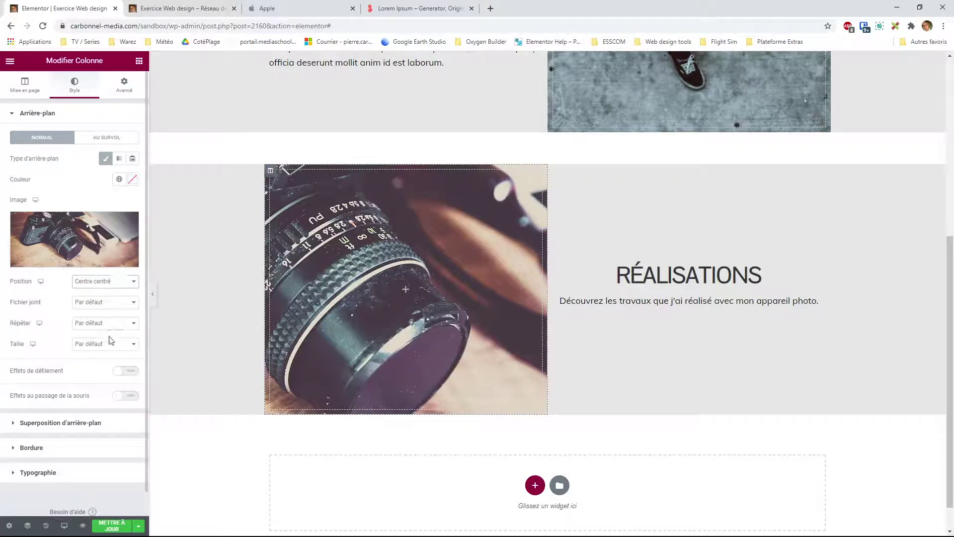
left_click(107, 344)
left_click(107, 349)
left_click(113, 370)
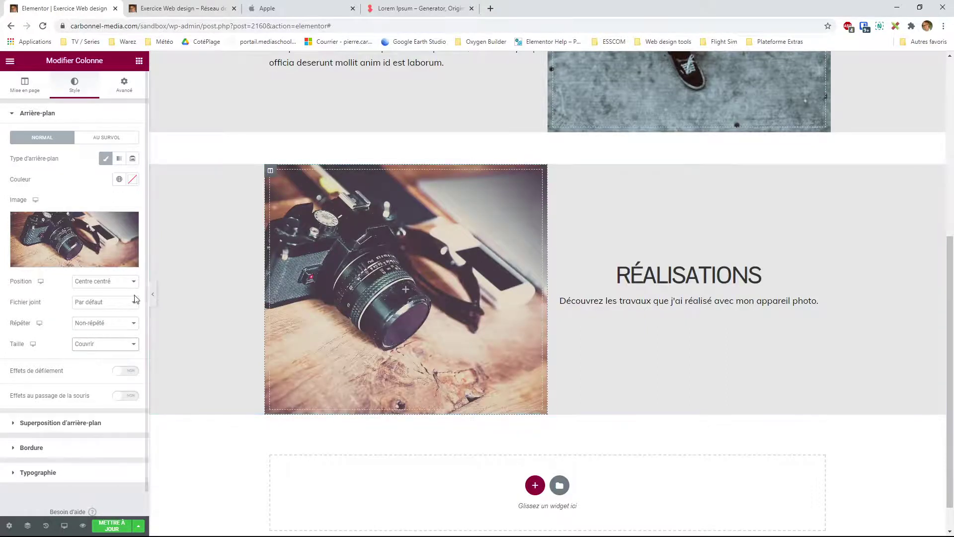
left_click(112, 524)
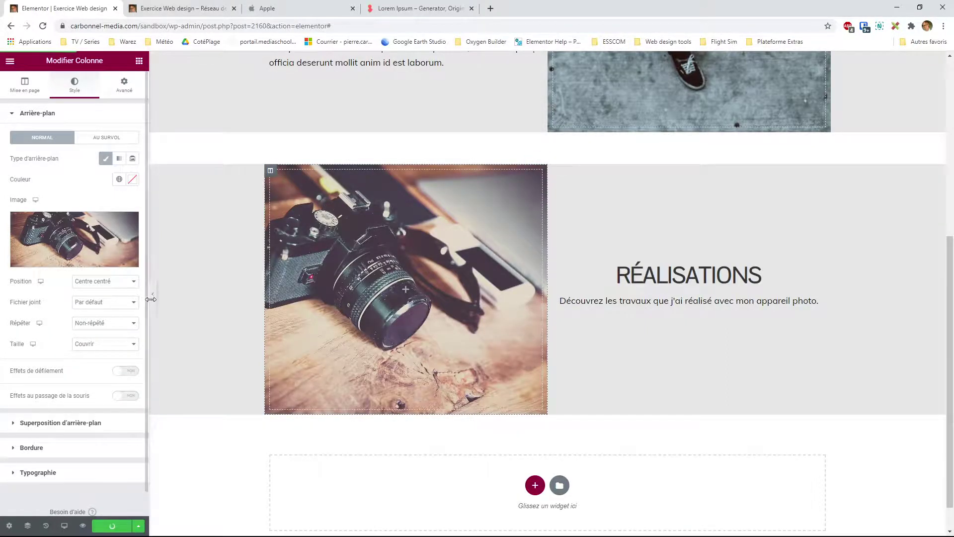
- Examine the layout of both sections in the page preview, comparing it with the Apple site and the unobstructed editor view
left_click(153, 297)
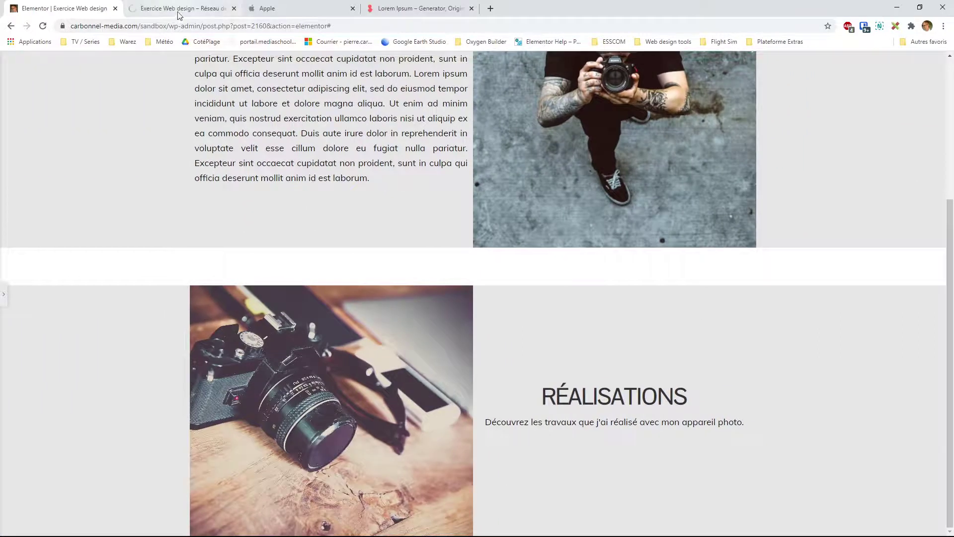
left_click(182, 9)
scroll(632, 220, "down", 2)
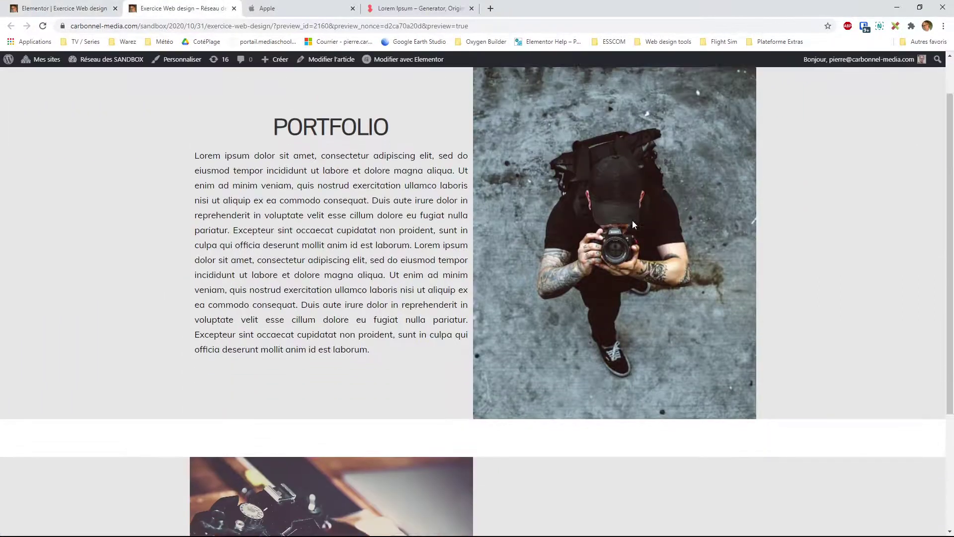
scroll(627, 231, "down", 1)
scroll(623, 211, "up", 2)
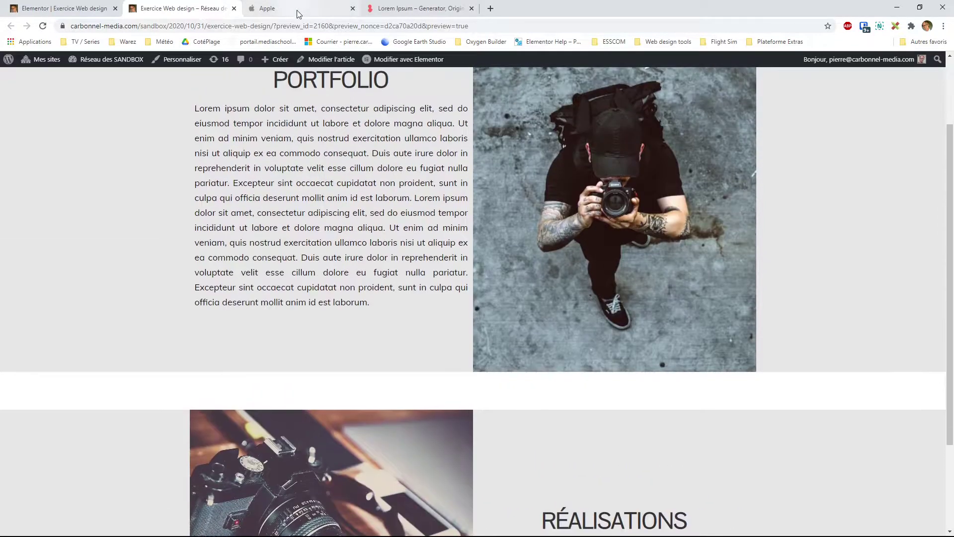
left_click(298, 10)
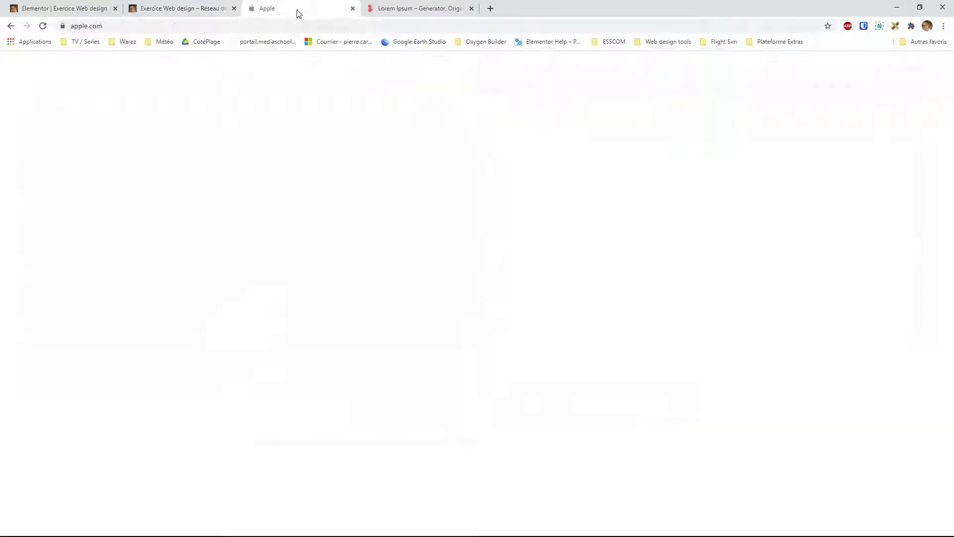
left_click(195, 15)
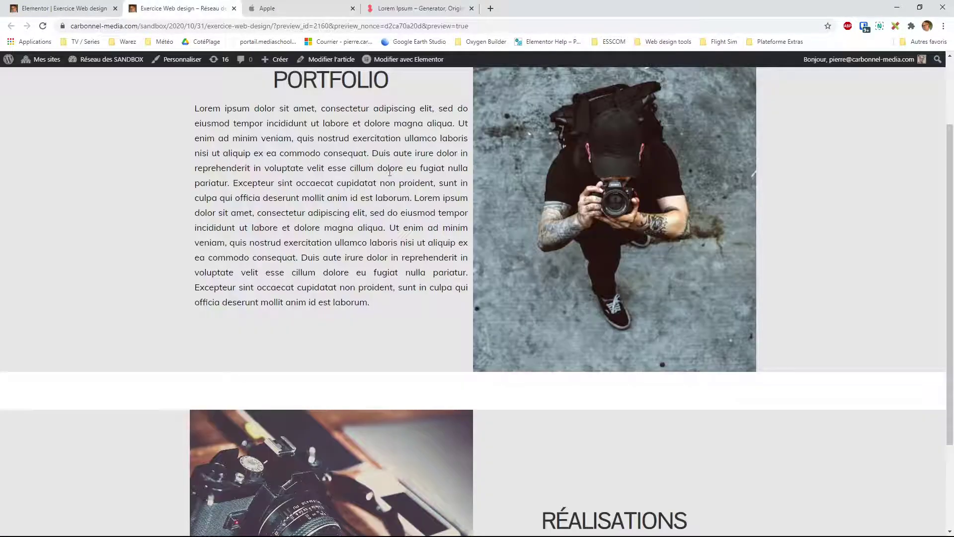
scroll(947, 249, "up", 2)
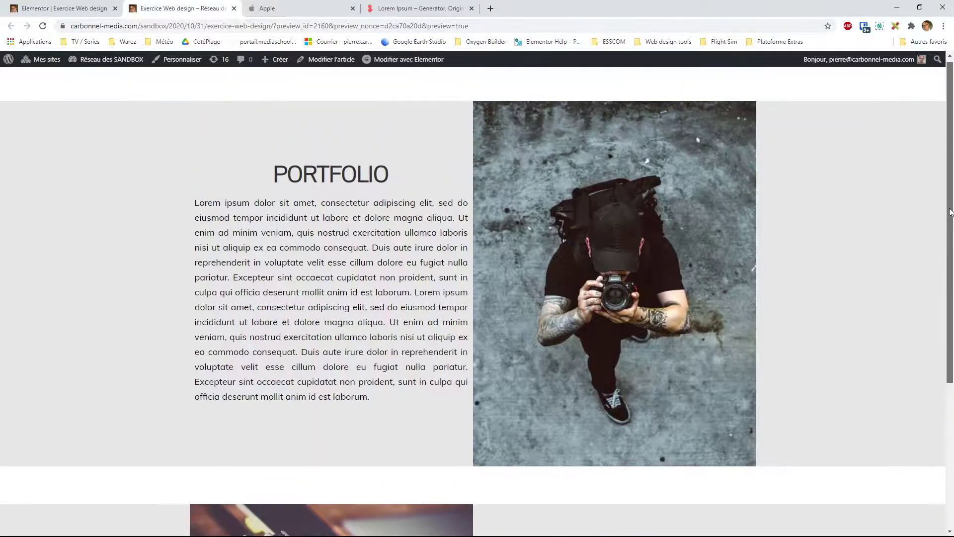
left_click(95, 9)
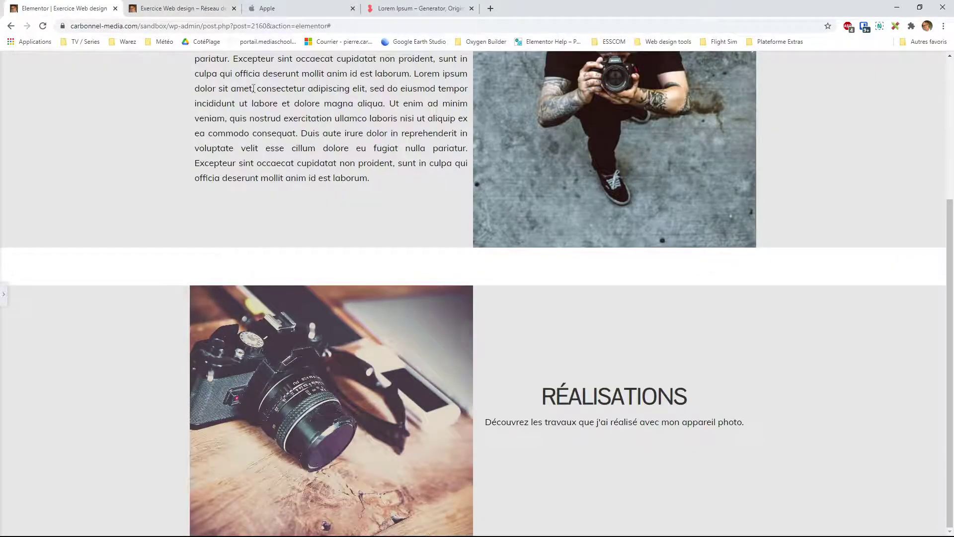
left_click(206, 11)
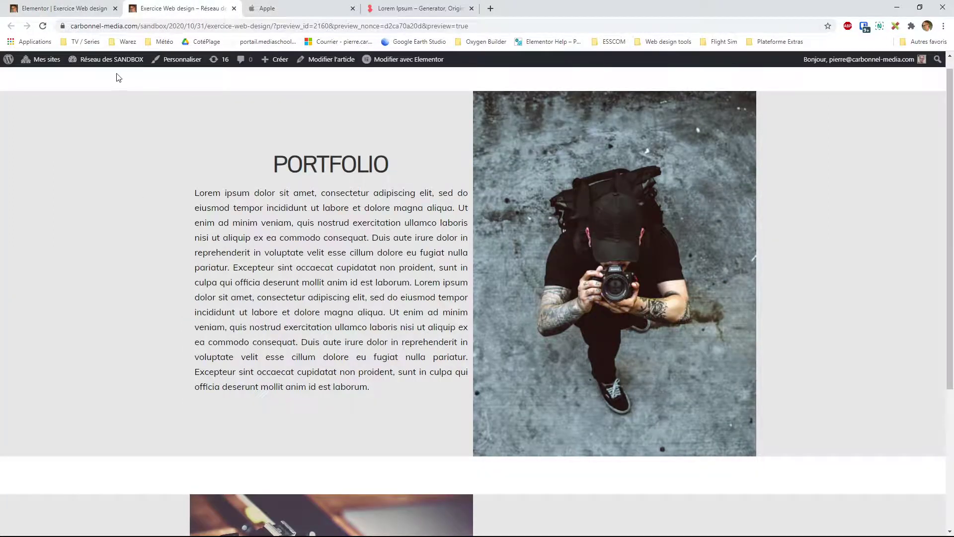
left_click(89, 9)
scroll(281, 164, "up", 4)
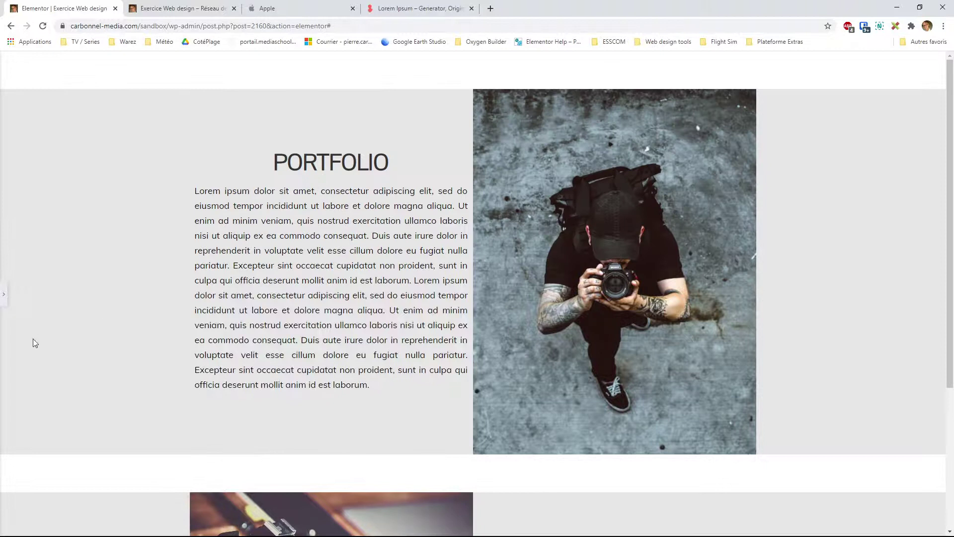
- Try a wider boxed content width on the PORTFOLIO section, and switch its content width to Pleine largeur
left_click(4, 294)
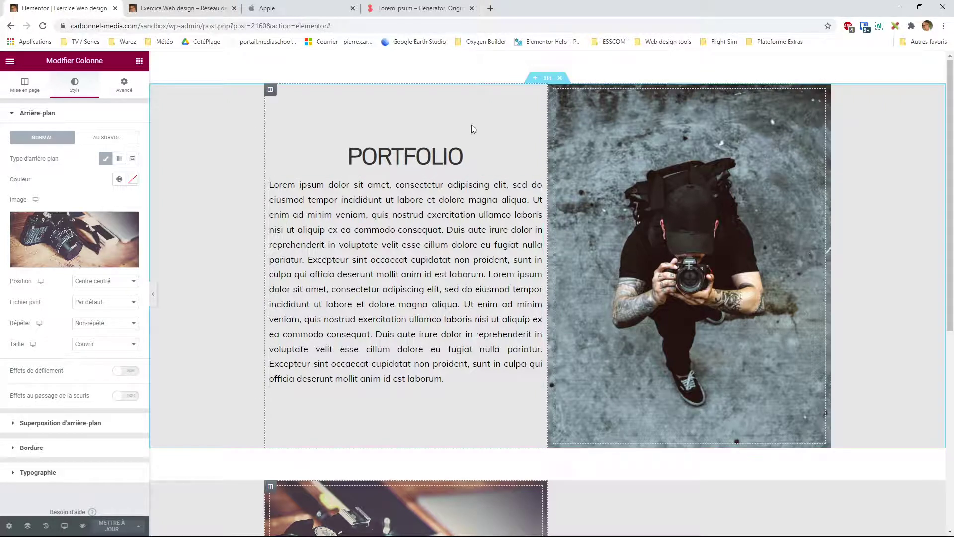
left_click(547, 78)
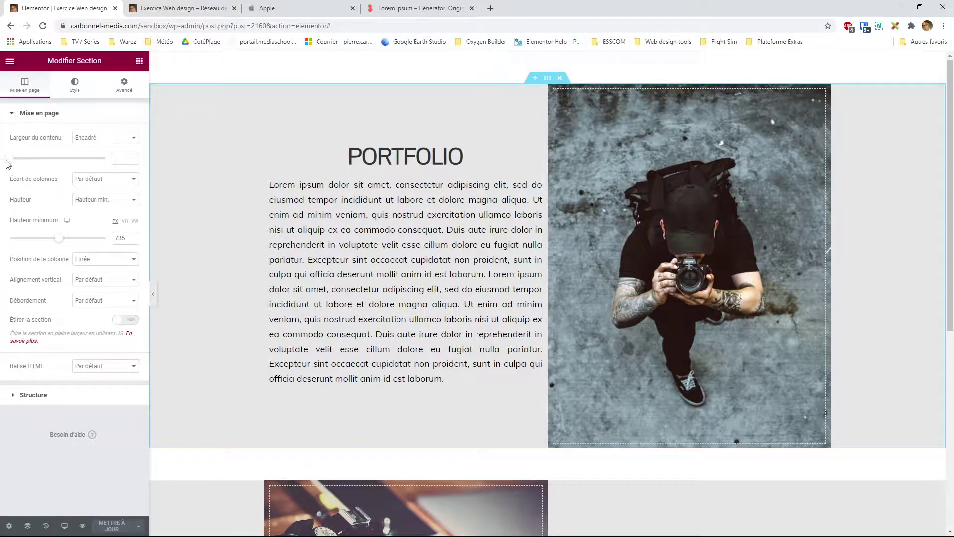
left_click_drag(12, 160, 96, 161)
left_click(132, 160)
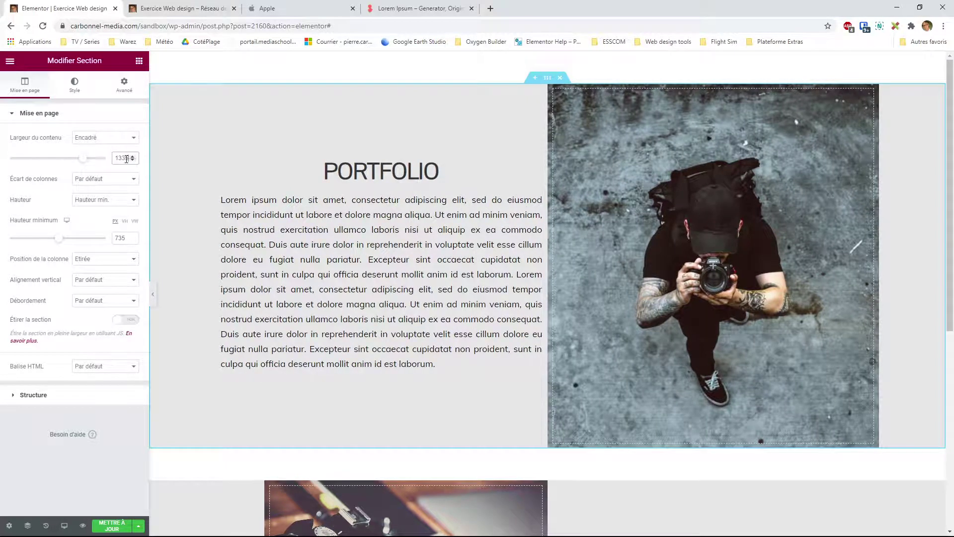
key("BackSpace")
left_click(99, 144)
left_click(109, 160)
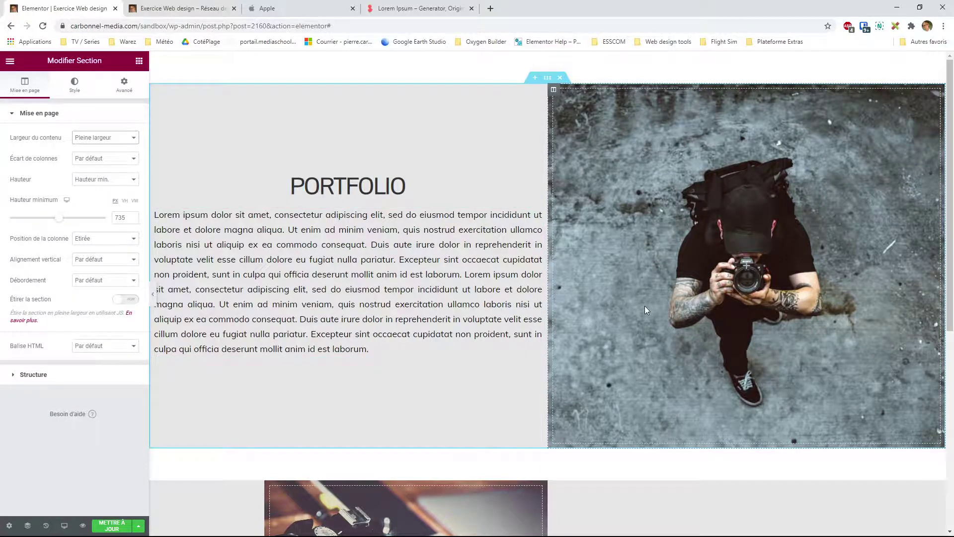
key("ctrl+z")
key("ctrl+z")
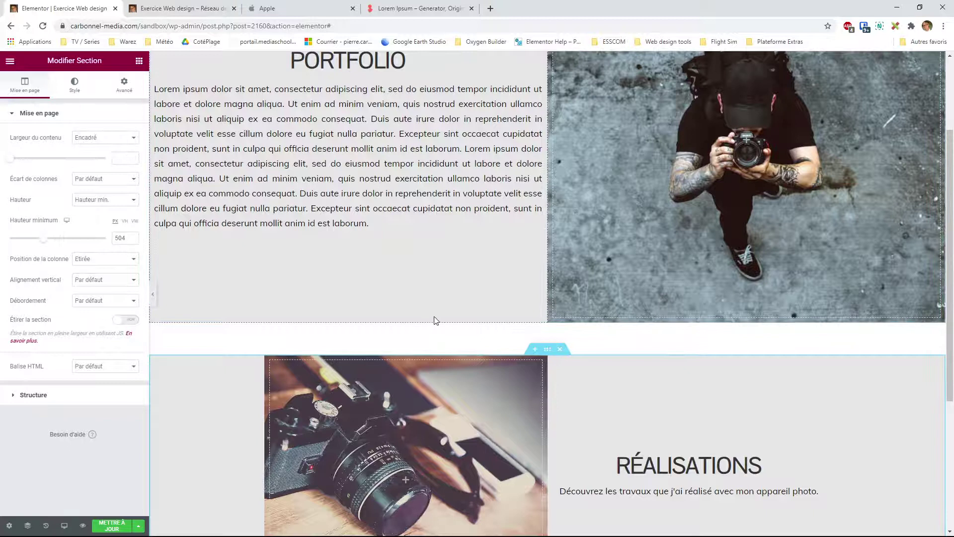
- Set the RÉALISATIONS section's content width to Pleine largeur, and preview the saved page
left_click(102, 137)
left_click(103, 158)
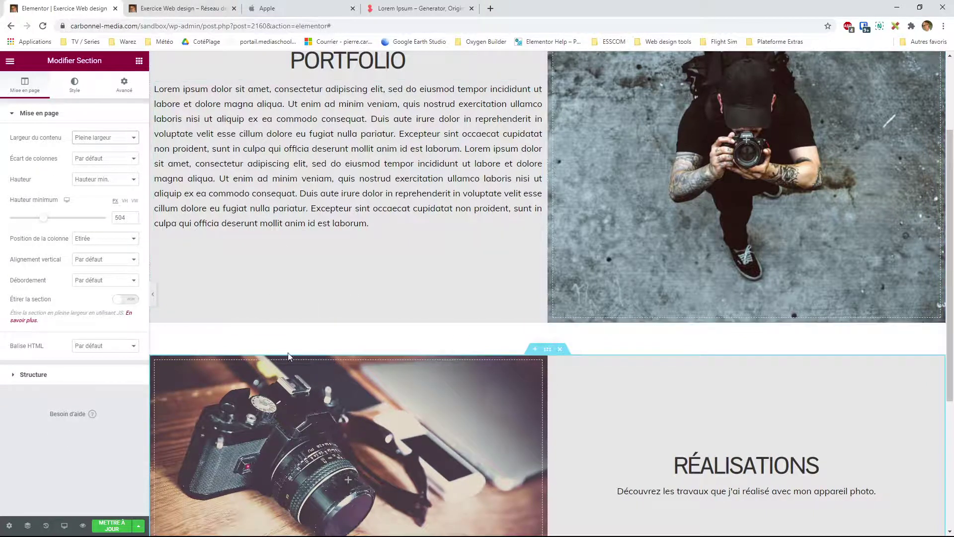
key("ctrl+s")
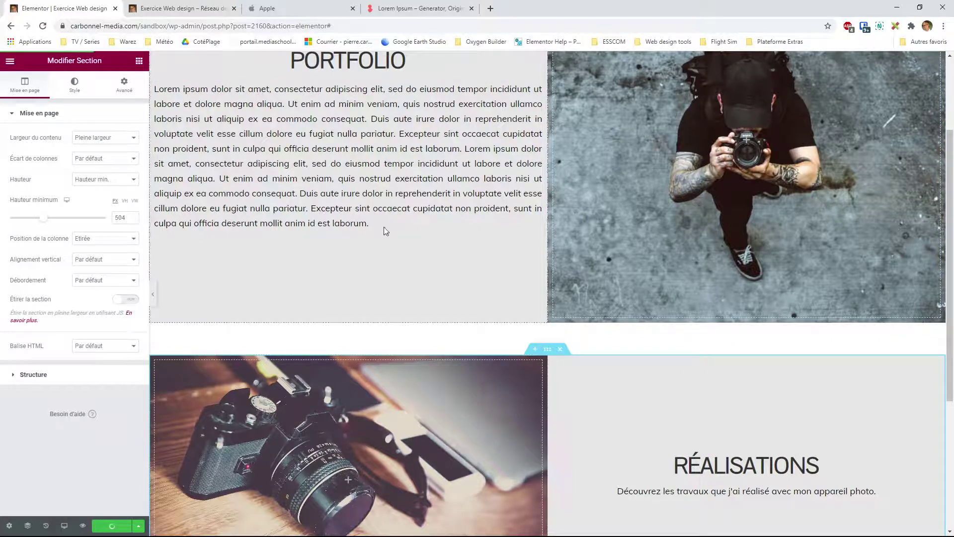
left_click(194, 10)
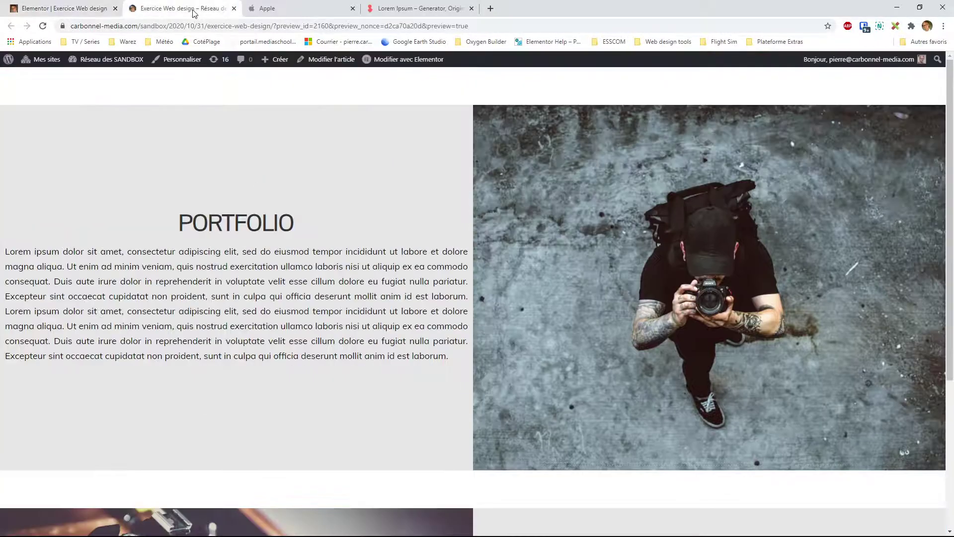
scroll(326, 279, "down", 5)
scroll(187, 258, "up", 5)
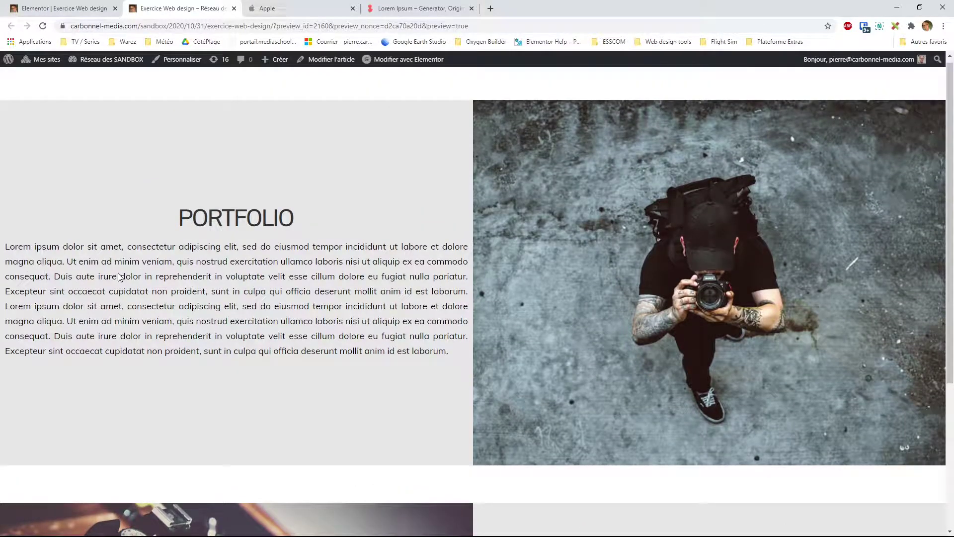
- In the editor, give the PORTFOLIO text column an unlinked inner margin of 5 % on the left and right, and update the page
left_click(79, 10)
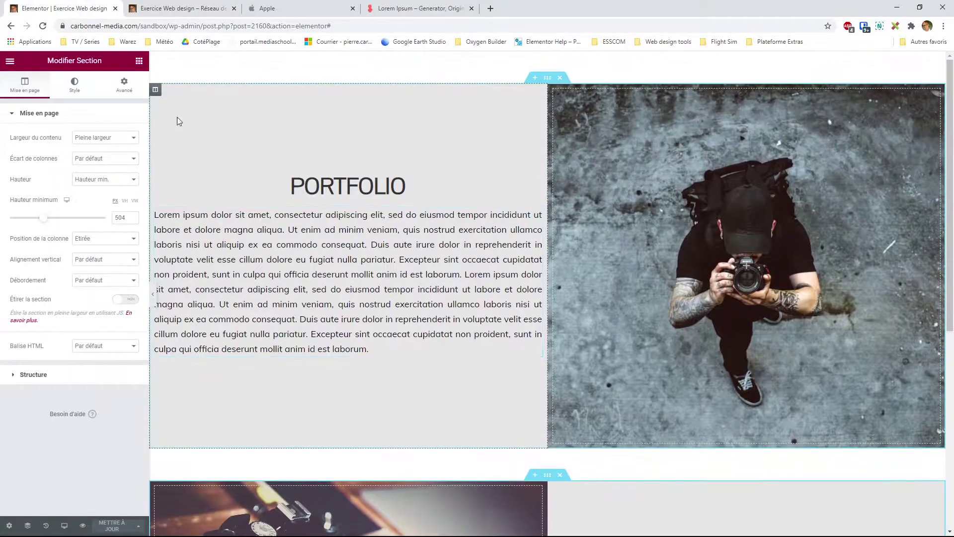
left_click(156, 91)
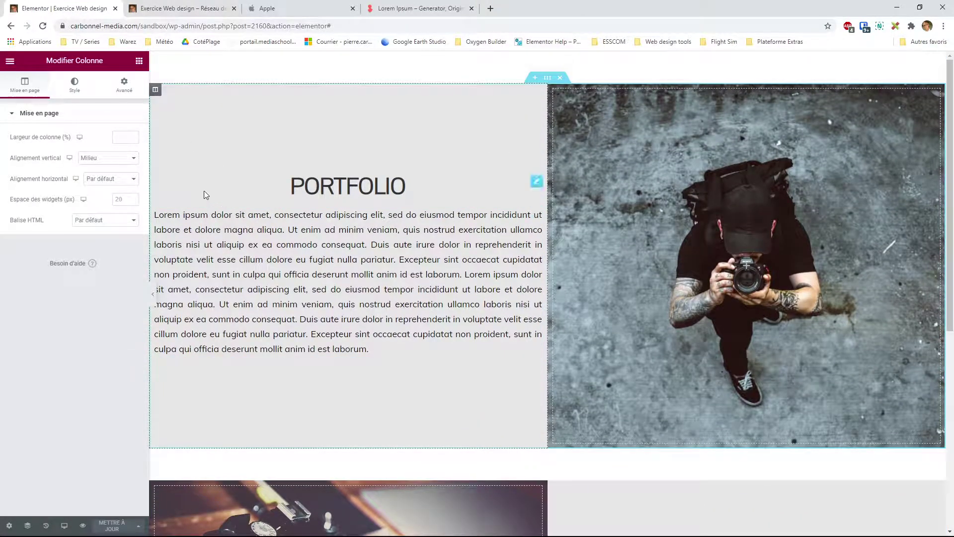
left_click(126, 86)
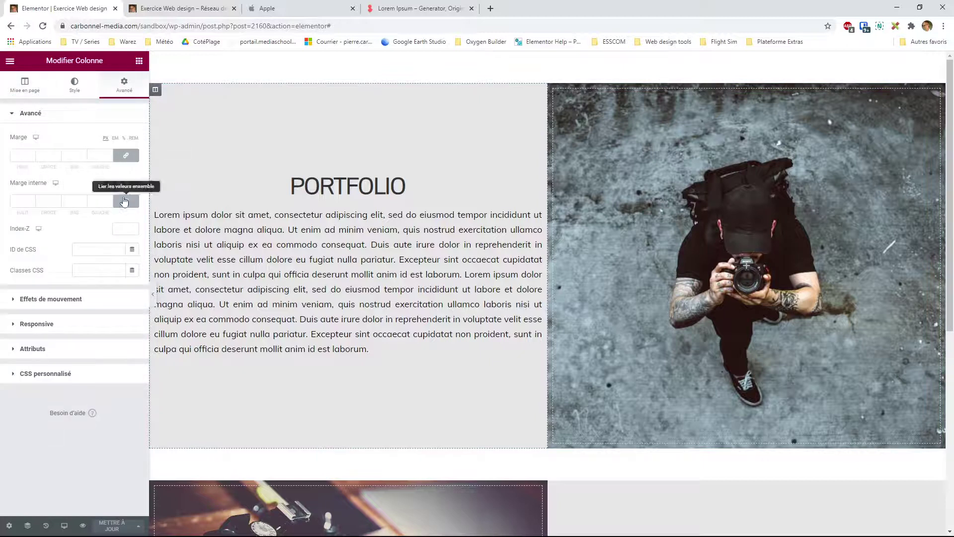
left_click(125, 201)
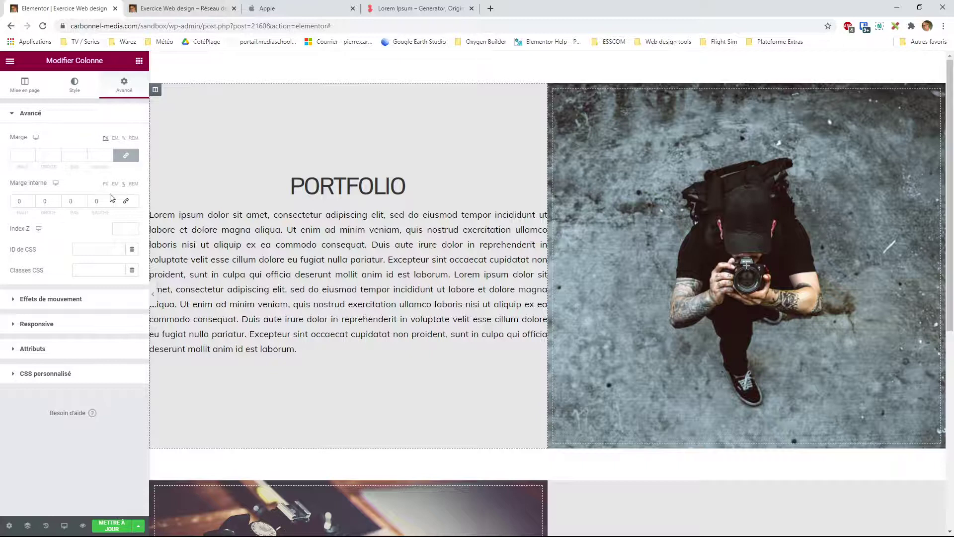
left_click(108, 200)
left_click(109, 200)
left_click(108, 200)
left_click(109, 200)
left_click(109, 199)
double_click(45, 201)
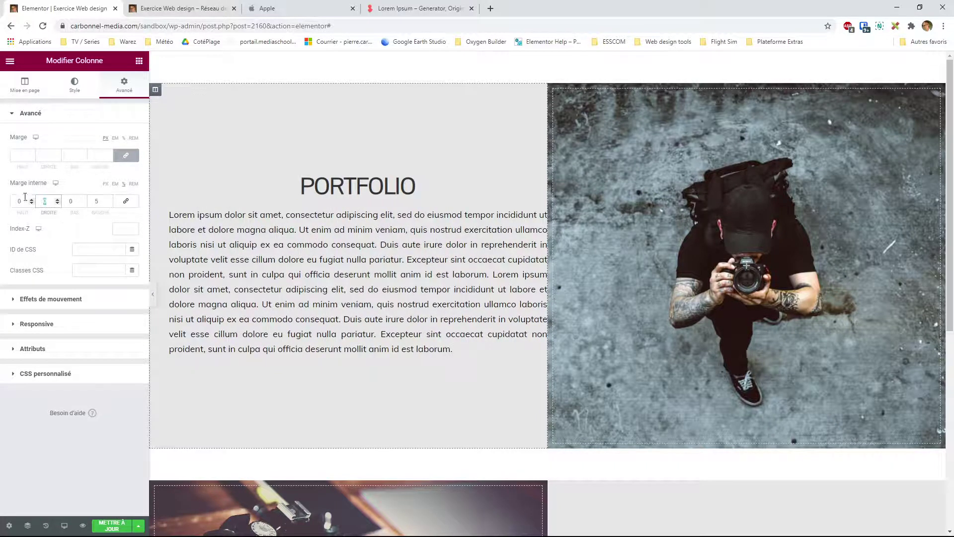
type("5")
scroll(383, 294, "down", 5)
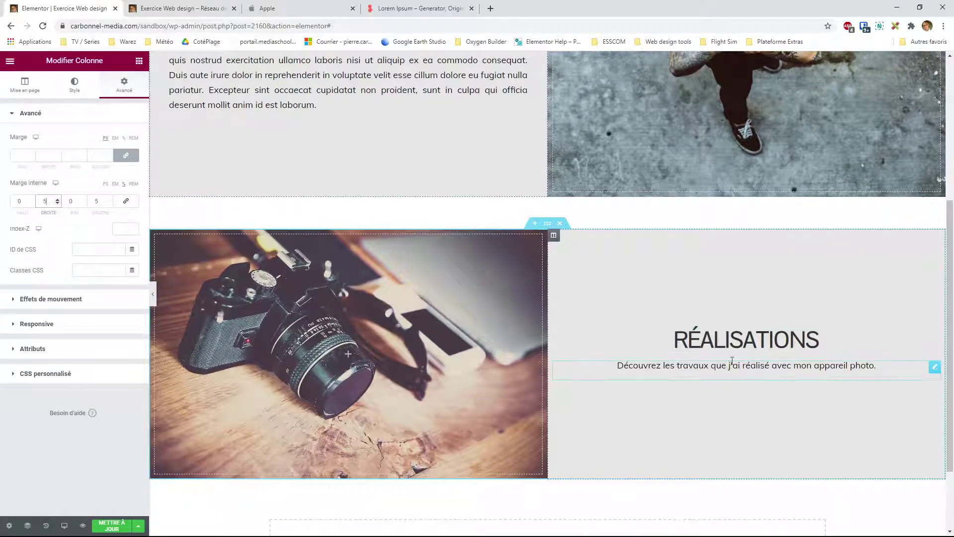
left_click(115, 523)
- Check how the page preview's two sections adapt to narrower and wider browser window widths
left_click(204, 11)
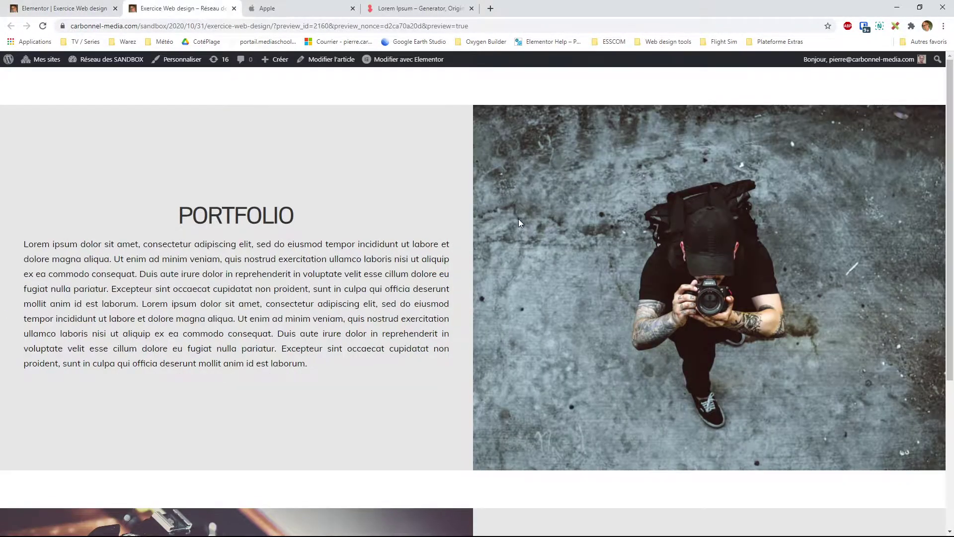
scroll(568, 239, "down", 2)
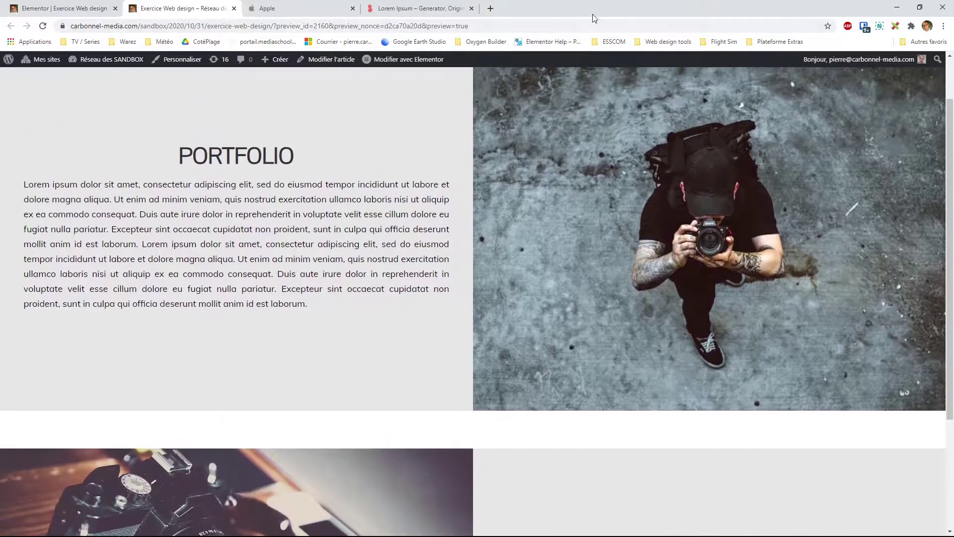
double_click(593, 11)
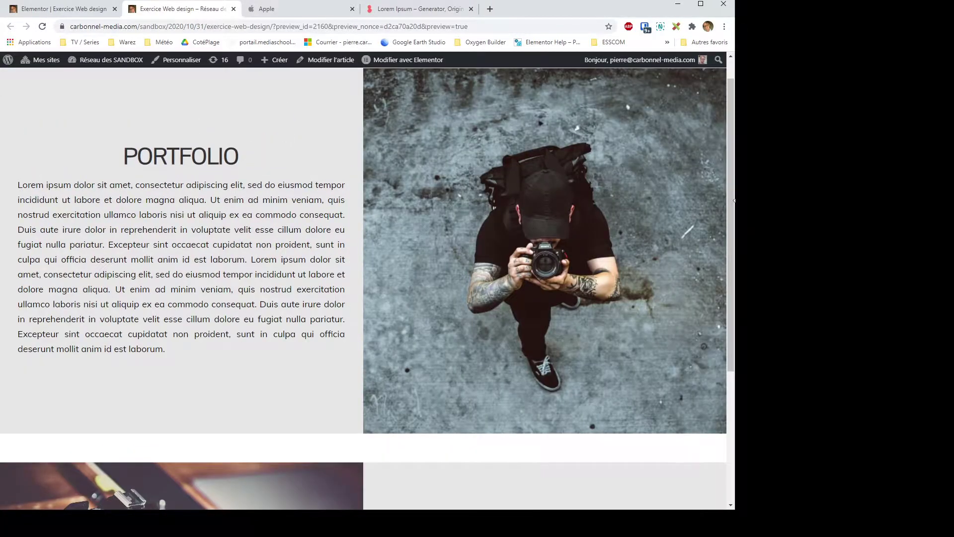
left_click_drag(734, 200, 748, 246)
scroll(646, 298, "down", 5)
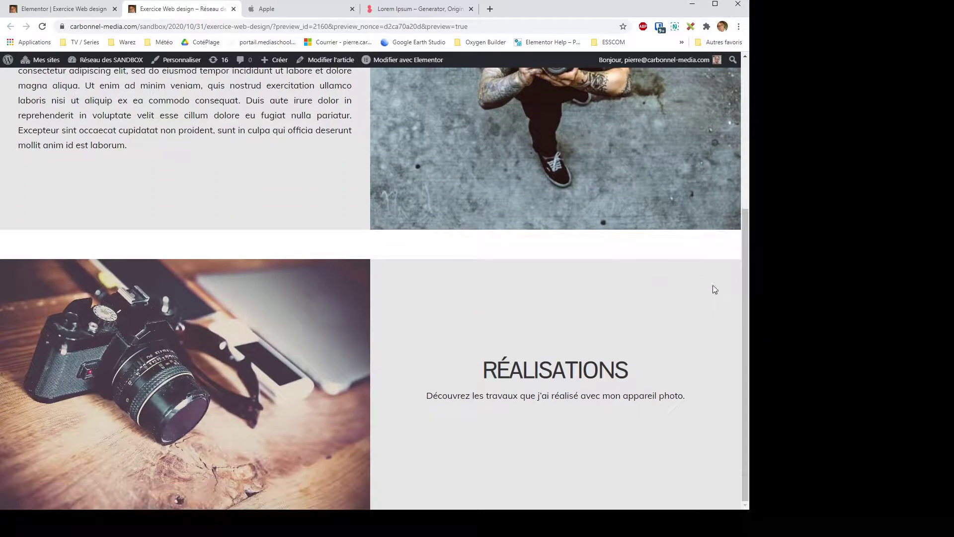
left_click_drag(749, 272, 828, 135)
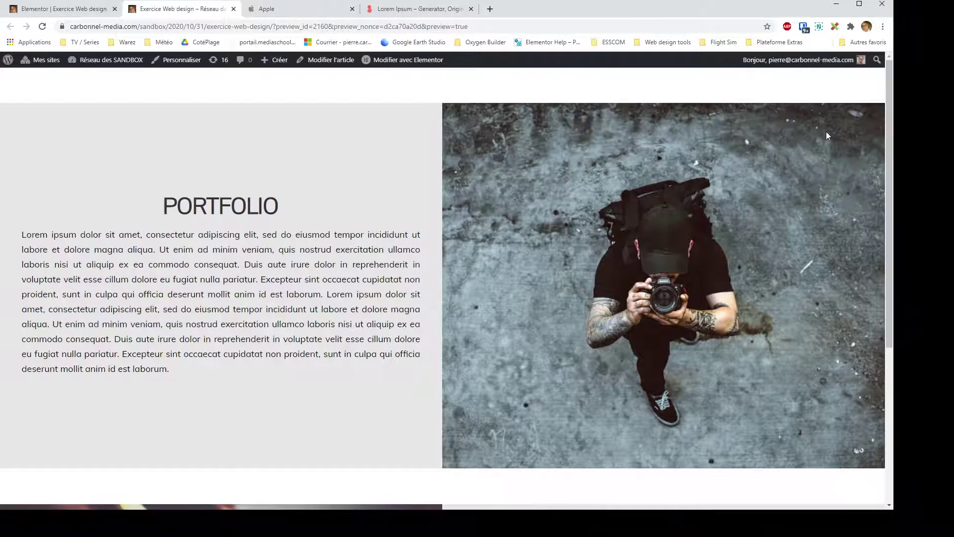